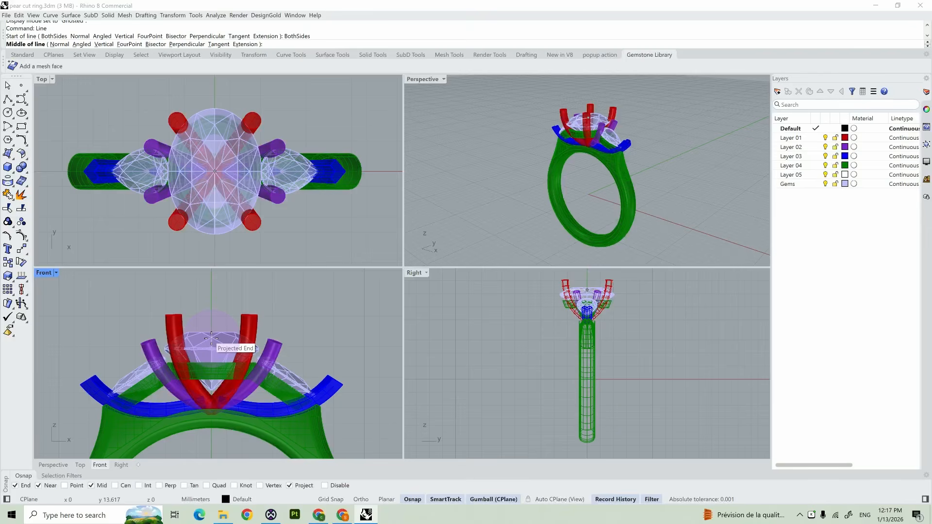
# In the front view, draw a horizontal line from its midpoint near the centre stone's top, extending about 3.9 mm to each side.
pyautogui.scroll(5, 211, 337)
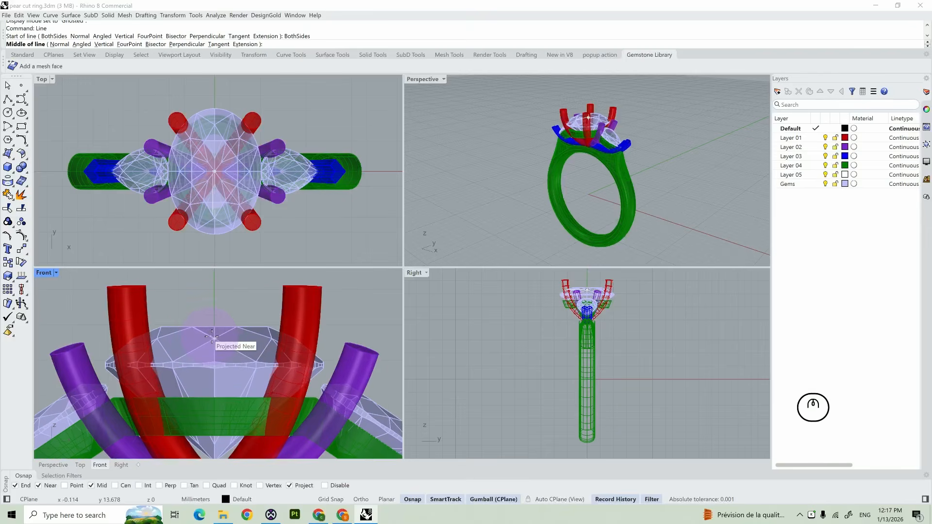
pyautogui.click(211, 337)
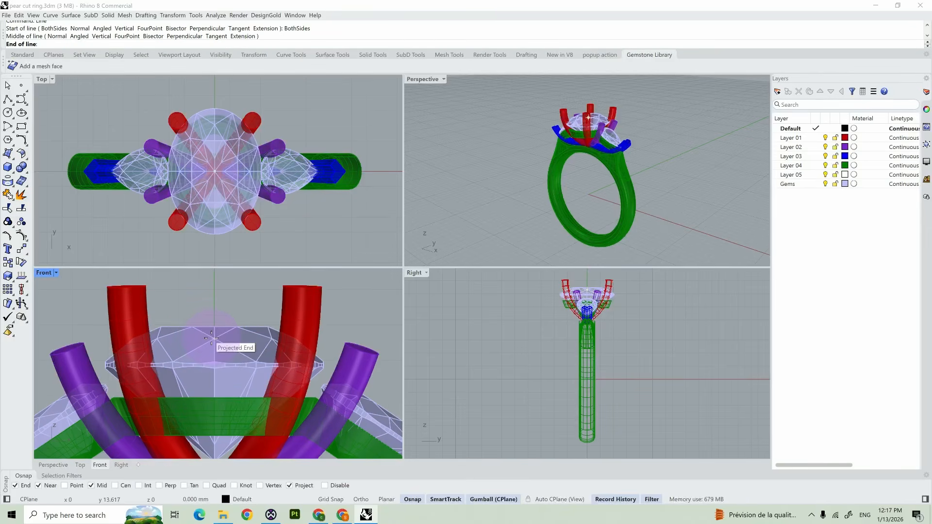
pyautogui.scroll(-2, 212, 338)
pyautogui.scroll(-2, 211, 337)
pyautogui.press('shift')
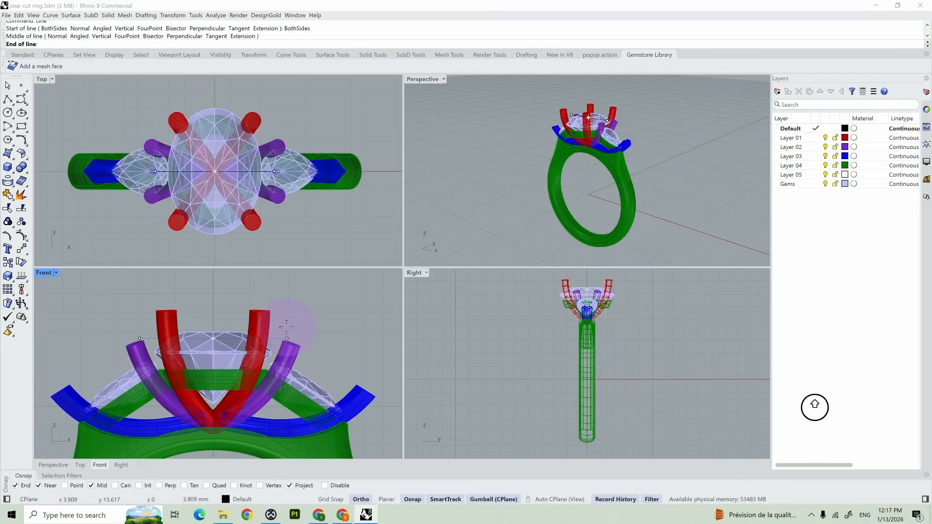
pyautogui.keyDown('shift'); pyautogui.click(286, 327); pyautogui.keyUp('shift')
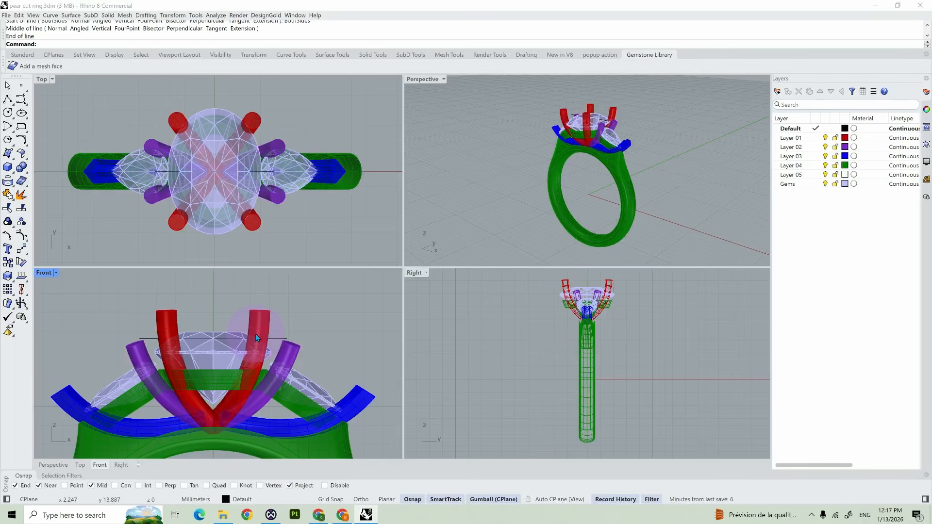
# Start a WireCut using the horizontal line as the cutter and the four red prongs as the objects to cut.
pyautogui.write('WireCut')
pyautogui.press('Return')
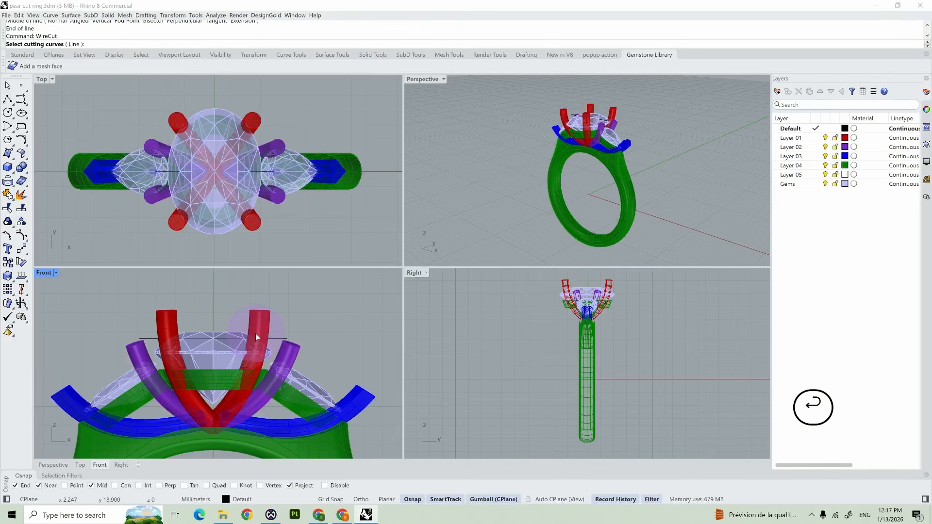
pyautogui.click(278, 339)
pyautogui.press('Return')
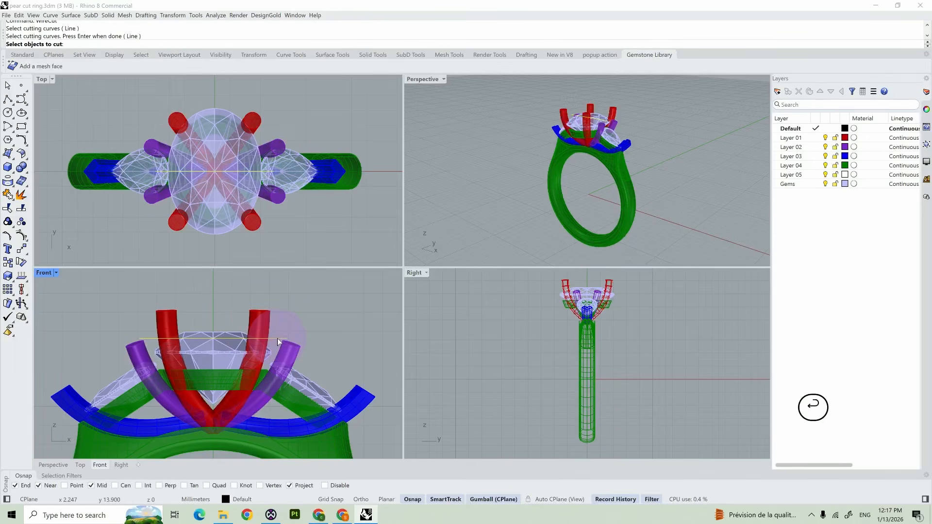
pyautogui.moveTo(291, 320); pyautogui.dragTo(124, 289)
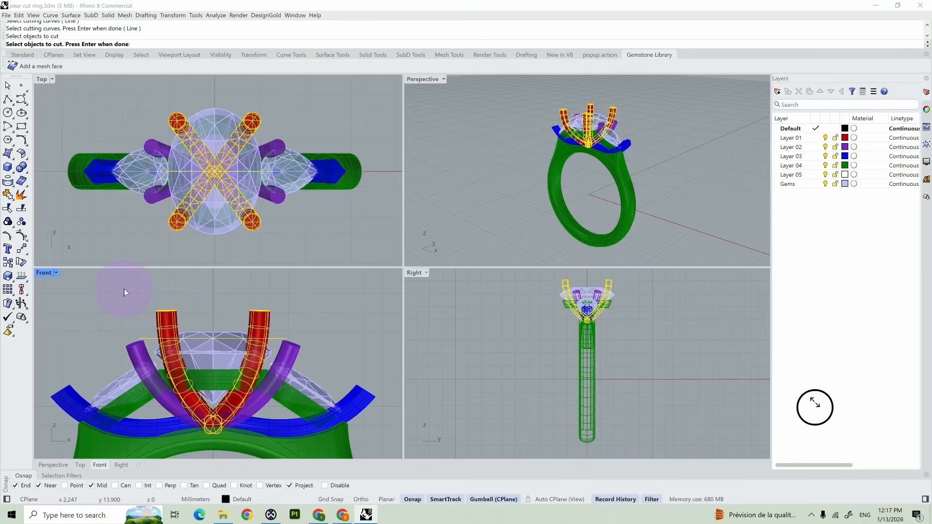
pyautogui.press('Return')
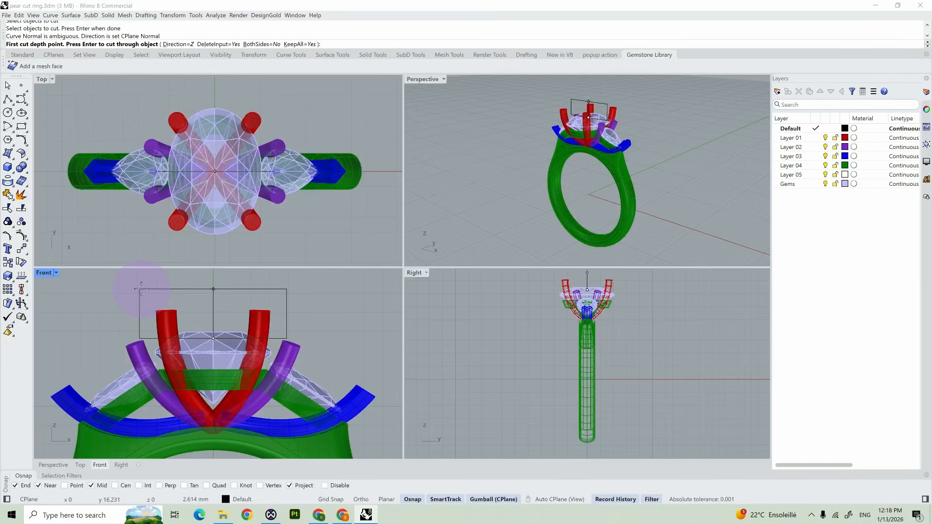
# Try the X axis as the WireCut direction.
pyautogui.click(179, 45)
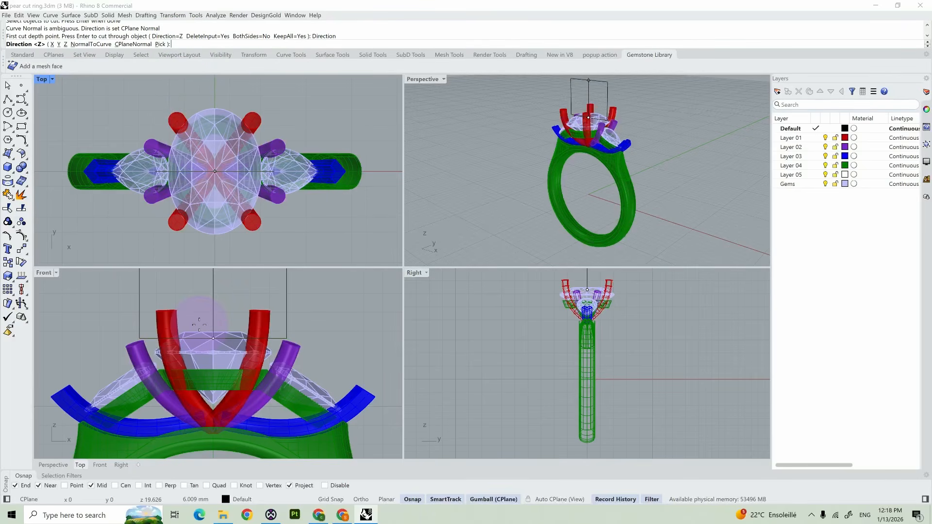
pyautogui.write('x')
pyautogui.press('Return')
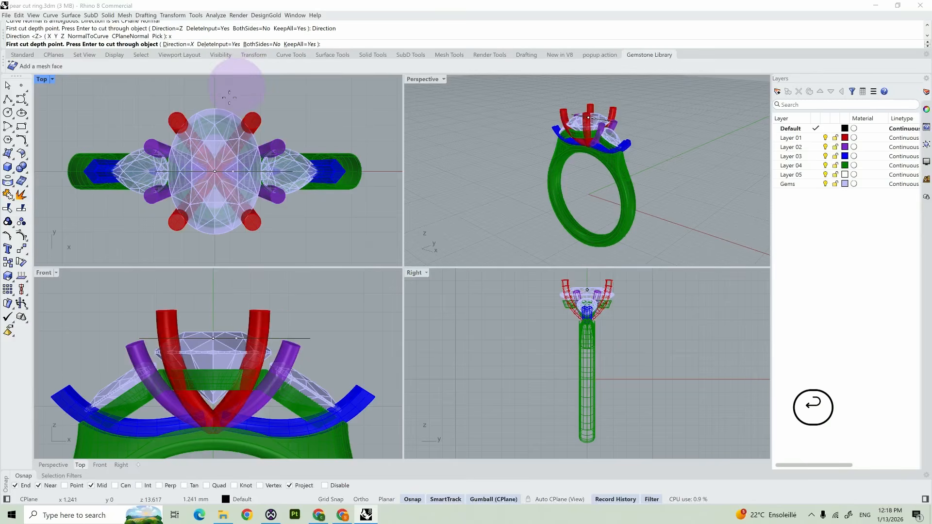
# Cut through the red prongs along the Y direction on both sides of the line and delete the four cut-off tops.
pyautogui.click(175, 48)
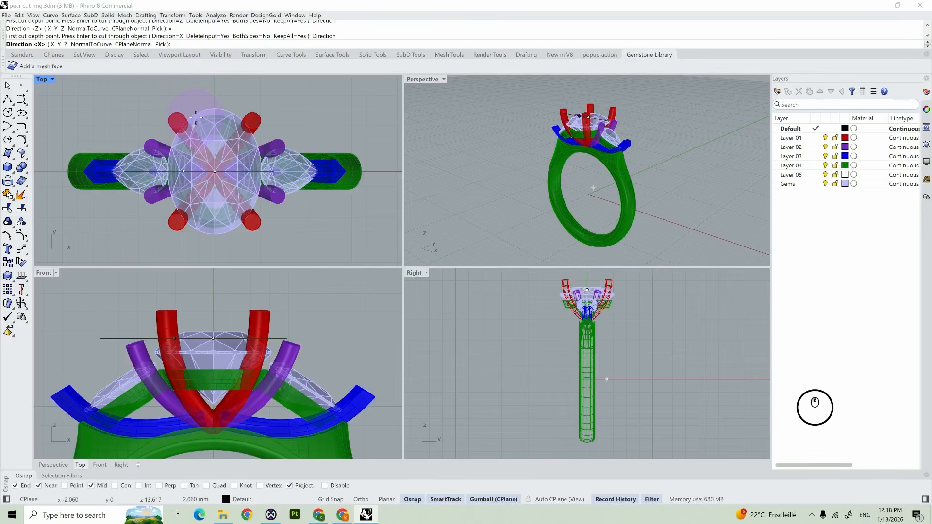
pyautogui.write('y')
pyautogui.press('Return')
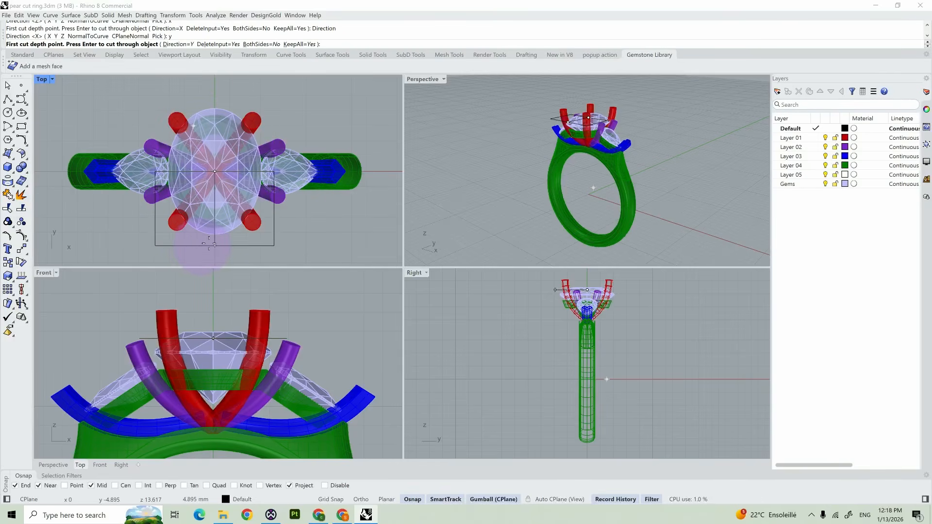
pyautogui.click(261, 45)
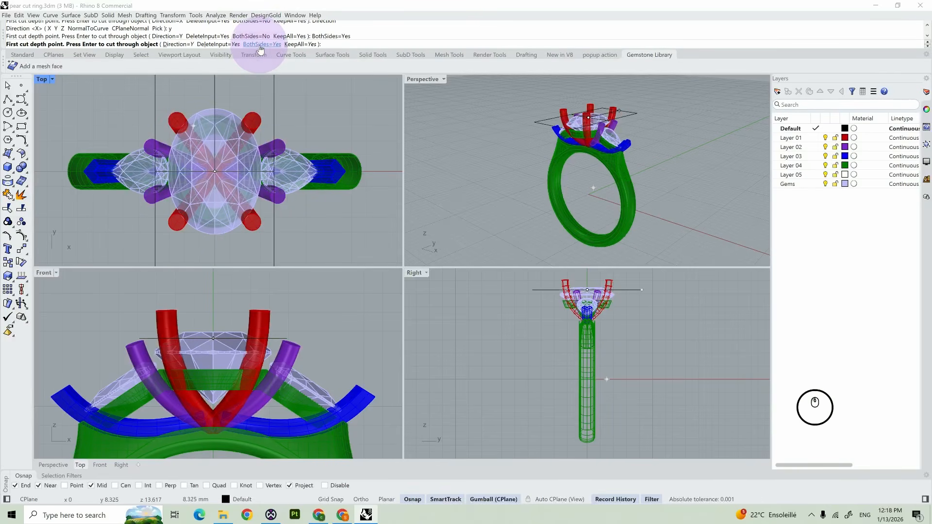
pyautogui.click(256, 93)
pyautogui.press('Return')
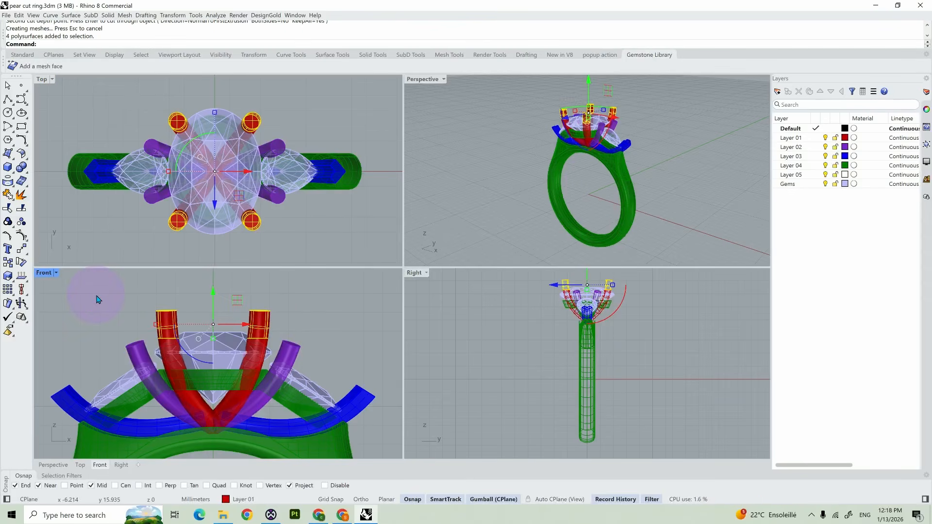
pyautogui.press('Delete')
# Round the top edges of the four red prongs with a 0.45 mm FilletEdge.
pyautogui.scroll(5, 561, 156)
pyautogui.keyDown('shift'); pyautogui.moveTo(562, 155); pyautogui.dragTo(546, 185, button='right'); pyautogui.keyUp('shift')
pyautogui.scroll(7, 555, 190)
pyautogui.scroll(-7, 555, 191)
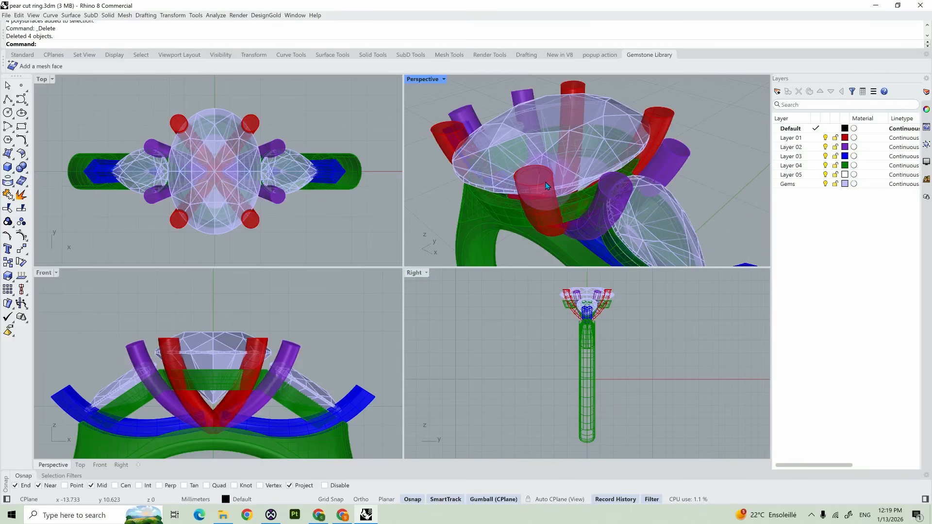
pyautogui.write('fillet')
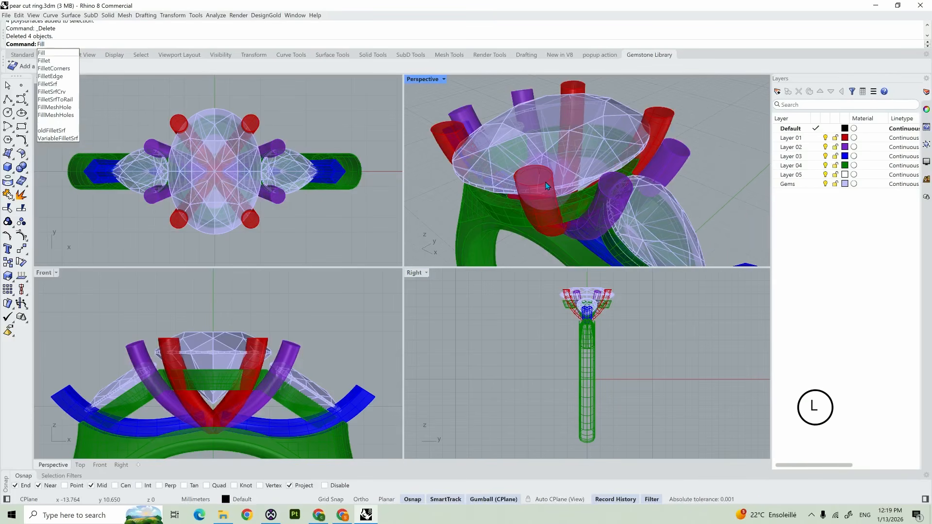
pyautogui.press('Down')
pyautogui.press('Down')
pyautogui.press('Return')
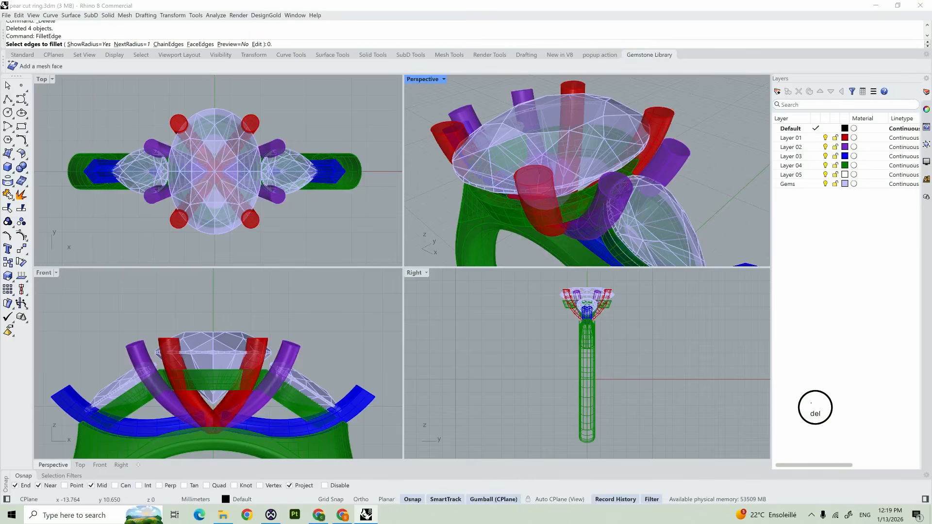
pyautogui.press('Return')
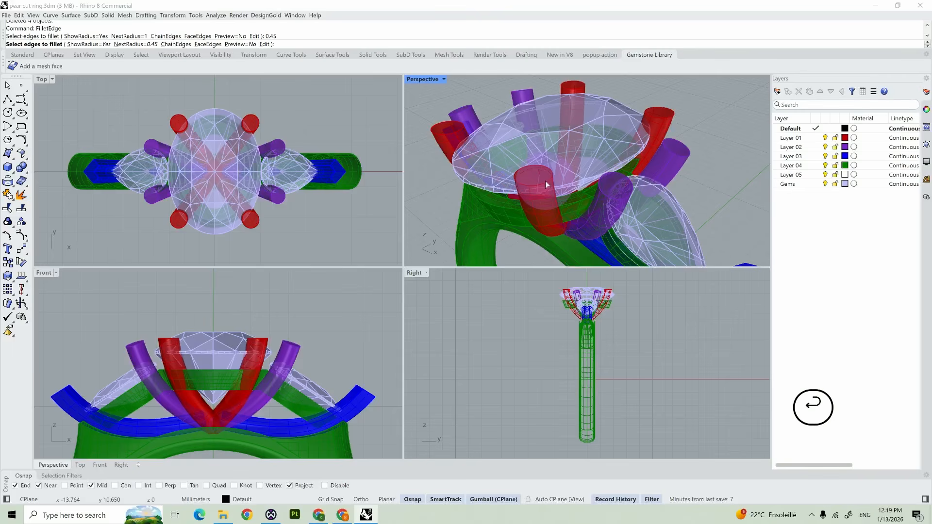
pyautogui.click(535, 184)
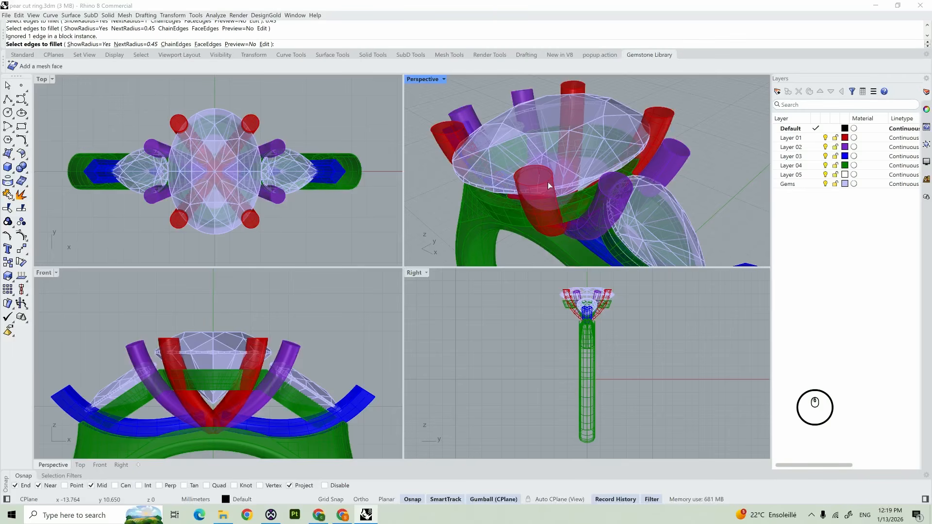
pyautogui.click(547, 183)
pyautogui.click(666, 118)
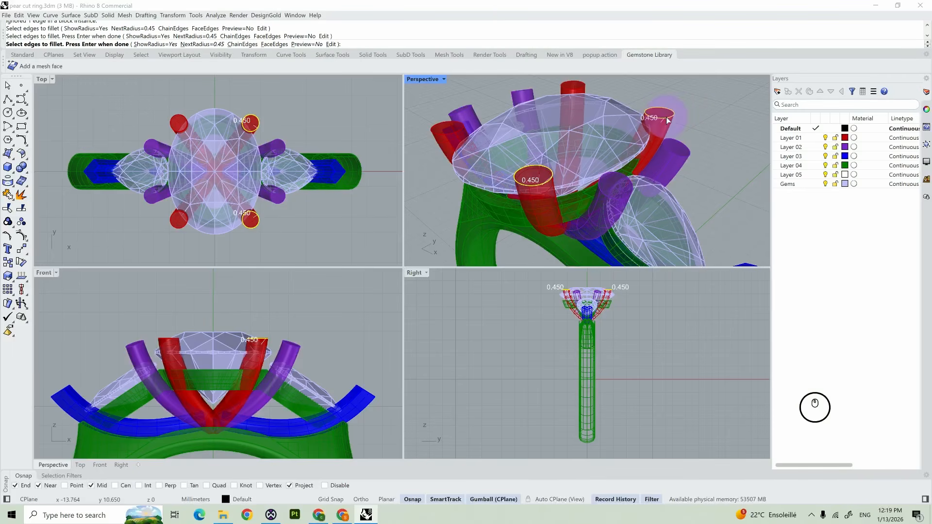
pyautogui.click(576, 87)
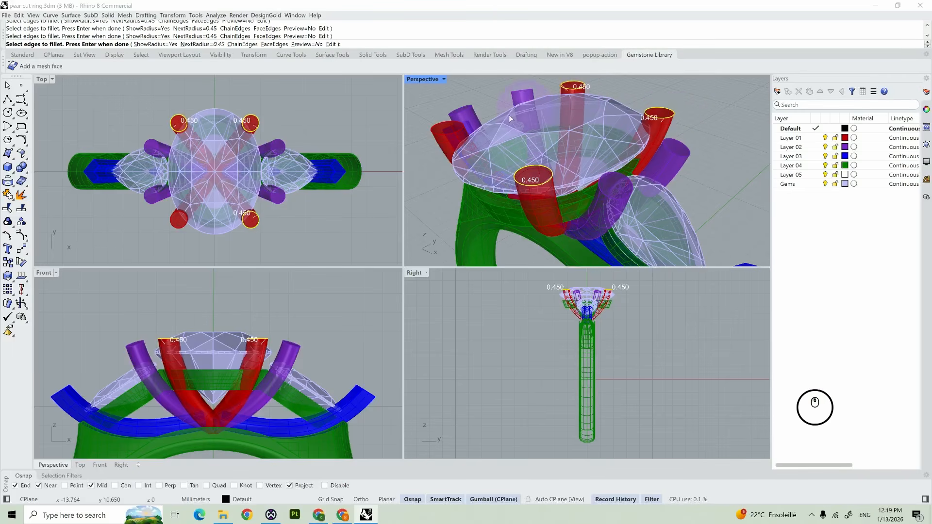
pyautogui.click(458, 135)
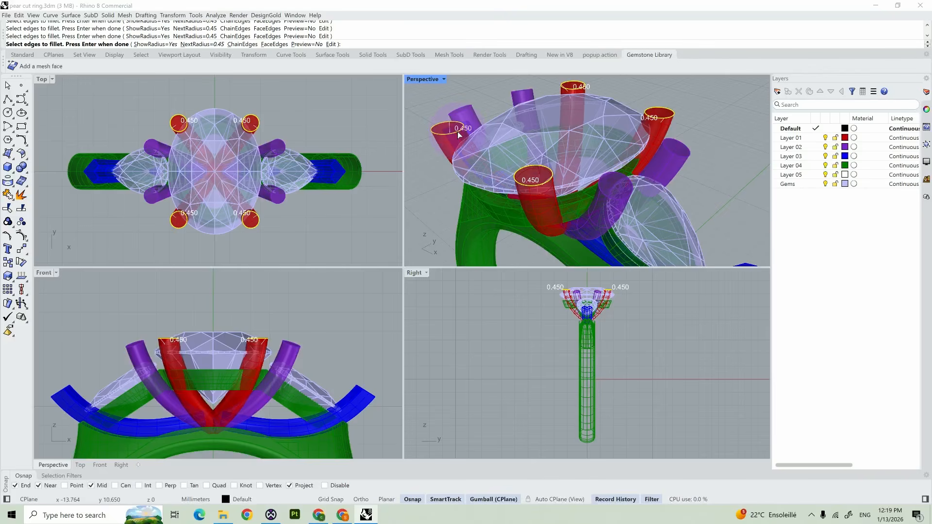
pyautogui.press('Return')
pyautogui.press('Return')
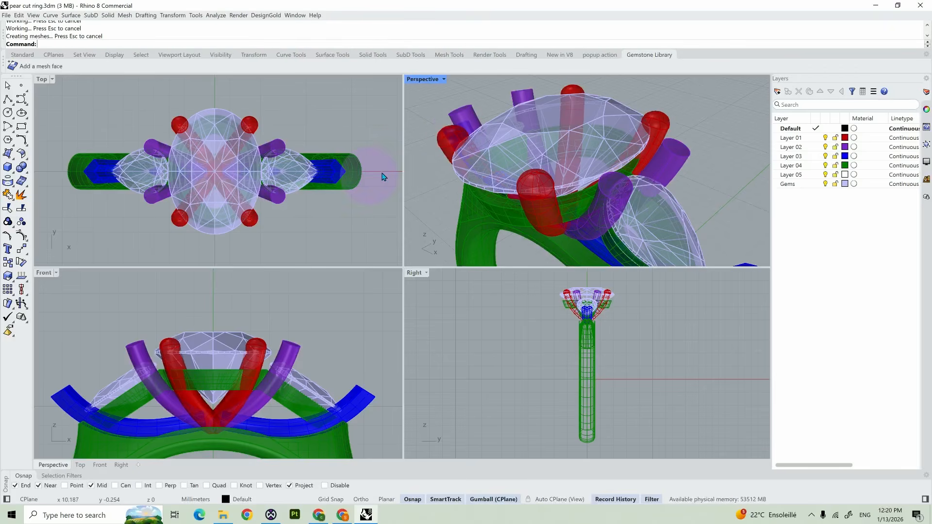
# Select the objects on Layer 01 and apply CageEdit with a world bounding-box cage, 4 points per axis, and a global region.
pyautogui.scroll(-3, 421, 176)
pyautogui.moveTo(421, 180); pyautogui.dragTo(626, 128, button='right')
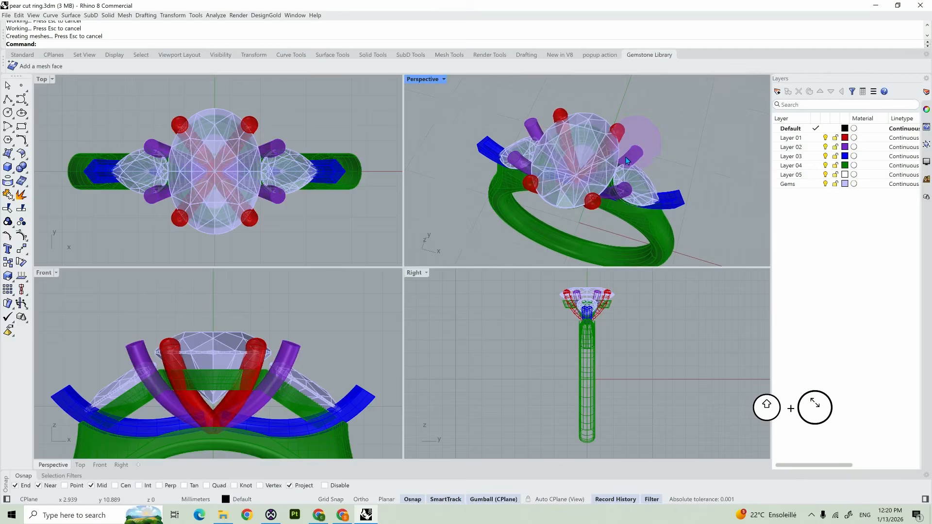
pyautogui.rightClick(805, 140)
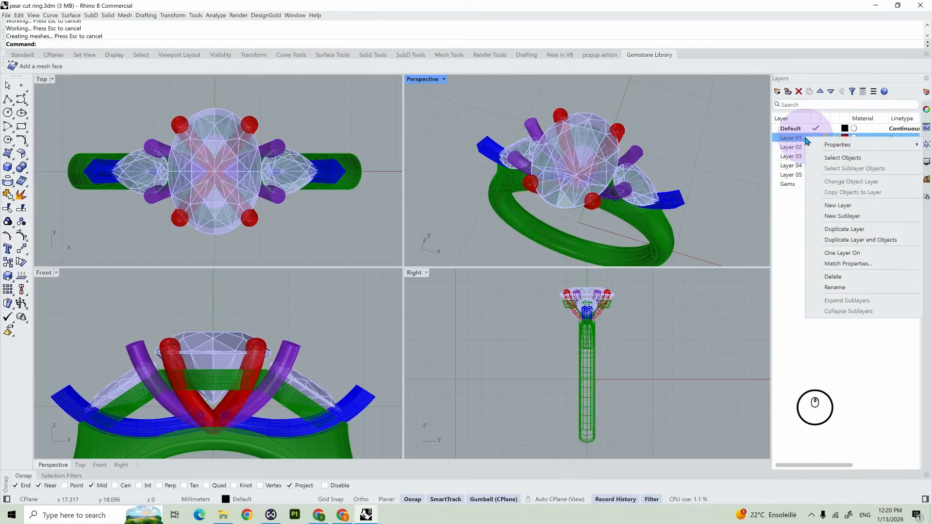
pyautogui.click(842, 158)
pyautogui.write('cageed')
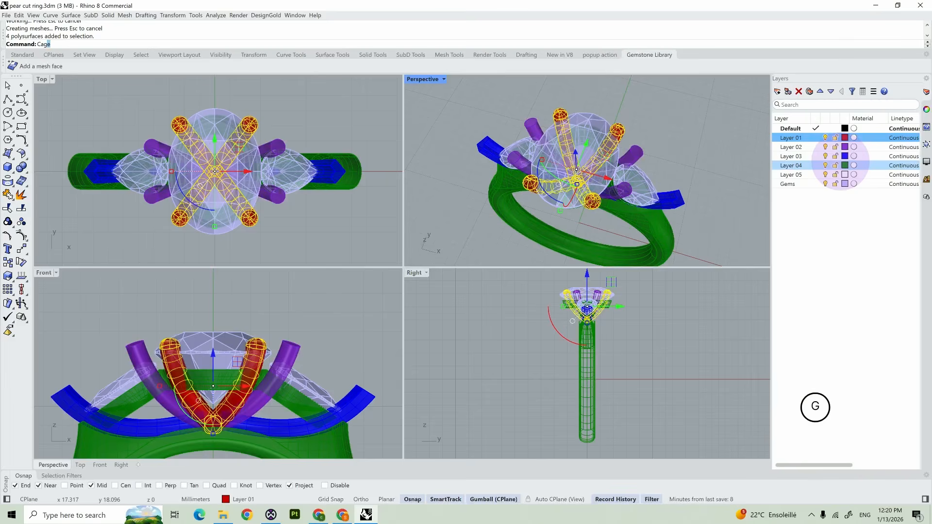
pyautogui.write('it')
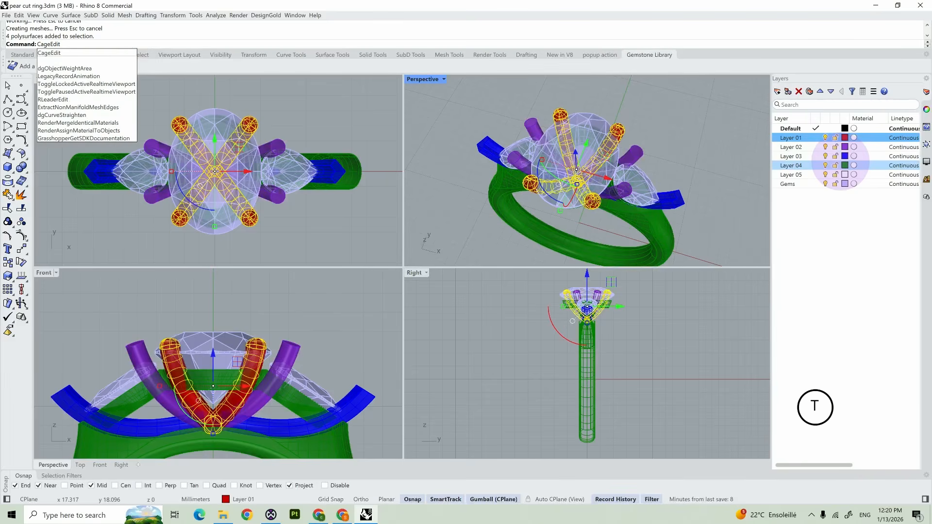
pyautogui.press('Return')
pyautogui.click(81, 43)
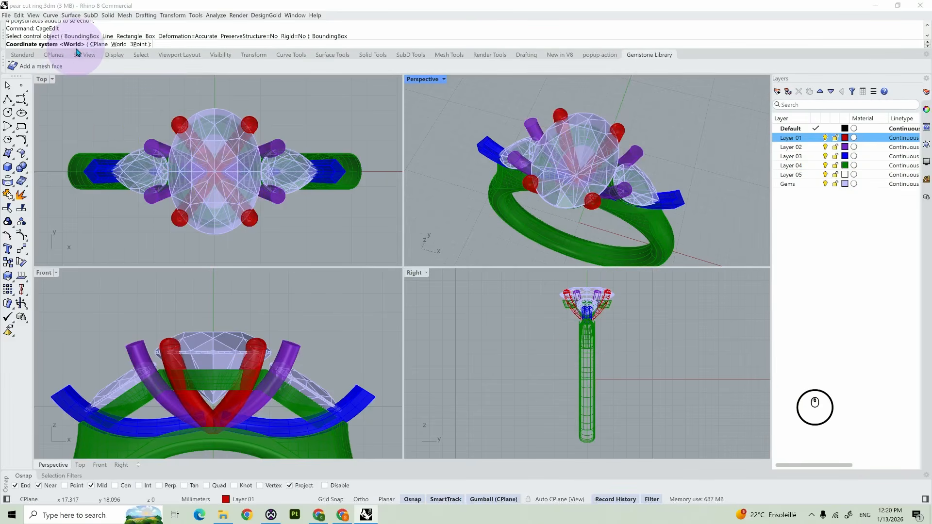
pyautogui.press('Return')
pyautogui.press('Return')
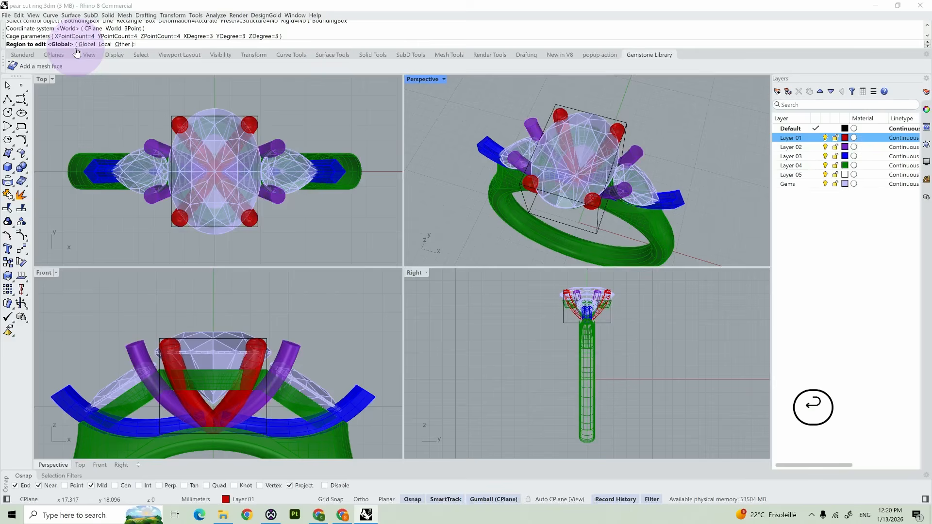
pyautogui.press('Return')
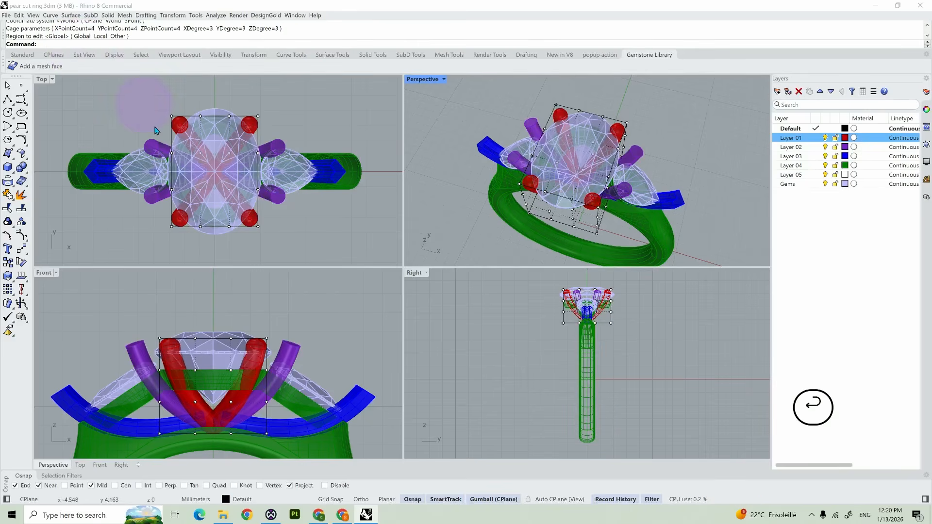
# Select the cage's uppermost points, try narrowing them slightly along X, and lower them slightly.
pyautogui.moveTo(138, 303); pyautogui.dragTo(293, 348)
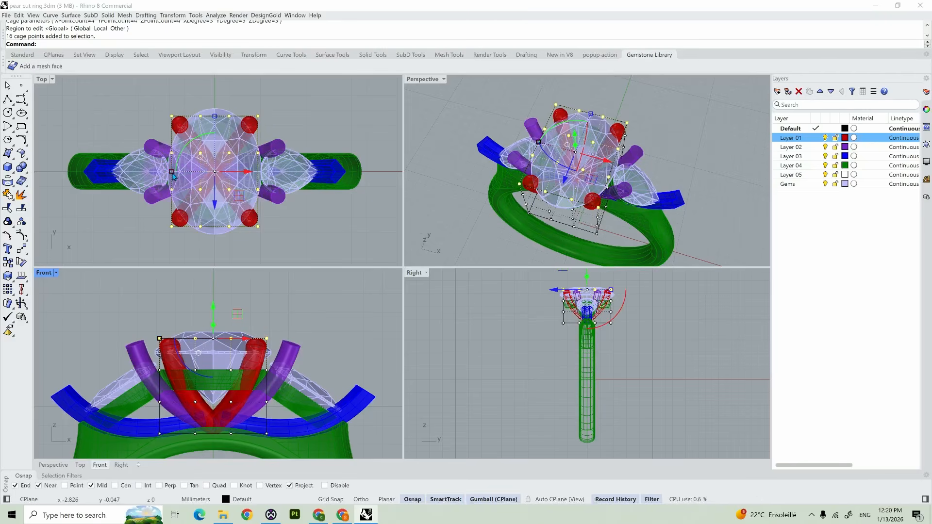
pyautogui.moveTo(173, 175); pyautogui.dragTo(175, 178)
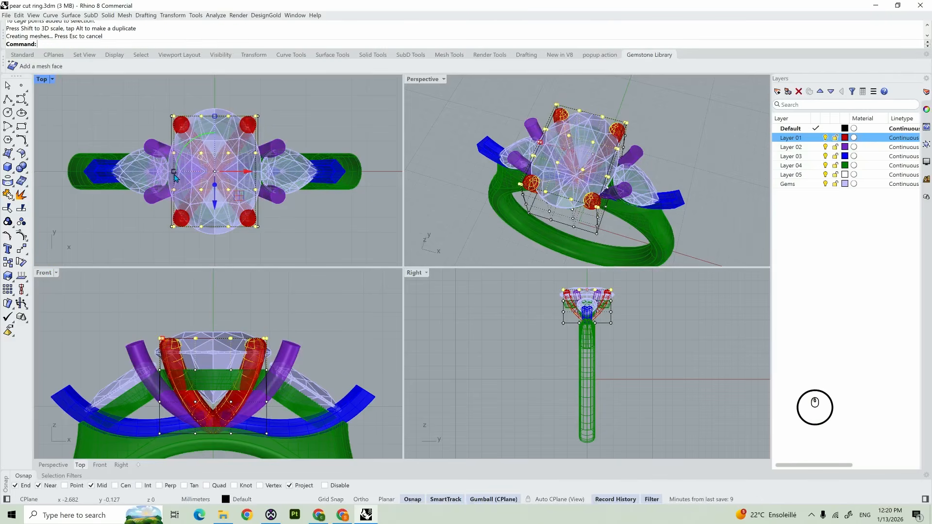
pyautogui.scroll(2, 175, 179)
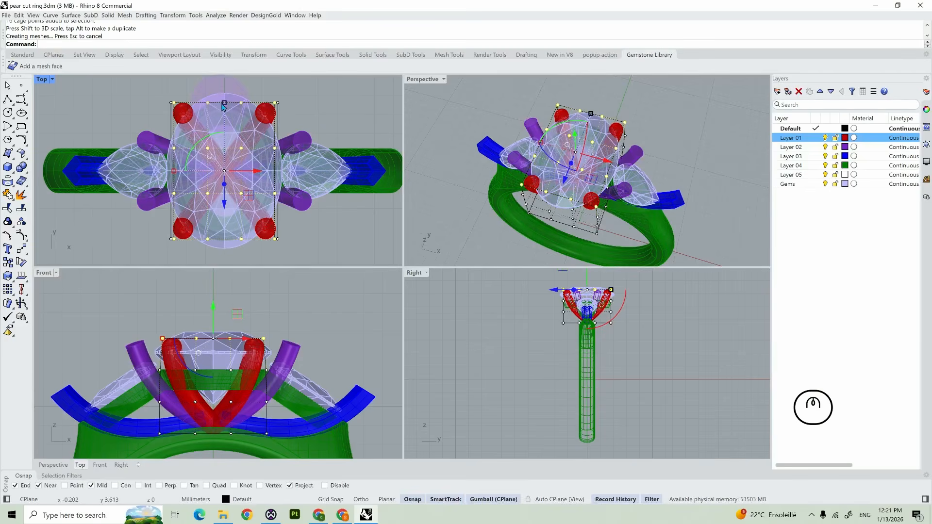
pyautogui.moveTo(213, 307); pyautogui.dragTo(213, 310)
pyautogui.click(156, 293)
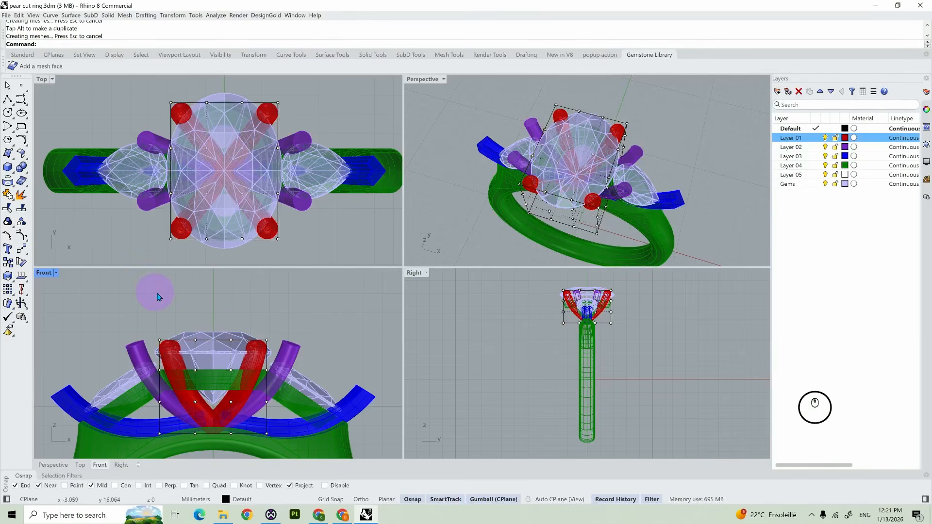
# Delete the edit cage surrounding the red prongs.
pyautogui.click(234, 345)
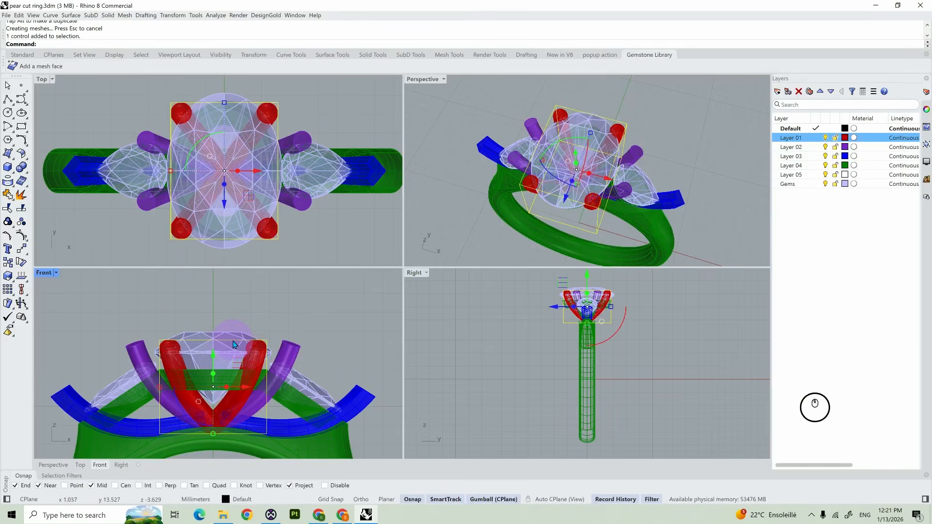
pyautogui.press('Delete')
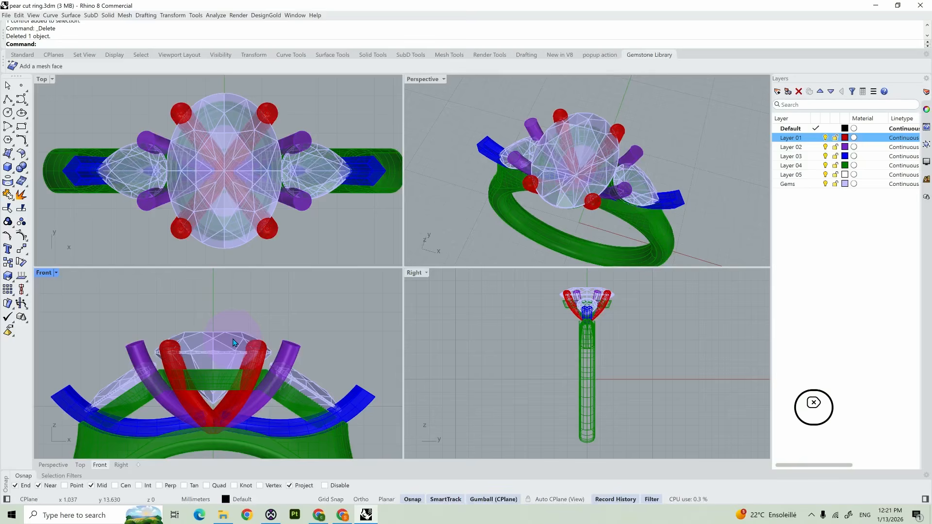
# In the Front view, draw a BothSides line along the positive-X pear stone's table, centred on it and reaching about 4.3 mm each way.
pyautogui.doubleClick(44, 272)
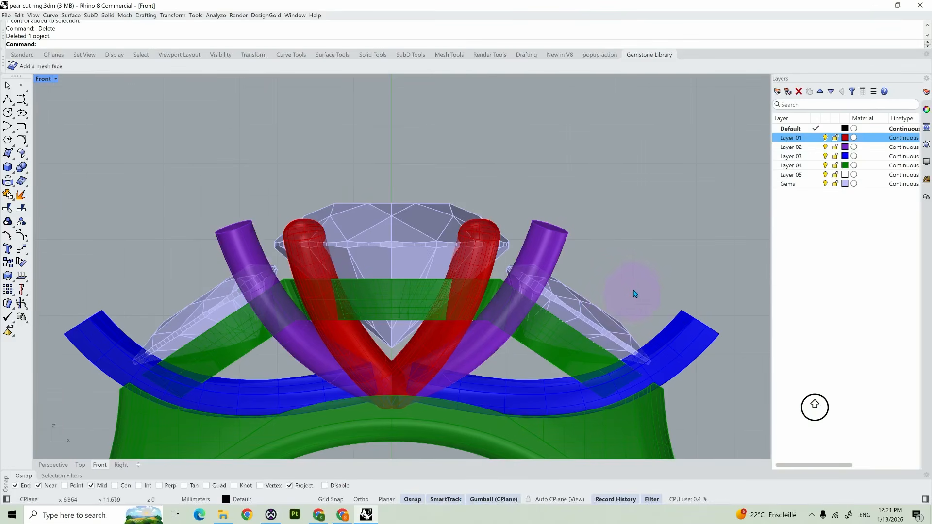
pyautogui.keyDown('shift'); pyautogui.moveTo(634, 294); pyautogui.dragTo(530, 246, button='right'); pyautogui.keyUp('shift')
pyautogui.write('line')
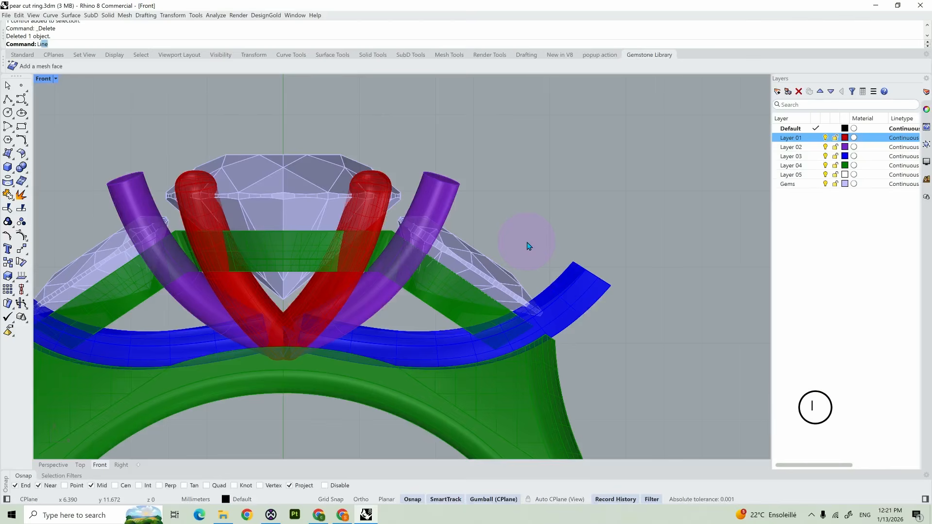
pyautogui.press('Return')
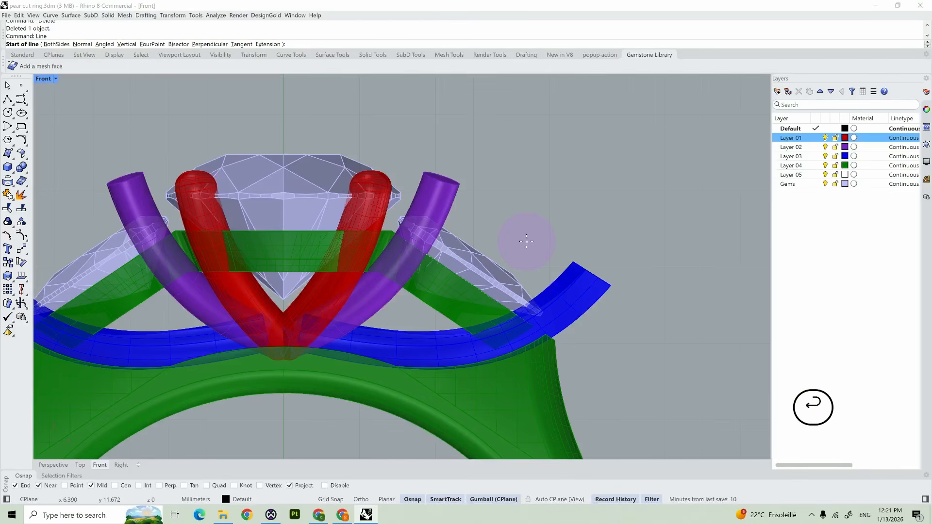
pyautogui.click(56, 44)
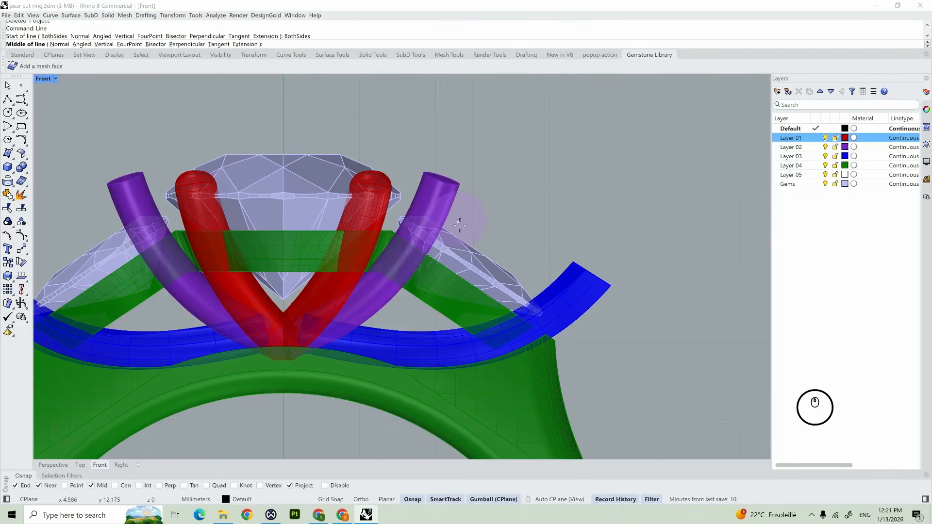
pyautogui.click(472, 252)
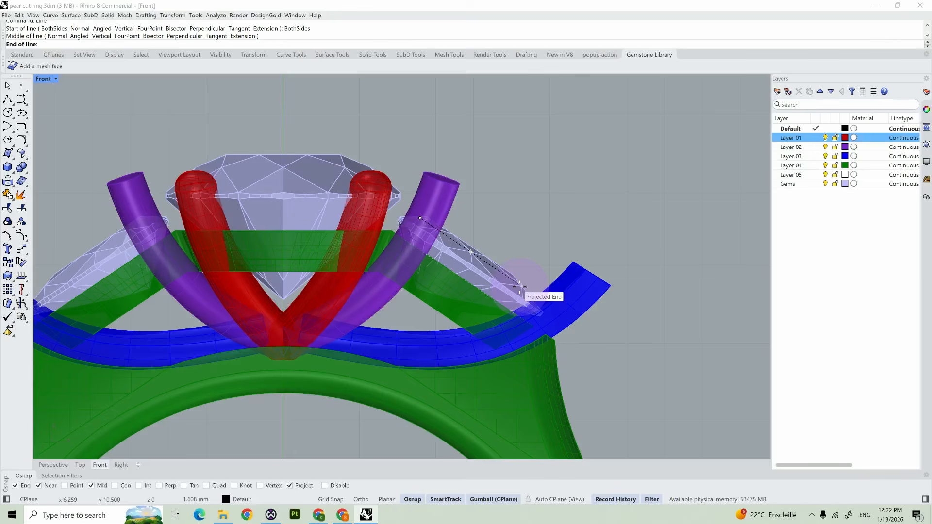
pyautogui.scroll(3, 520, 287)
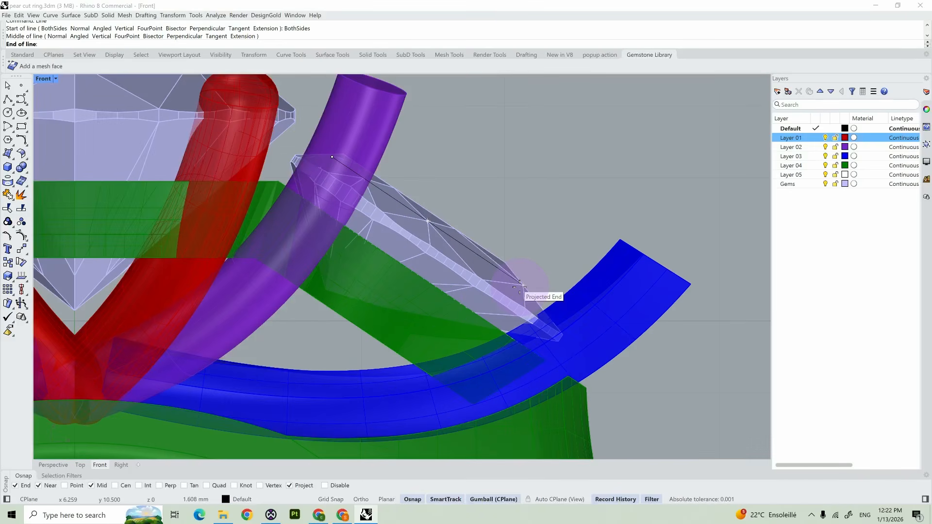
pyautogui.scroll(-2, 685, 388)
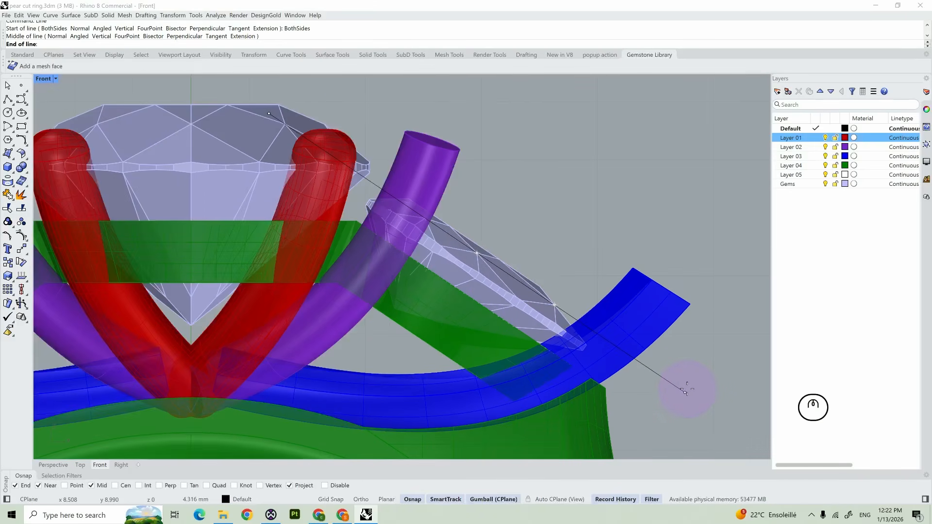
pyautogui.scroll(-1, 686, 388)
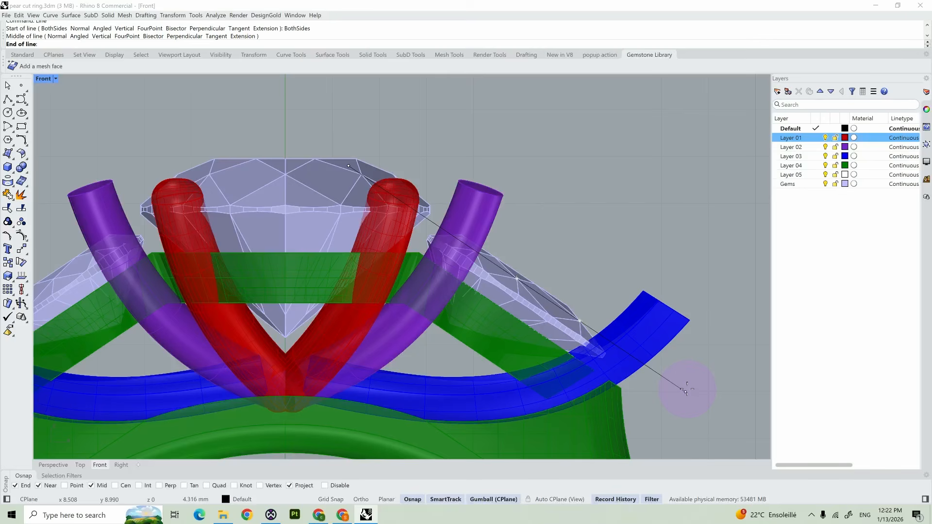
pyautogui.click(686, 390)
pyautogui.scroll(-1, 685, 391)
pyautogui.scroll(1, 686, 393)
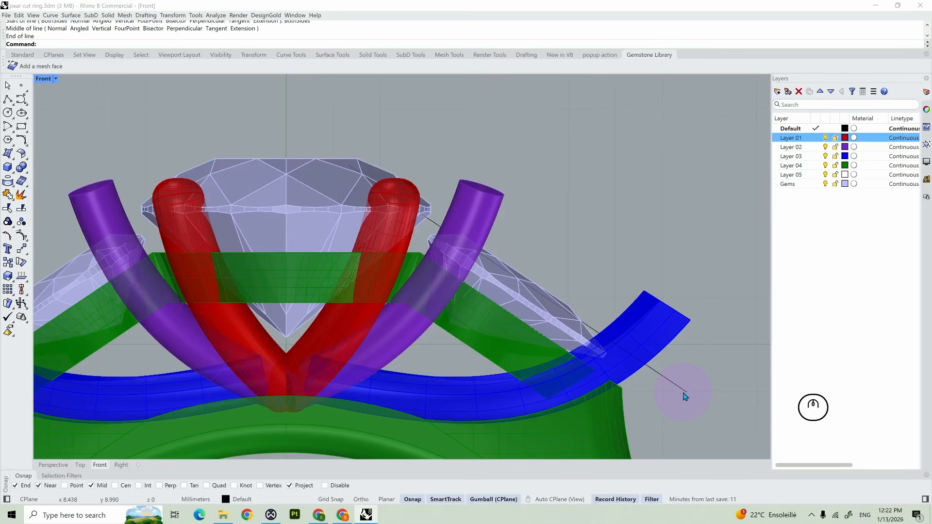
# WireCut the blue and purple prongs on the positive-X side with the sloped line, cutting through along Y on both sides and keeping all pieces.
pyautogui.write('wire')
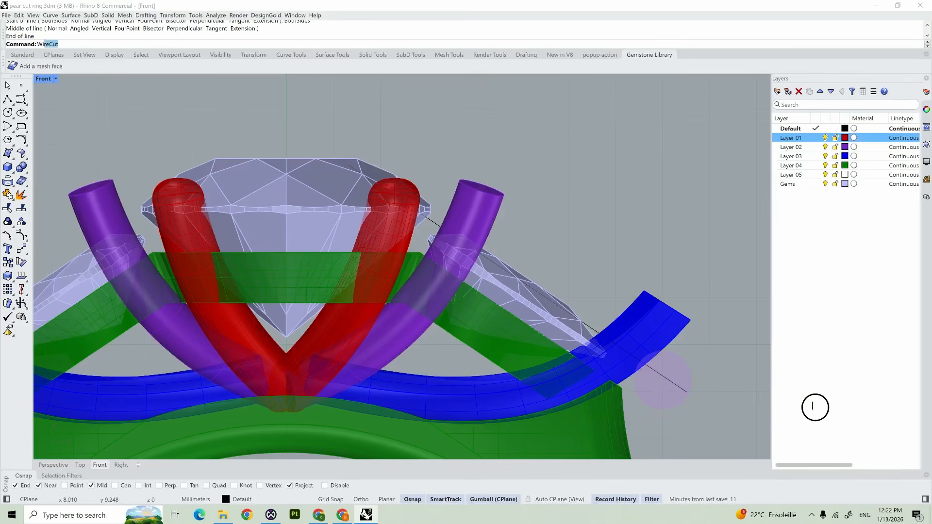
pyautogui.press('Return')
pyautogui.click(659, 375)
pyautogui.press('Return')
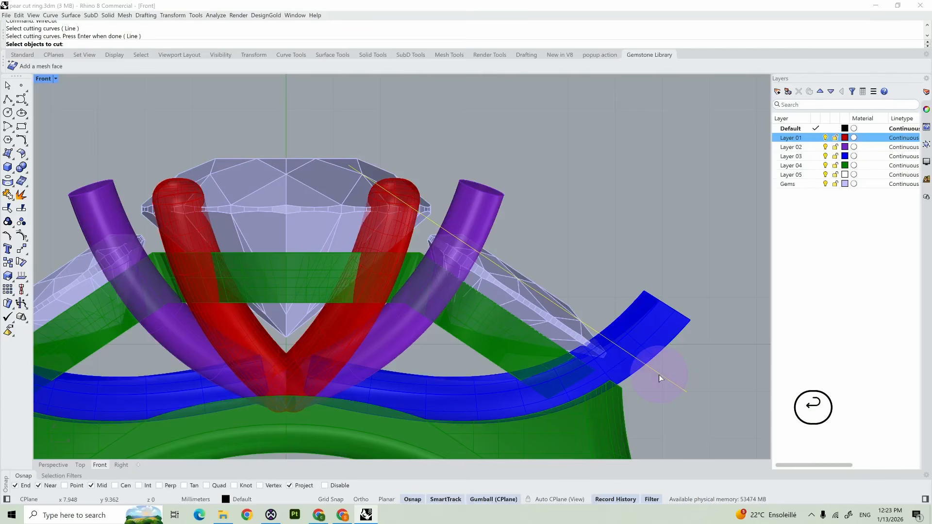
pyautogui.click(672, 321)
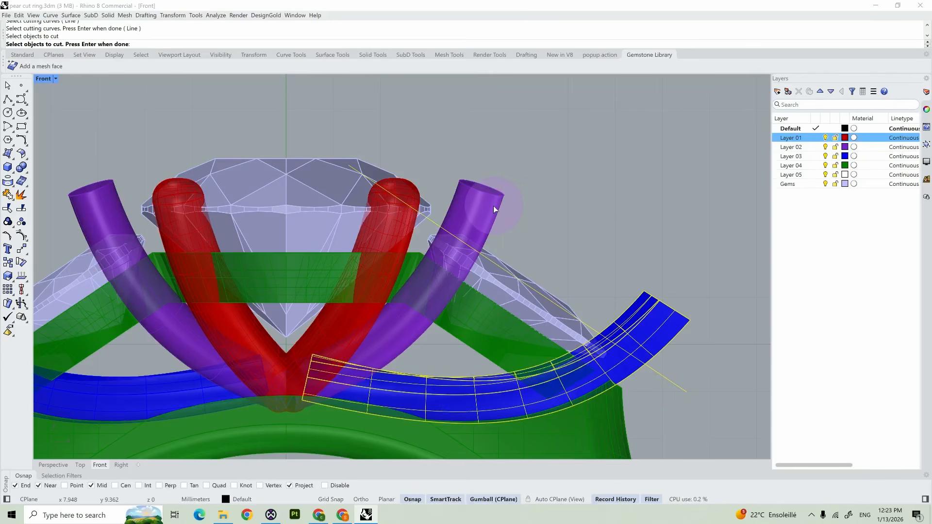
pyautogui.click(489, 192)
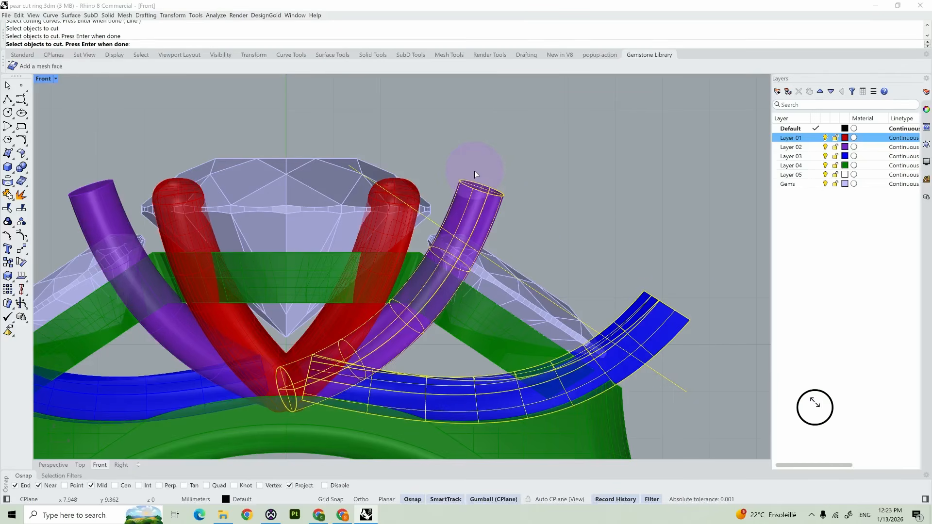
pyautogui.press('Return')
pyautogui.scroll(-4, 474, 170)
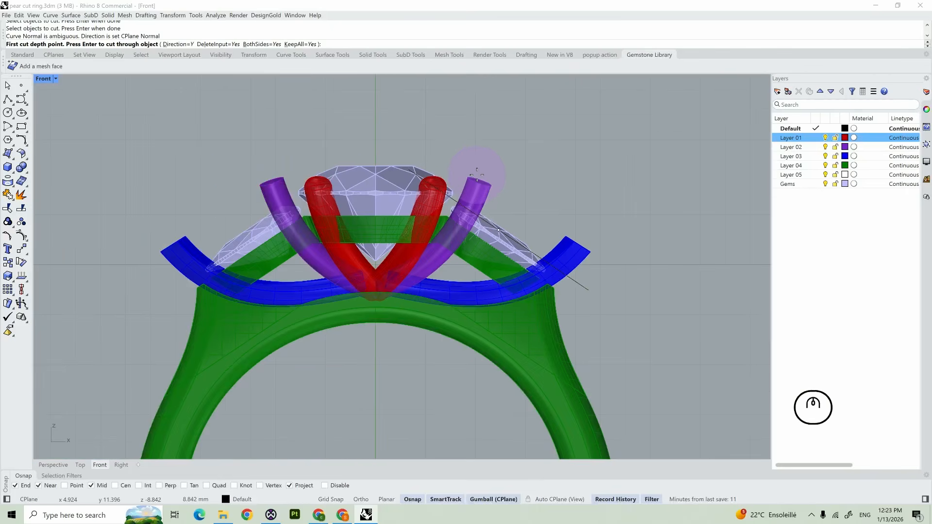
pyautogui.doubleClick(42, 79)
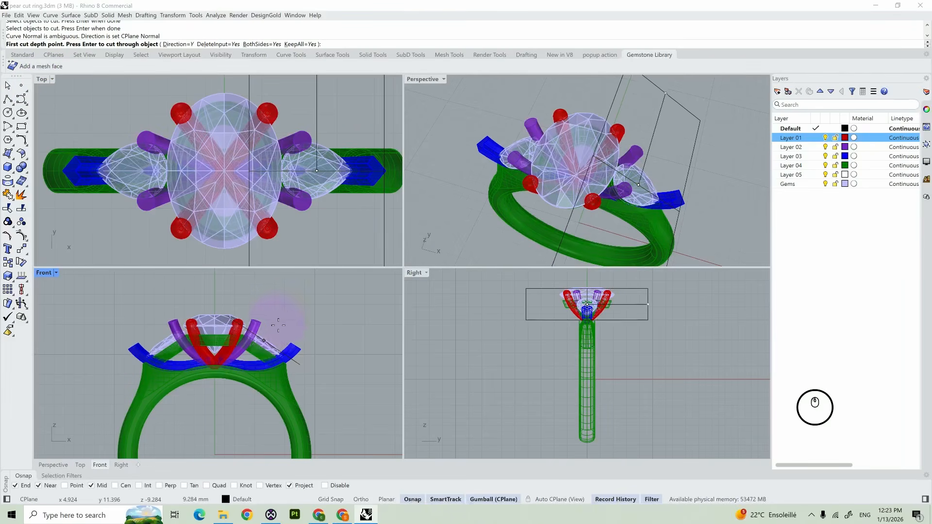
pyautogui.click(533, 332)
pyautogui.press('Return')
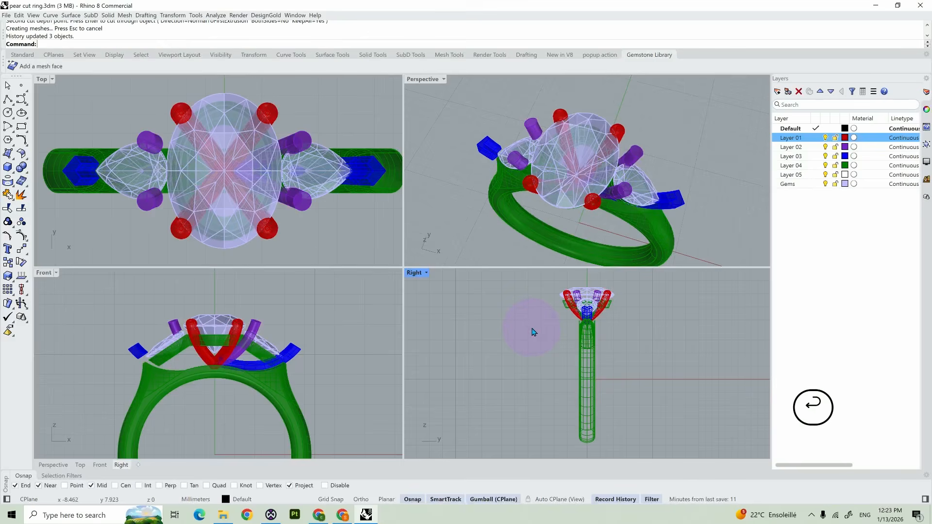
# Delete the cut-off tops of the blue prong and the two purple prongs on the positive-X side.
pyautogui.scroll(4, 291, 369)
pyautogui.click(296, 385)
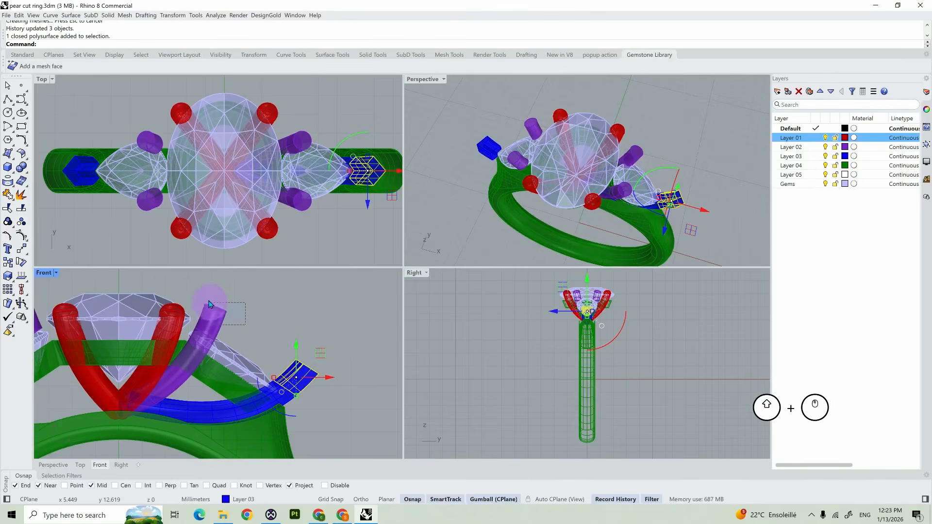
pyautogui.keyDown('shift'); pyautogui.click(216, 315); pyautogui.keyUp('shift')
pyautogui.press('Delete')
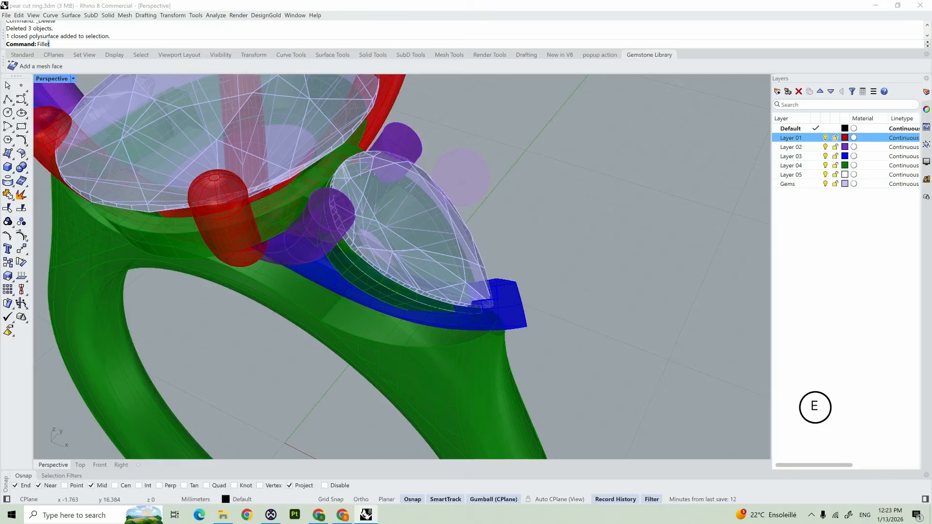
# Round the cut top edges of the two purple prongs beside the positive-X pear stone with a 0.45 mm FilletEdge.
pyautogui.write('tEdge')
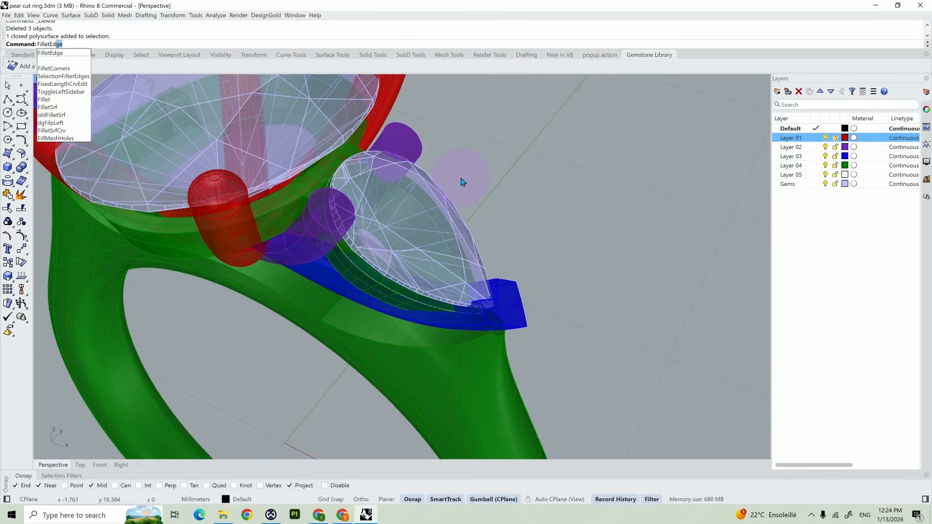
pyautogui.press('Return')
pyautogui.click(320, 202)
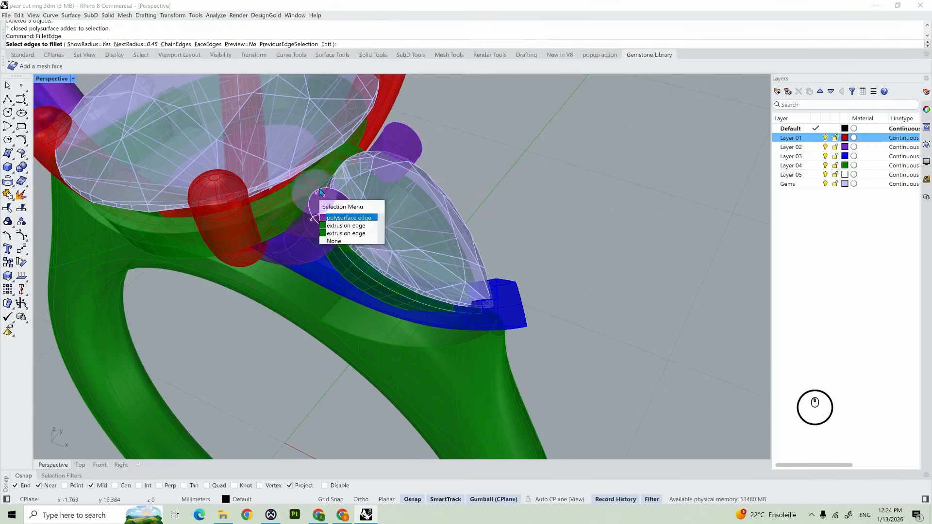
pyautogui.click(357, 218)
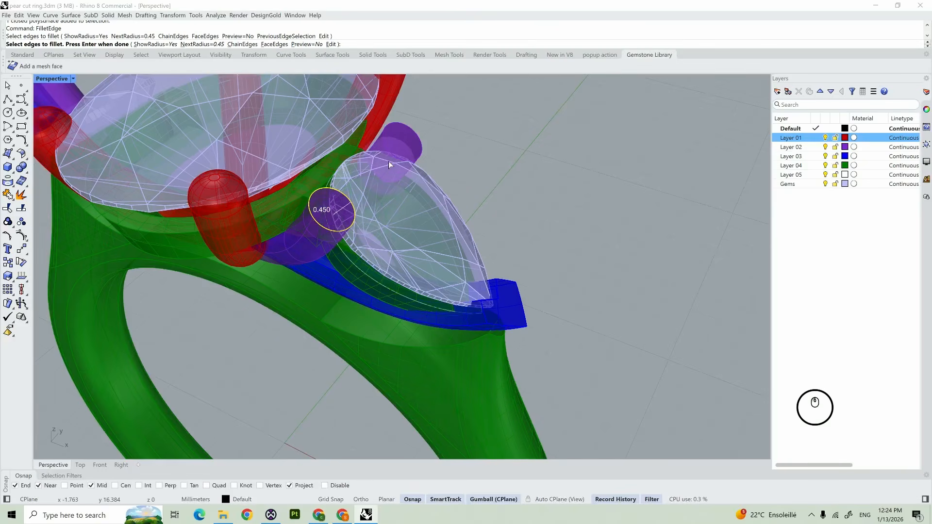
pyautogui.click(398, 124)
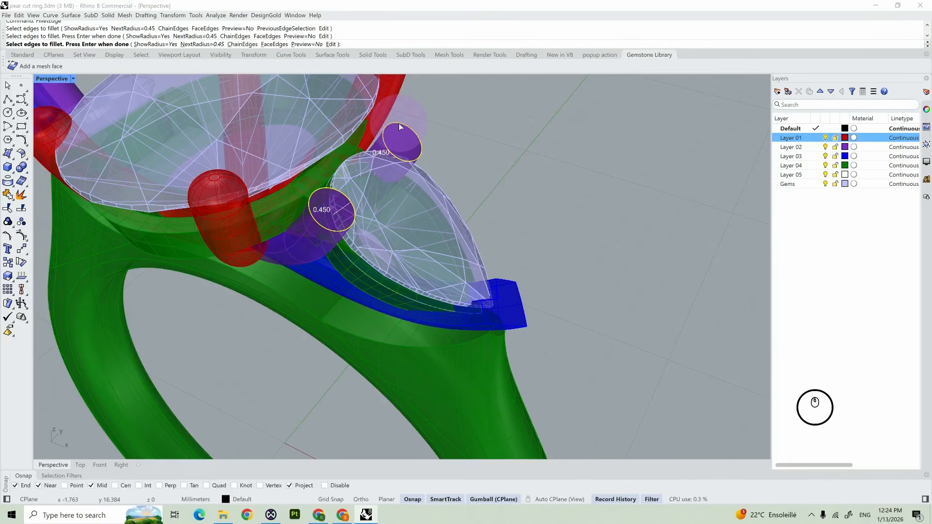
pyautogui.press('Return')
pyautogui.press('Return')
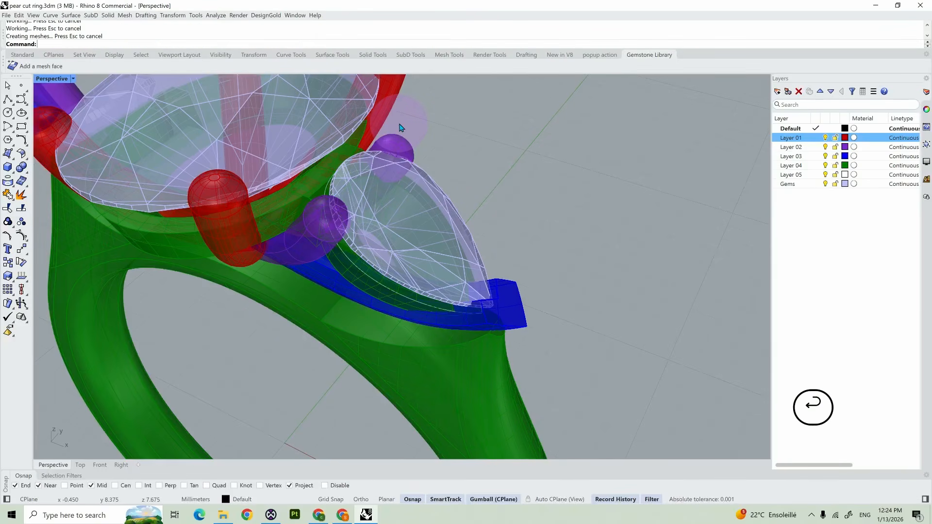
# Round all edges of the blue V-prong's cut end face with a 0.2 mm FilletEdge.
pyautogui.scroll(5, 484, 307)
pyautogui.rightClick(483, 307)
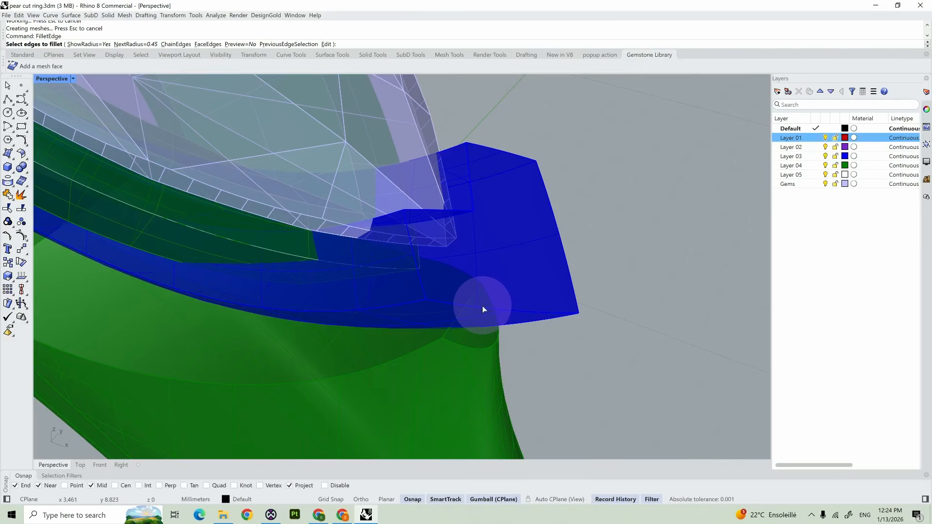
pyautogui.write('0.2')
pyautogui.press('Return')
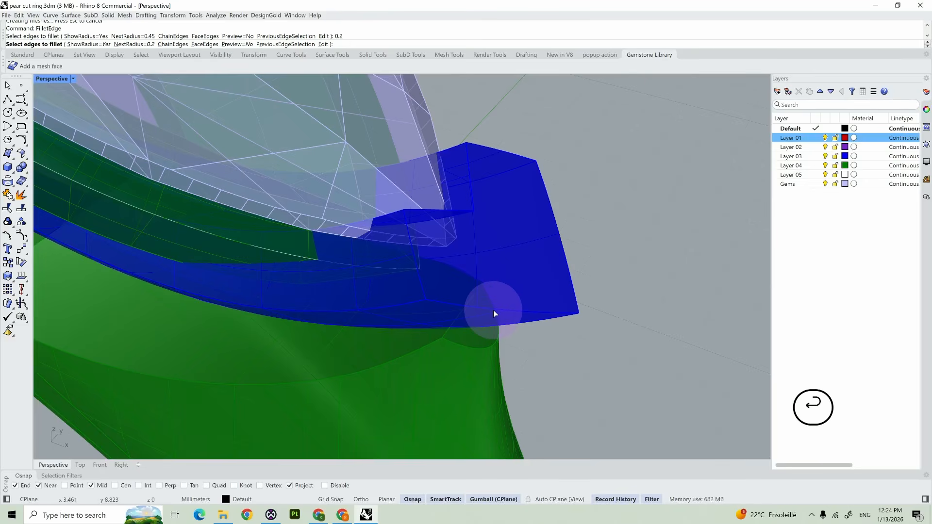
pyautogui.click(495, 314)
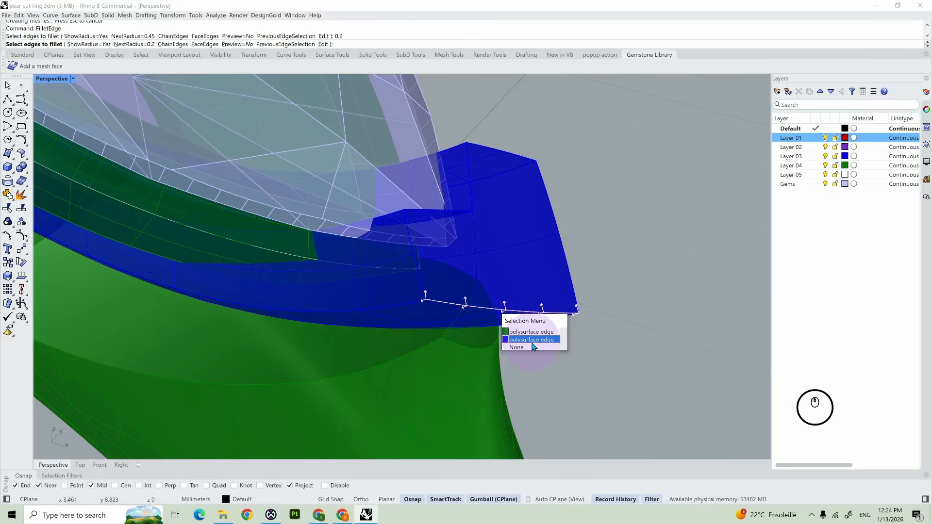
pyautogui.click(534, 339)
pyautogui.click(564, 248)
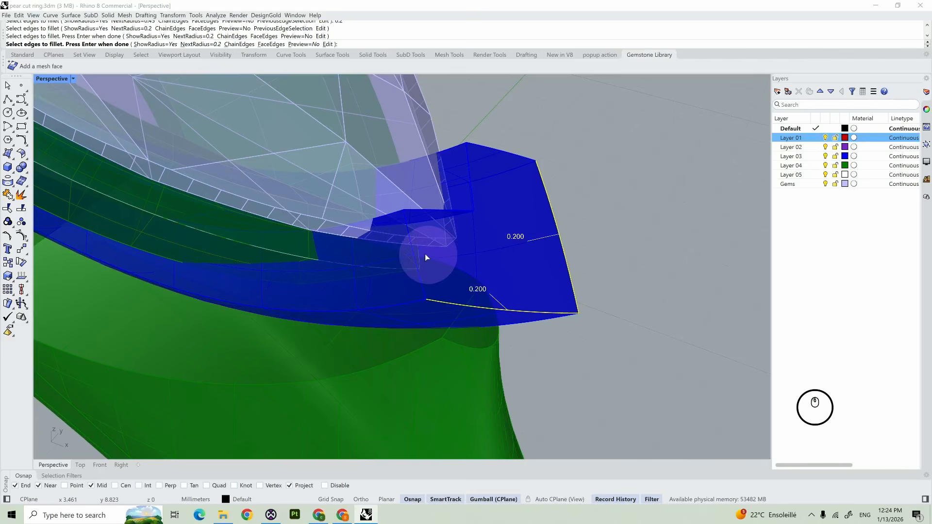
pyautogui.click(413, 251)
pyautogui.click(453, 211)
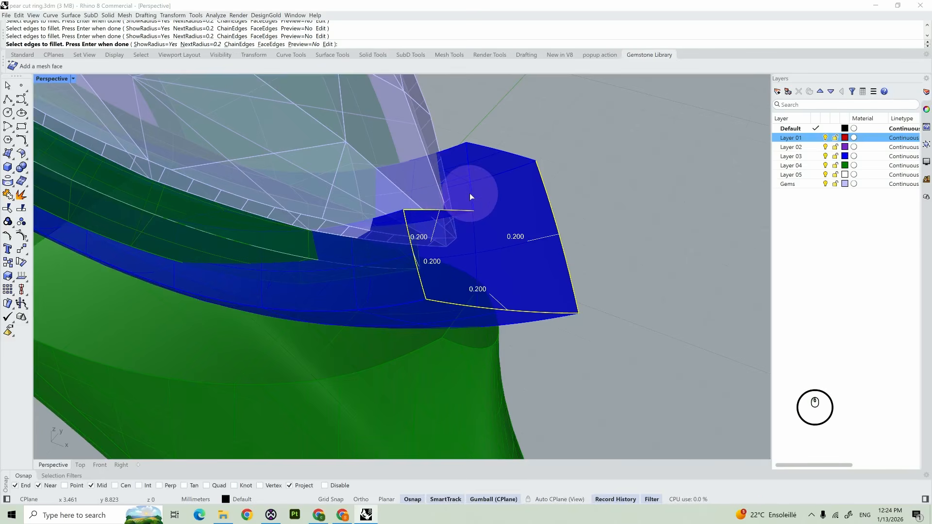
pyautogui.click(473, 181)
pyautogui.press('Return')
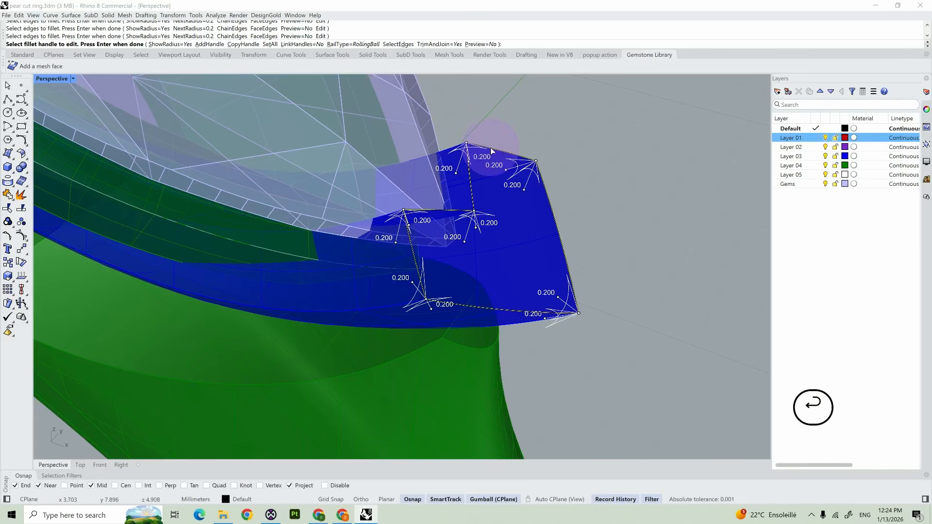
pyautogui.press('Return')
# Delete the leftover purple and blue prong pieces around the pear stone on the negative-X side.
pyautogui.scroll(-15, 602, 208)
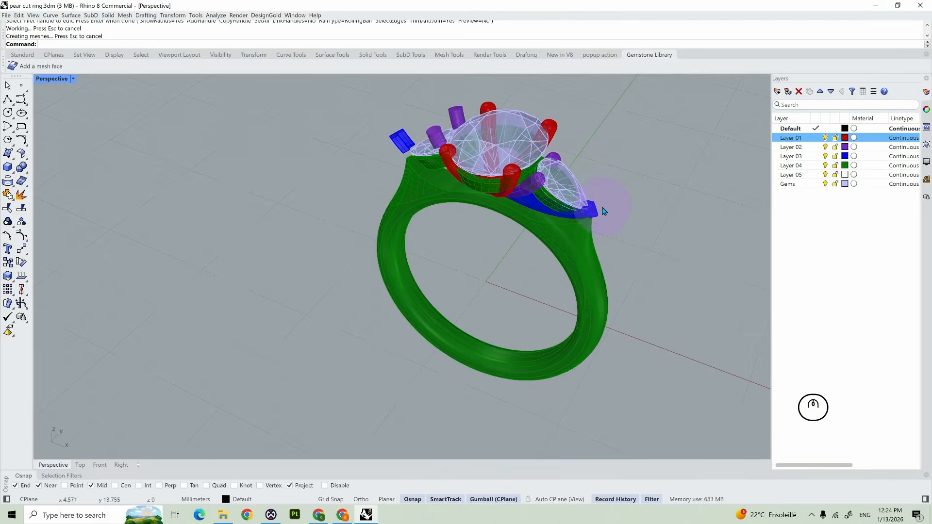
pyautogui.moveTo(611, 207); pyautogui.dragTo(623, 247, button='right')
pyautogui.scroll(5, 437, 218)
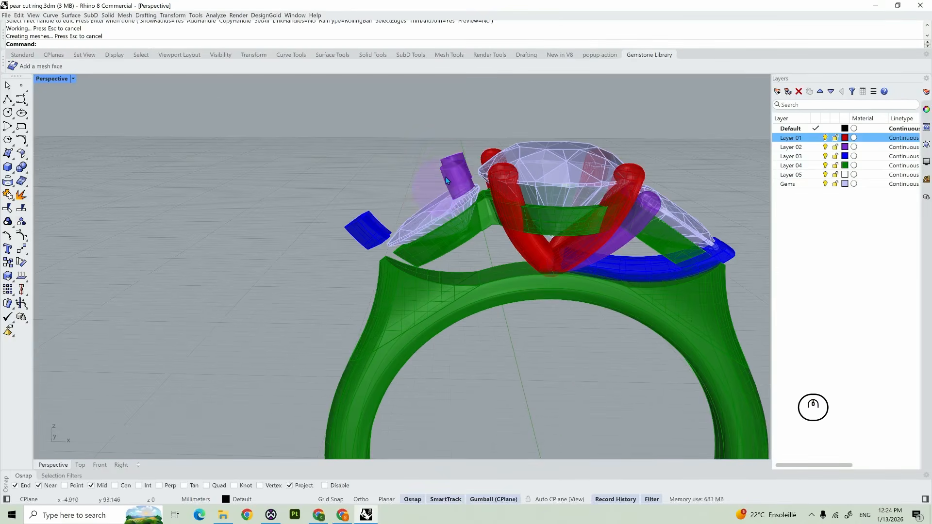
pyautogui.click(451, 163)
pyautogui.press('Delete')
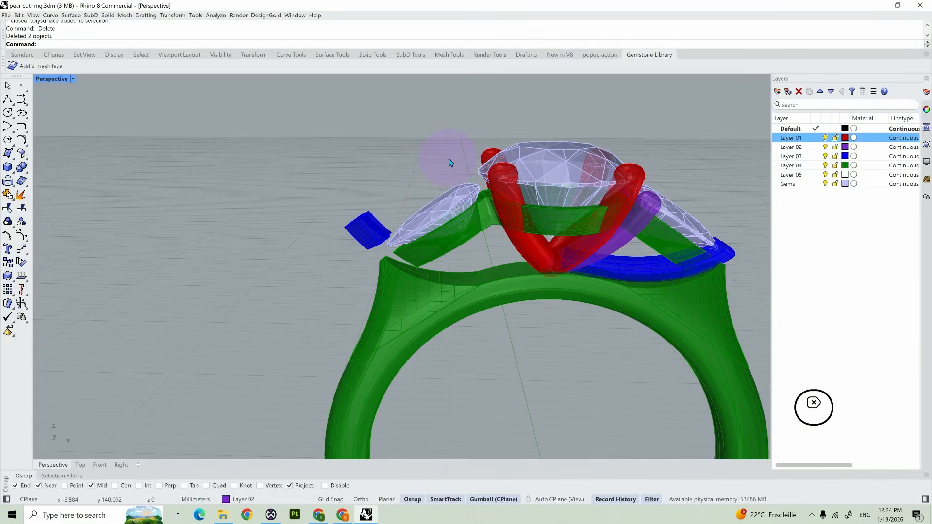
pyautogui.click(361, 224)
pyautogui.press('Delete')
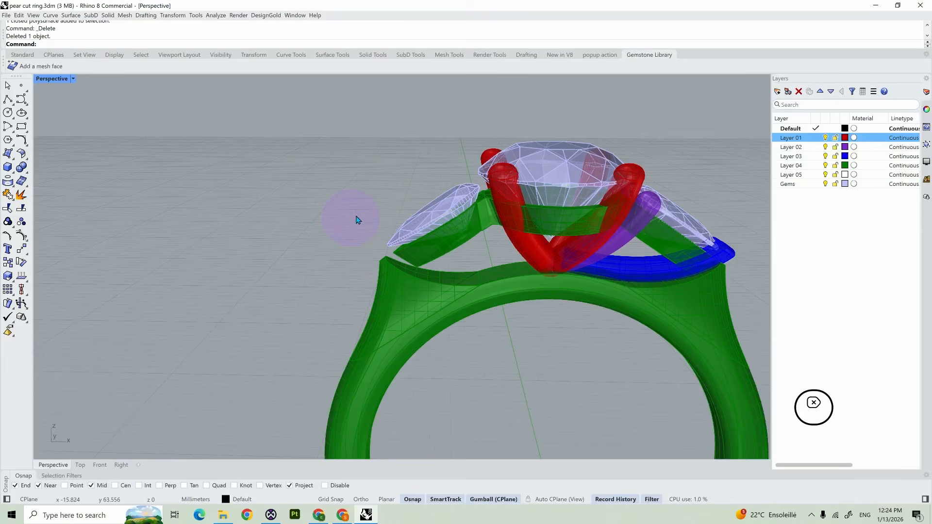
# Mirror the two purple prongs and the blue V-prong across the Y axis to the pear stone on the negative-X side.
pyautogui.moveTo(638, 226); pyautogui.dragTo(653, 194, button='right')
pyautogui.keyDown('shift'); pyautogui.moveTo(652, 194); pyautogui.dragTo(534, 241, button='right'); pyautogui.keyUp('shift')
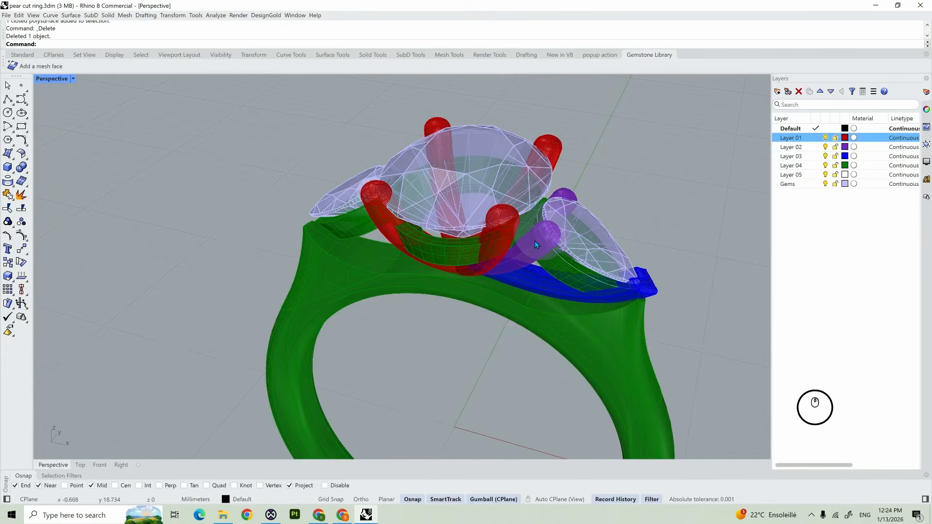
pyautogui.click(551, 229)
pyautogui.click(563, 265)
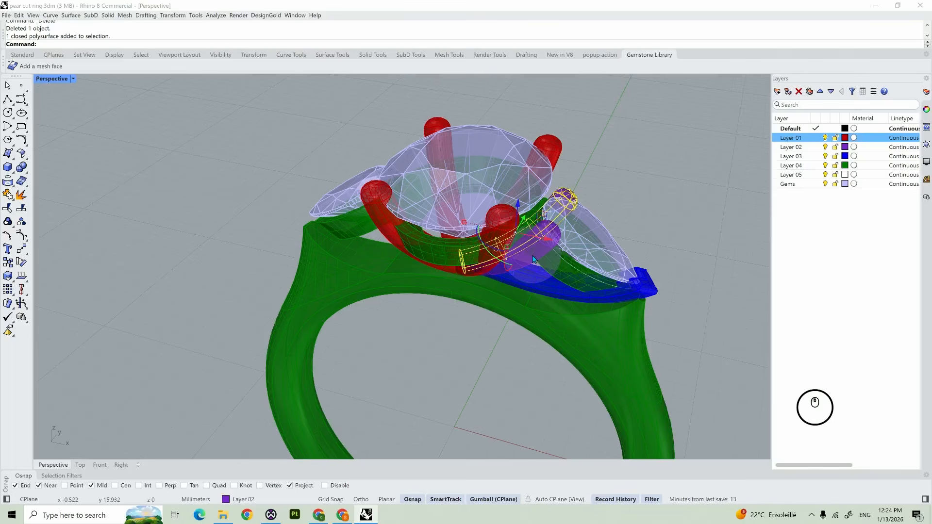
pyautogui.keyDown('shift'); pyautogui.click(532, 260); pyautogui.keyUp('shift')
pyautogui.click(563, 283)
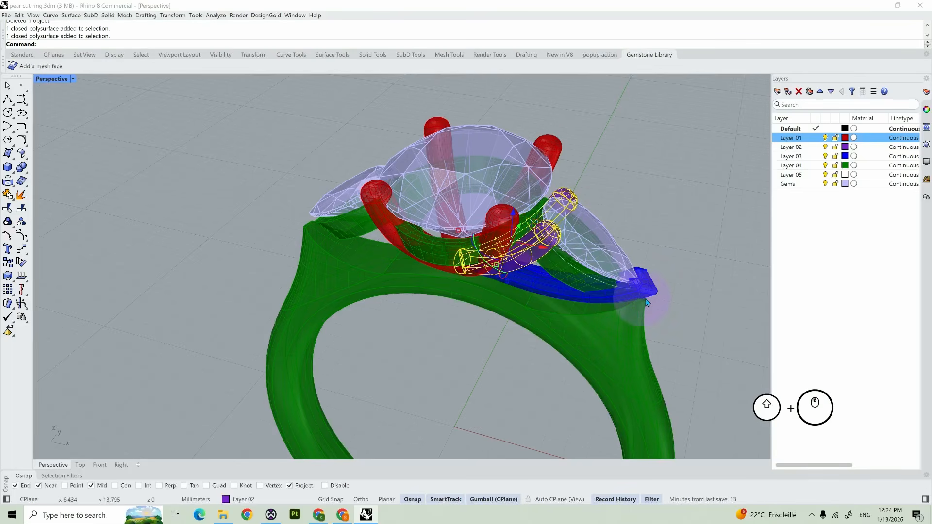
pyautogui.keyDown('shift'); pyautogui.click(631, 291); pyautogui.keyUp('shift')
pyautogui.middleClick(660, 252)
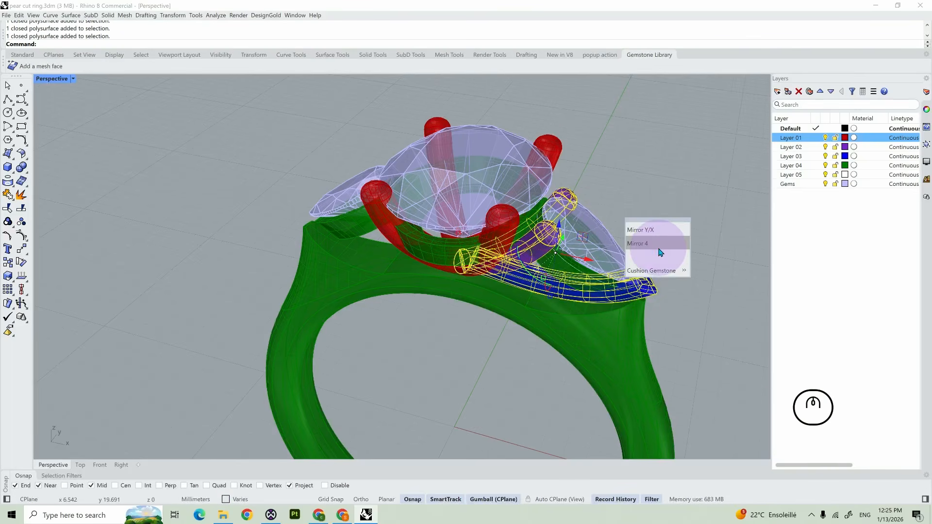
pyautogui.click(661, 237)
pyautogui.moveTo(661, 238); pyautogui.dragTo(686, 193, button='right')
# Round the upper and lower outer edges of the green rail under the positive-X pear stone with a 0.25 mm FilletEdge.
pyautogui.keyDown('shift'); pyautogui.moveTo(705, 231); pyautogui.dragTo(592, 204, button='right'); pyautogui.keyUp('shift')
pyautogui.scroll(5, 492, 243)
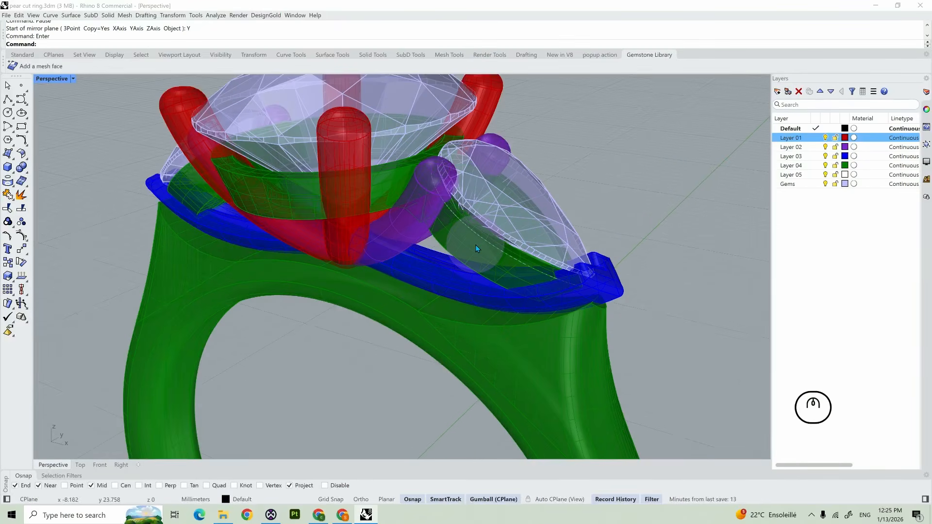
pyautogui.scroll(2, 476, 245)
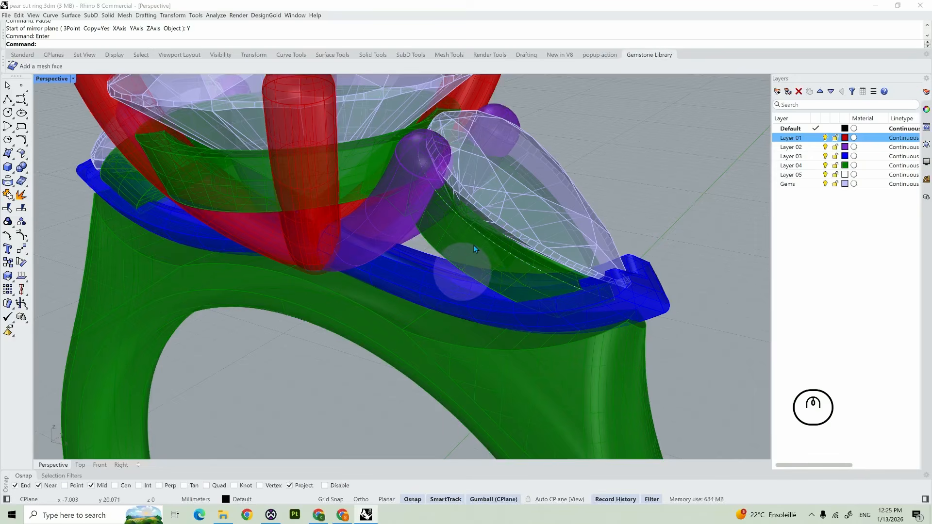
pyautogui.write('F')
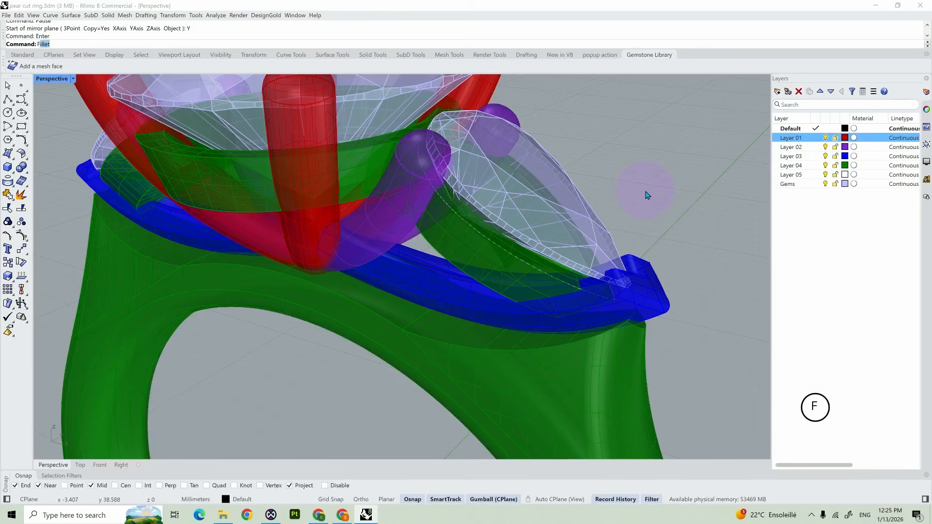
pyautogui.write('i')
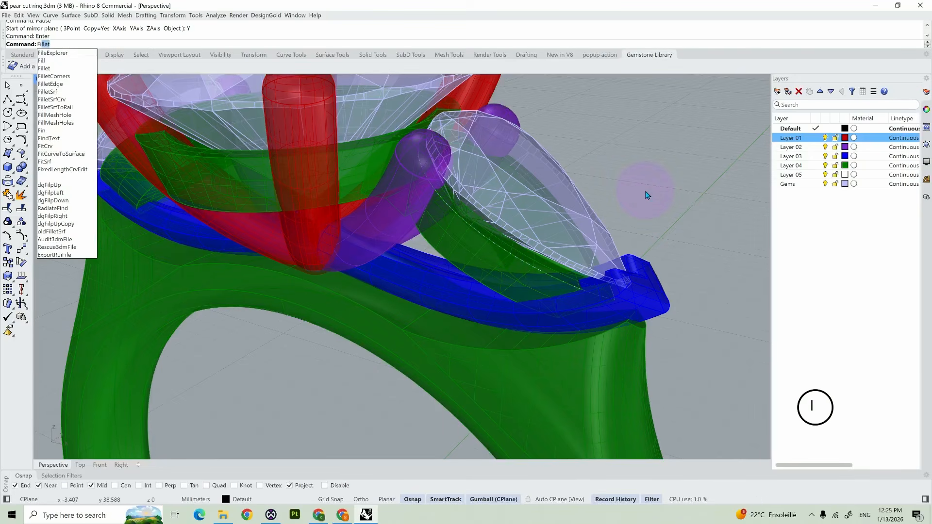
pyautogui.write('llet')
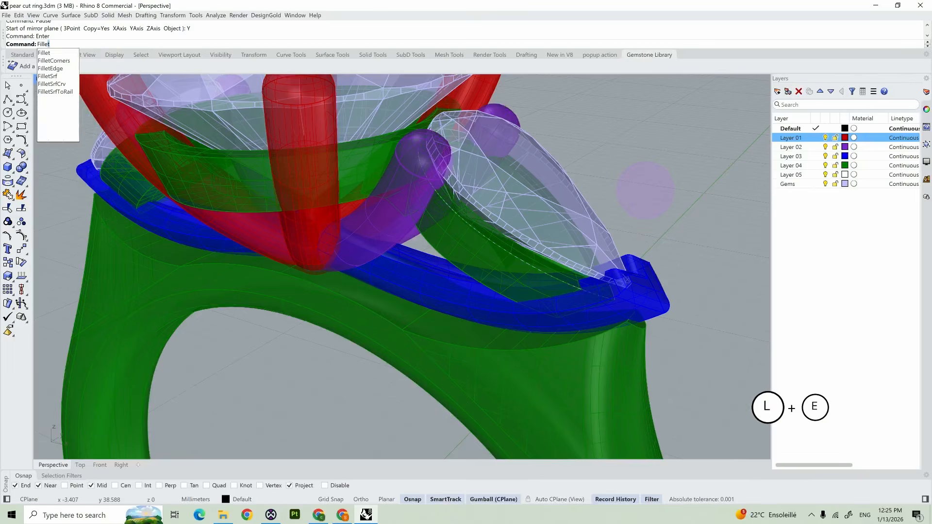
pyautogui.write('Edge')
pyautogui.press('Return')
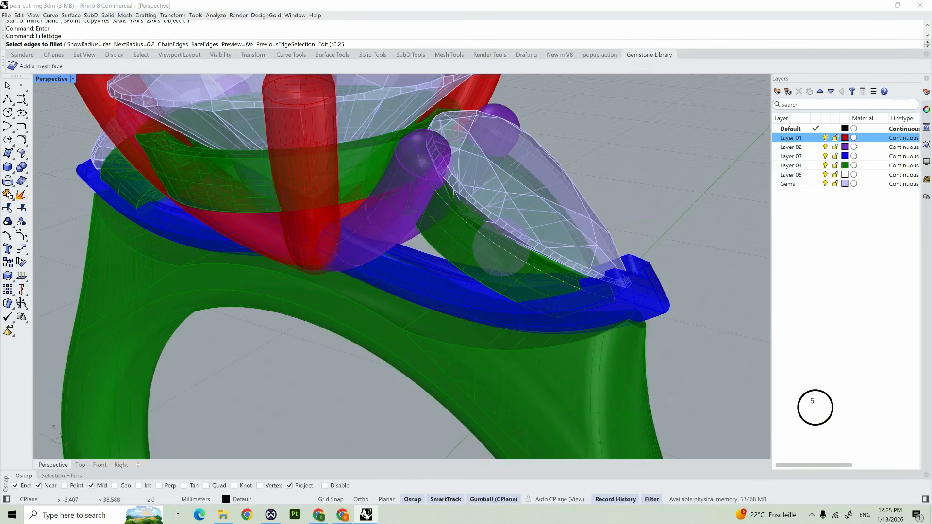
pyautogui.press('Return')
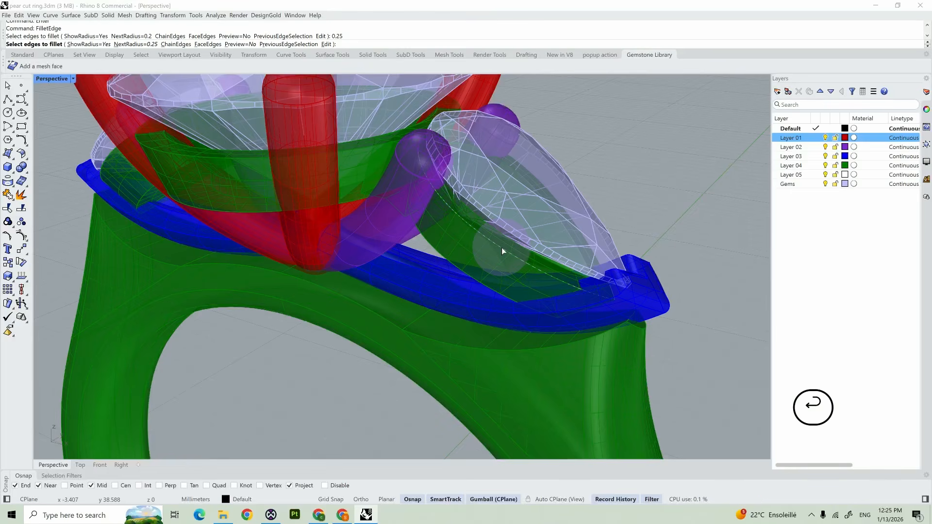
pyautogui.click(501, 248)
pyautogui.scroll(2, 501, 240)
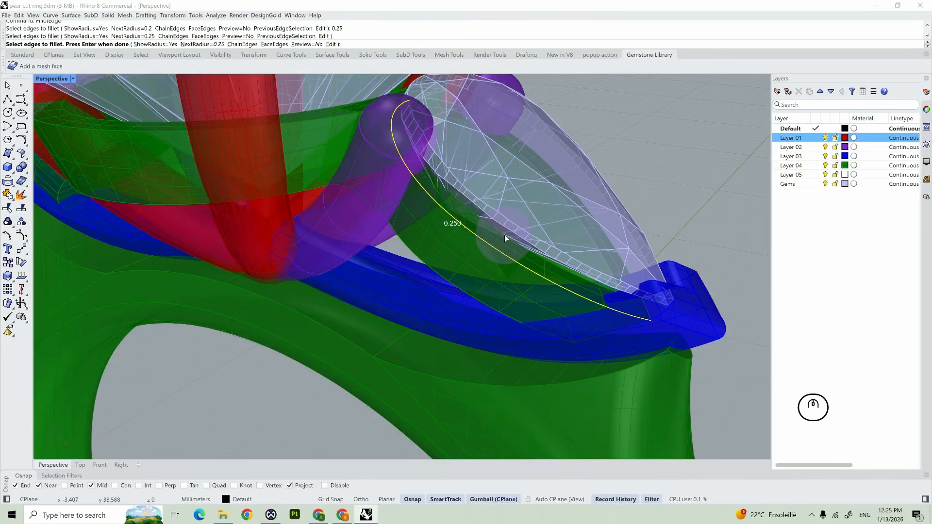
pyautogui.click(453, 287)
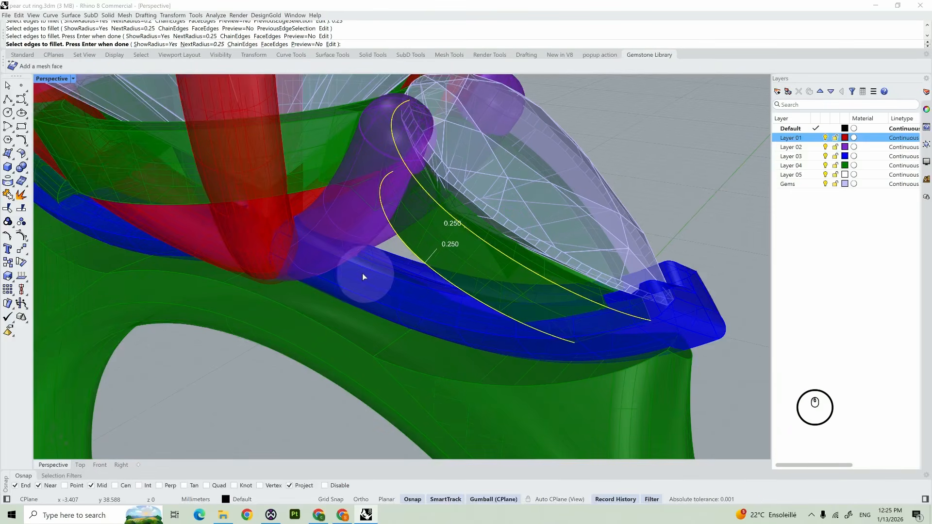
pyautogui.scroll(-2, 340, 252)
pyautogui.click(244, 195)
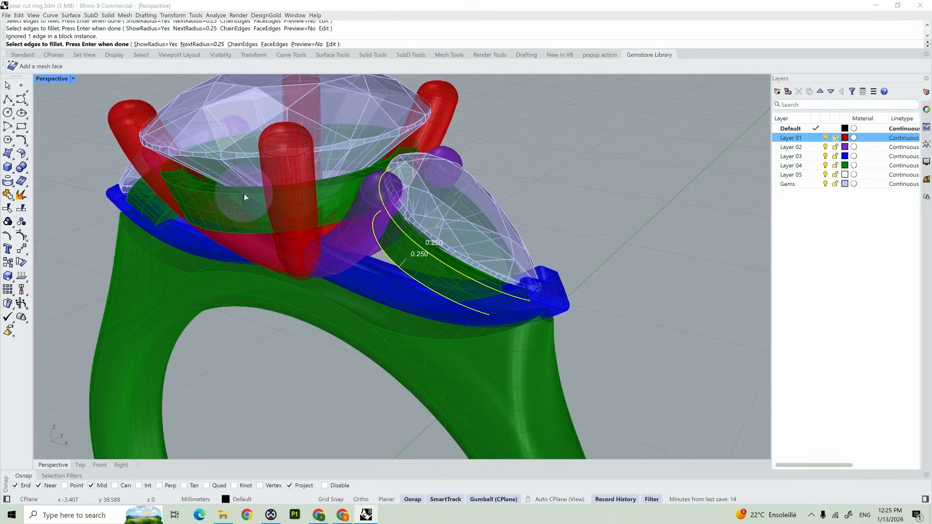
pyautogui.scroll(3, 243, 193)
pyautogui.press('Return')
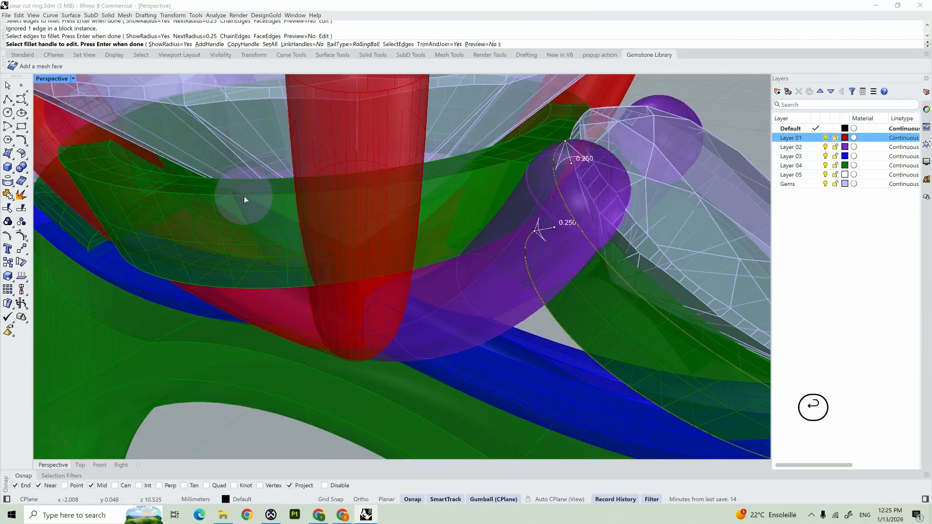
pyautogui.press('Return')
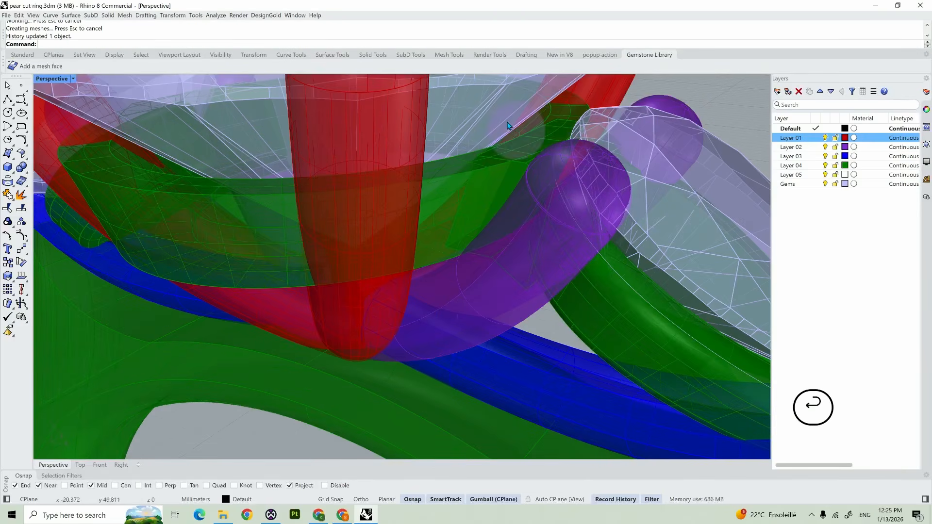
# Round the upper and lower outer edges of the green rail under the centre stone with a 0.25 mm FilletEdge.
pyautogui.scroll(-5, 598, 179)
pyautogui.rightClick(380, 380)
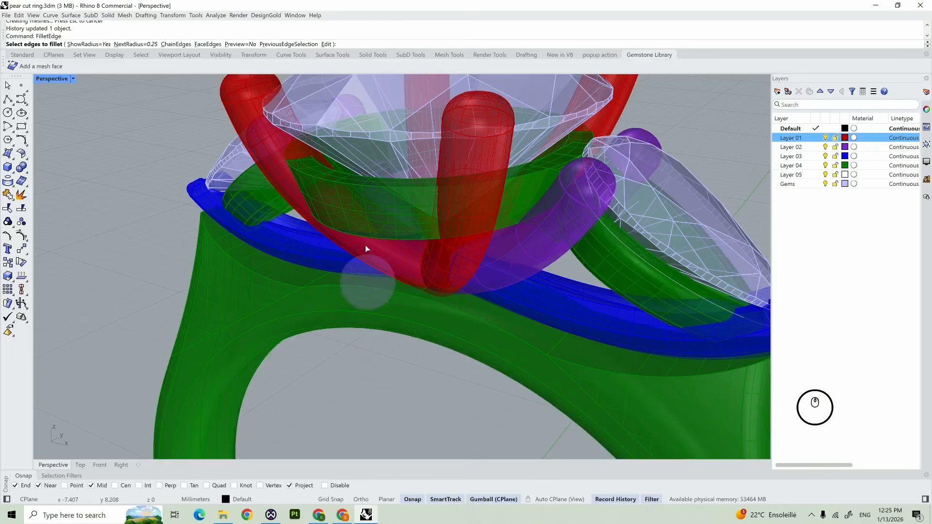
pyautogui.scroll(3, 368, 186)
pyautogui.click(368, 186)
pyautogui.click(376, 256)
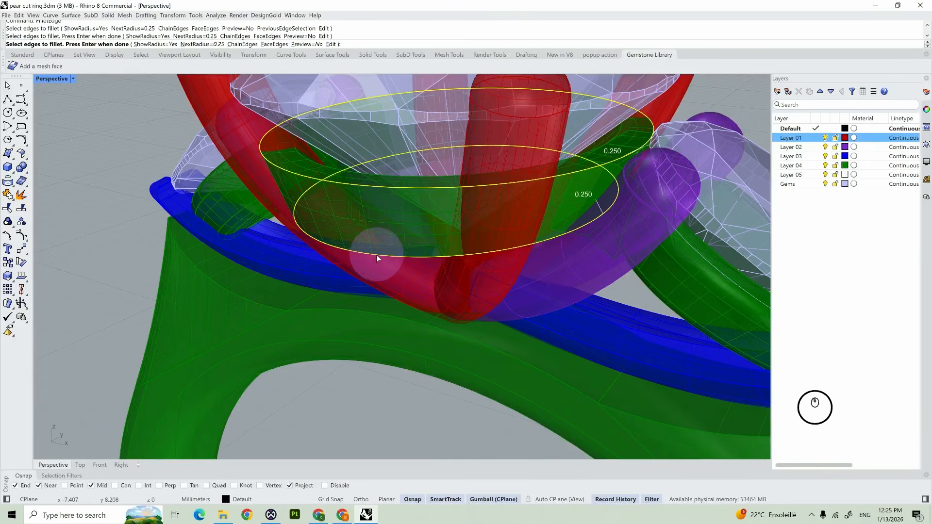
pyautogui.press('Return')
pyautogui.press('Return')
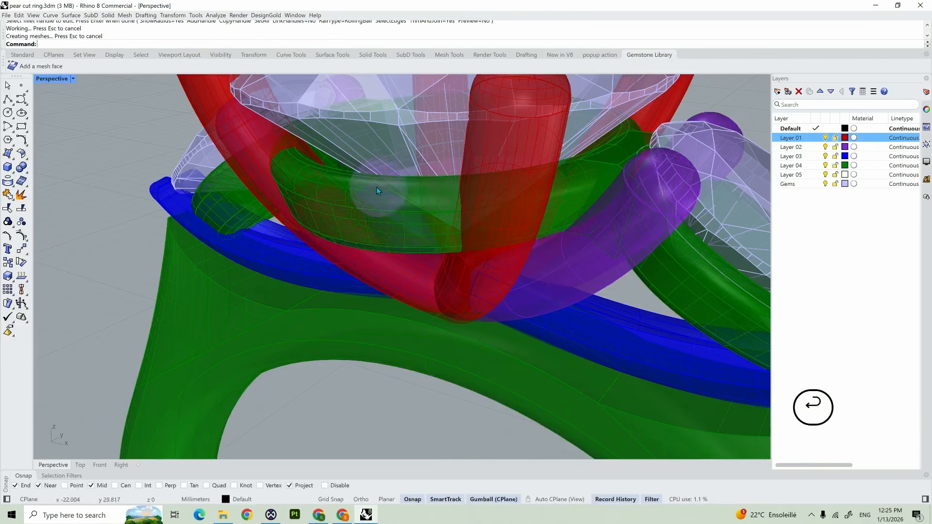
pyautogui.scroll(-2, 271, 225)
pyautogui.scroll(-3, 271, 226)
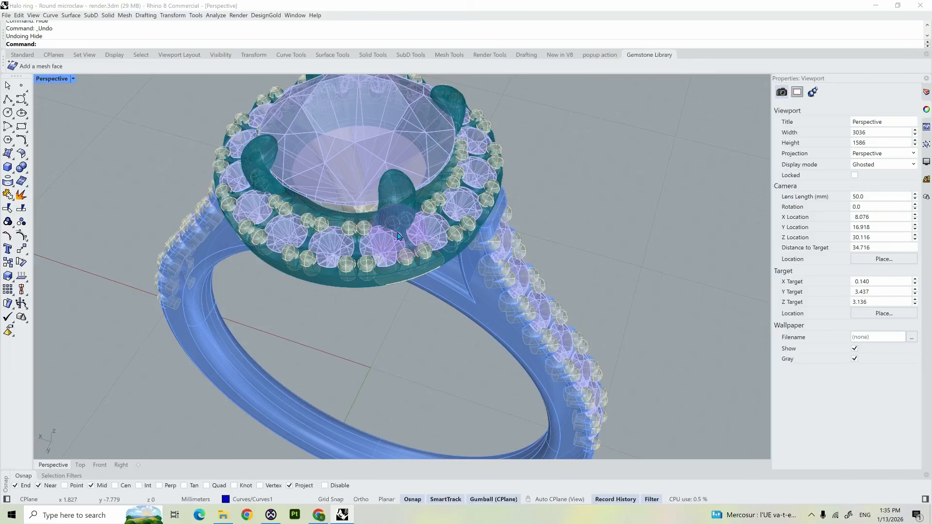
# Hide one small round stone on the halo ring's shank to expose the seat beneath it.
pyautogui.moveTo(635, 307); pyautogui.dragTo(563, 302, button='right')
pyautogui.scroll(6, 489, 292)
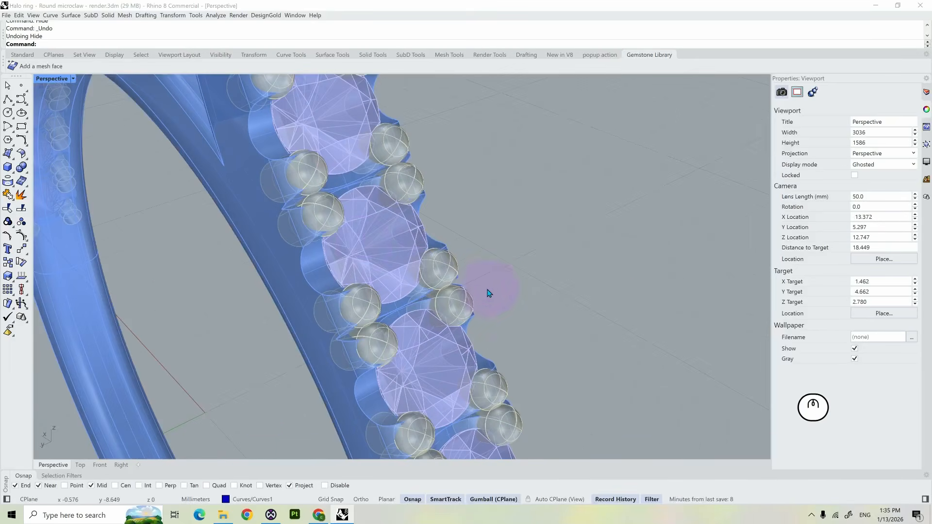
pyautogui.click(371, 250)
pyautogui.click(381, 266)
pyautogui.write('h')
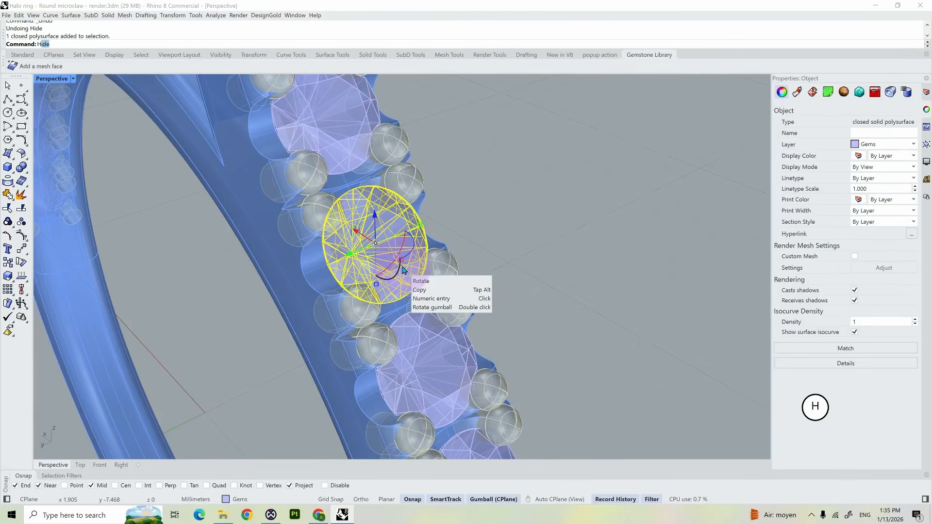
pyautogui.write('ide')
pyautogui.press('Return')
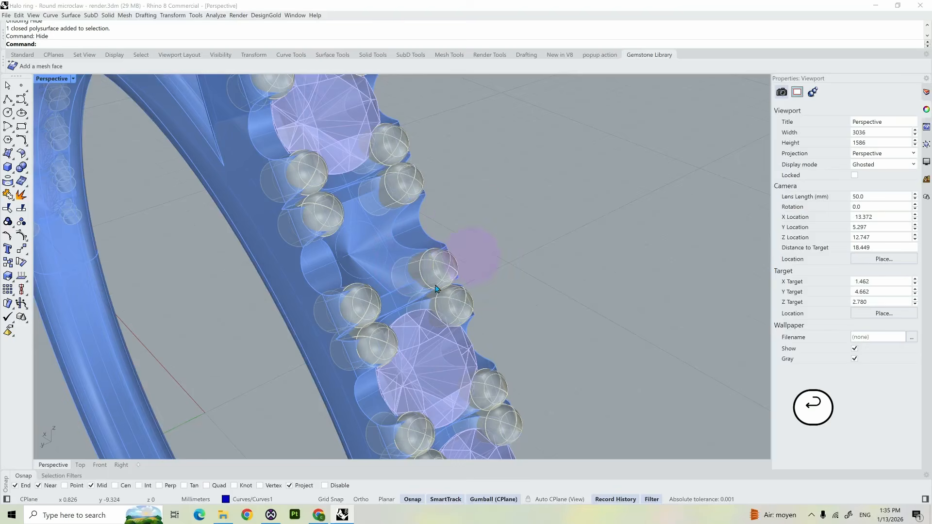
pyautogui.click(382, 246)
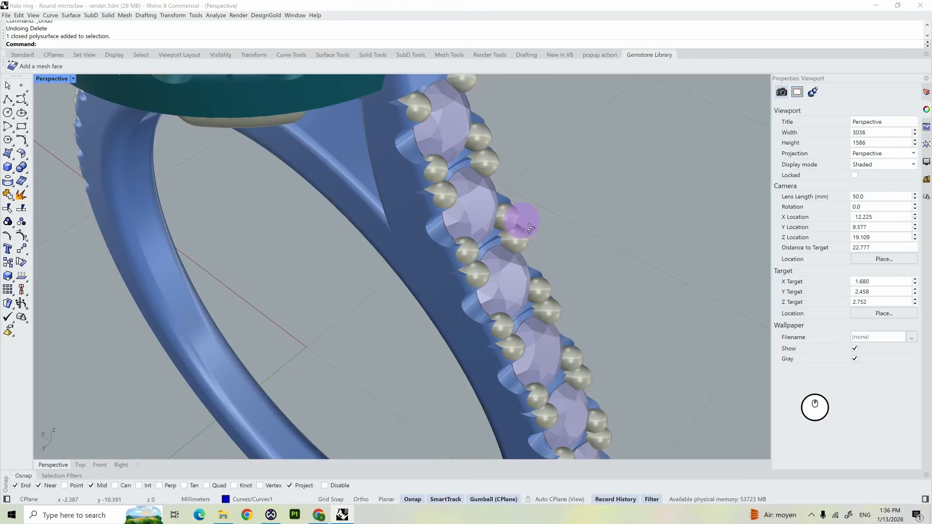
# Delete the table facet of one small round stone on the halo ring's shank and look inside the stone.
pyautogui.scroll(4, 516, 210)
pyautogui.moveTo(515, 210); pyautogui.dragTo(471, 176, button='right')
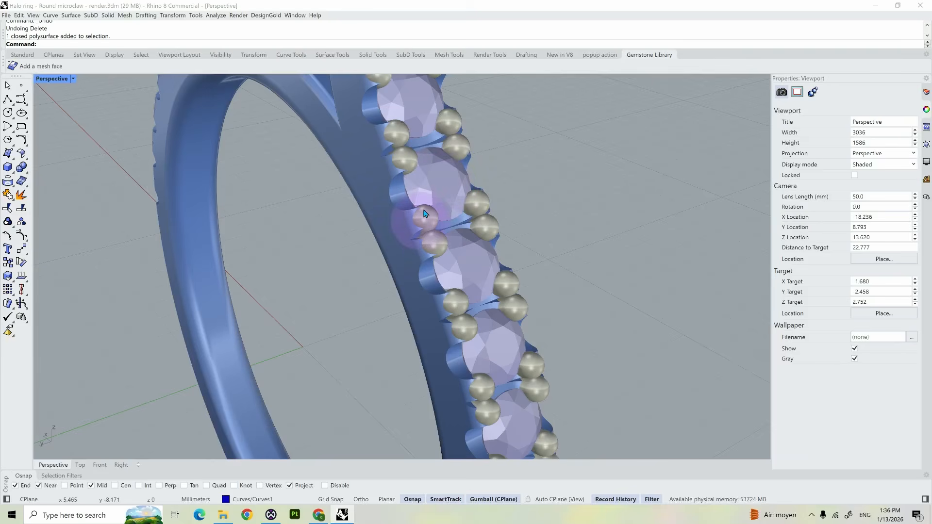
pyautogui.keyDown('ctrl'); pyautogui.keyDown('shift'); pyautogui.click(443, 183); pyautogui.keyUp('shift'); pyautogui.keyUp('ctrl')
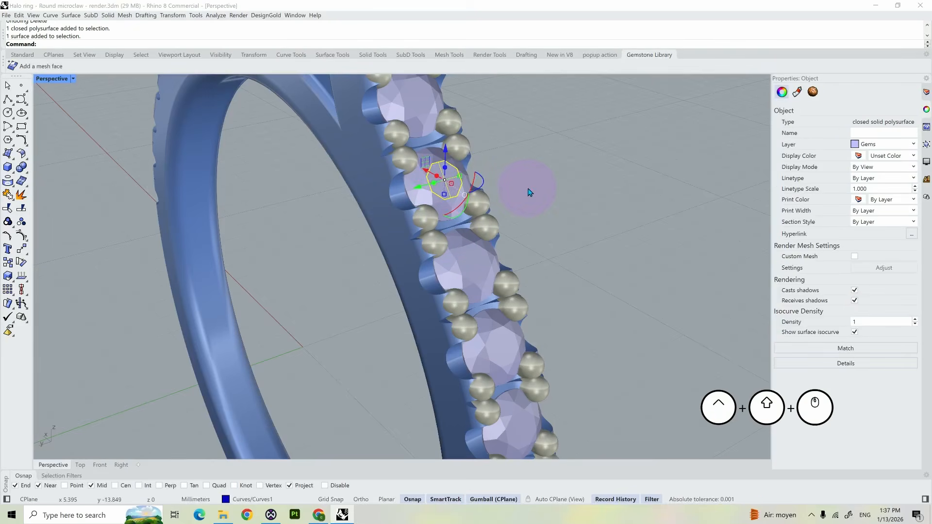
pyautogui.press('Delete')
pyautogui.scroll(2, 528, 188)
pyautogui.scroll(4, 438, 188)
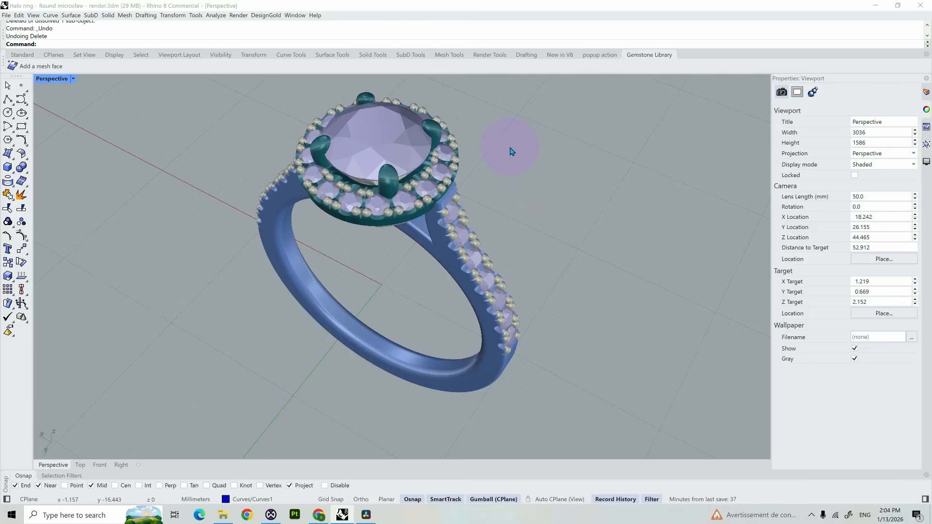
# Show the list of saved Named Views beside the halo ring model.
pyautogui.moveTo(509, 148); pyautogui.dragTo(475, 258, button='right')
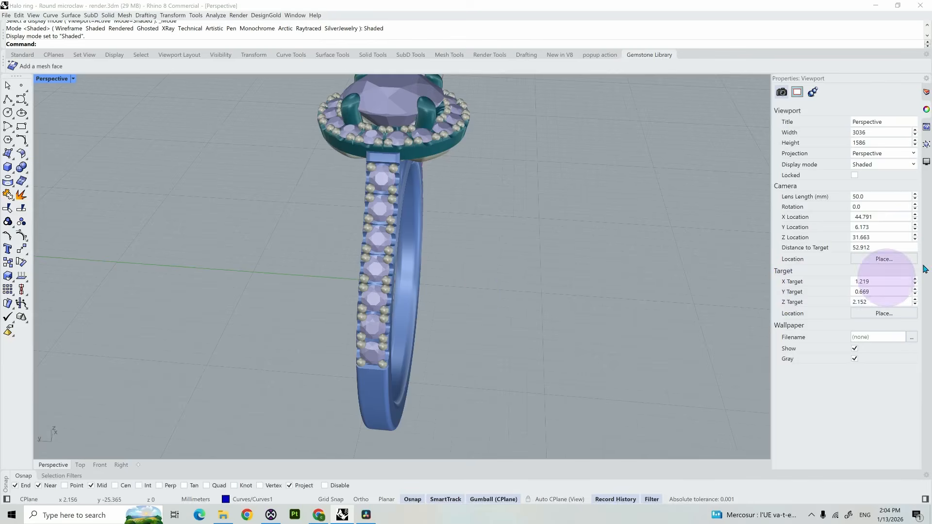
pyautogui.rightClick(927, 208)
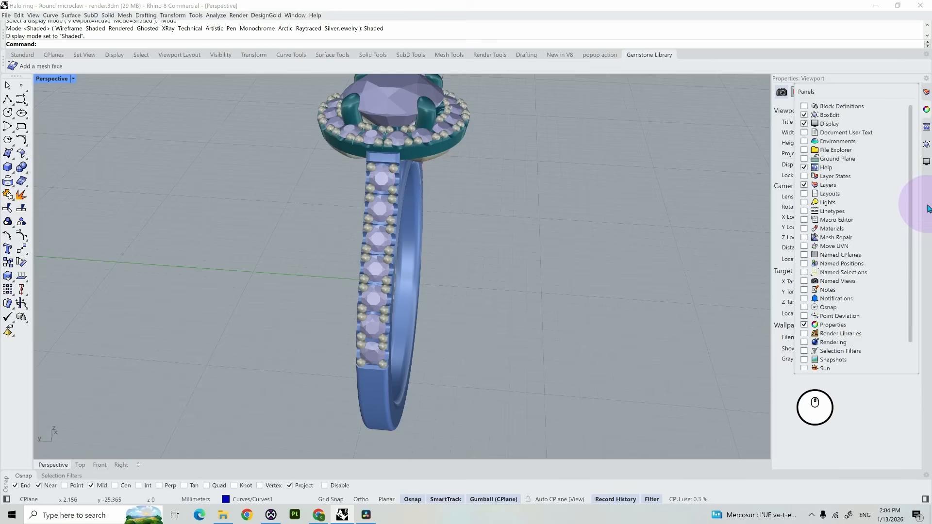
pyautogui.click(804, 282)
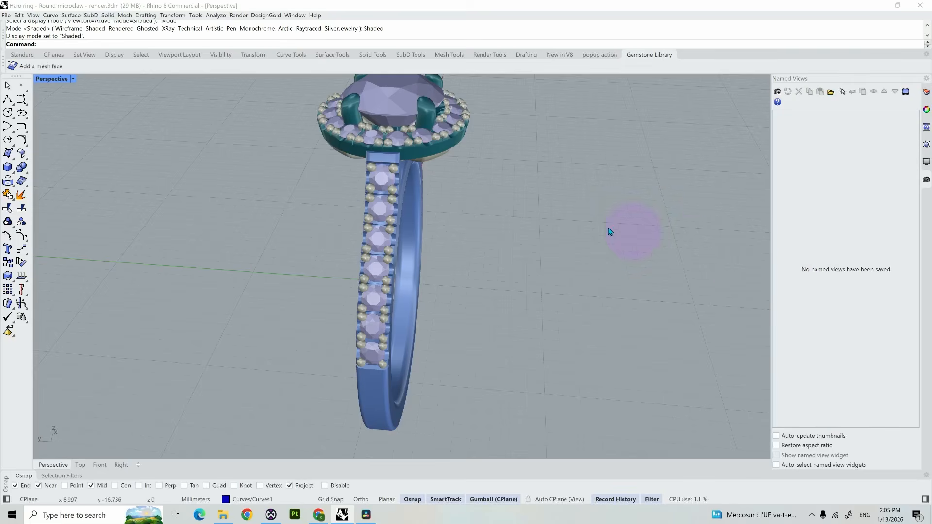
# Frame the whole halo ring from above at a three-quarter angle and save the view as image1.
pyautogui.moveTo(610, 231); pyautogui.dragTo(581, 229, button='right')
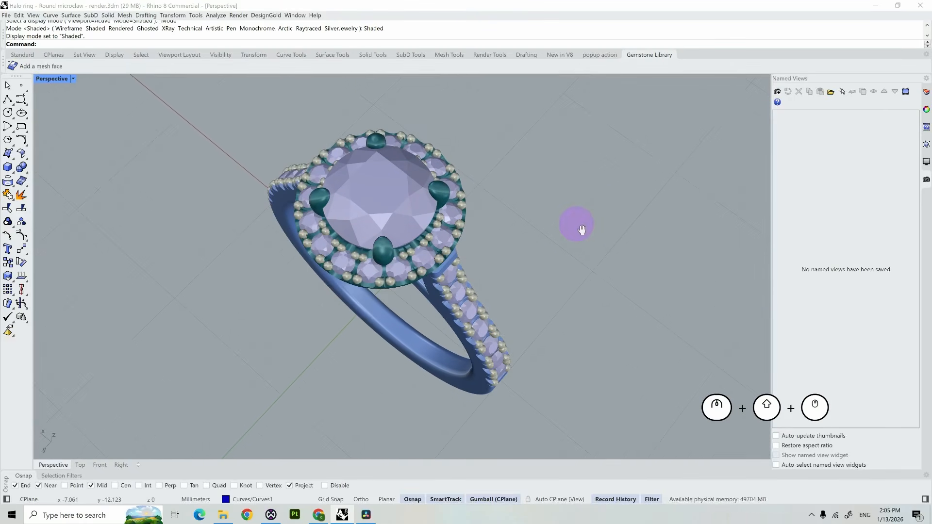
pyautogui.hotkey('alt', 'Tab')
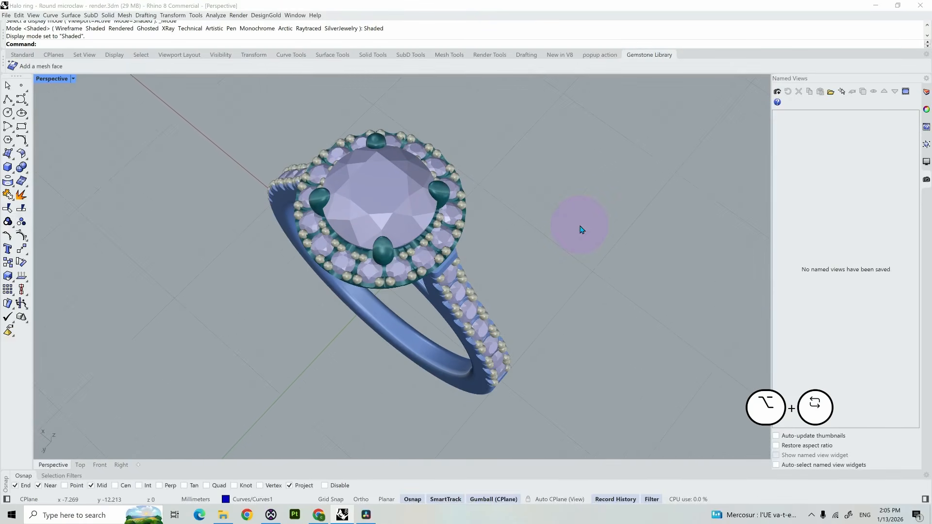
pyautogui.click(777, 94)
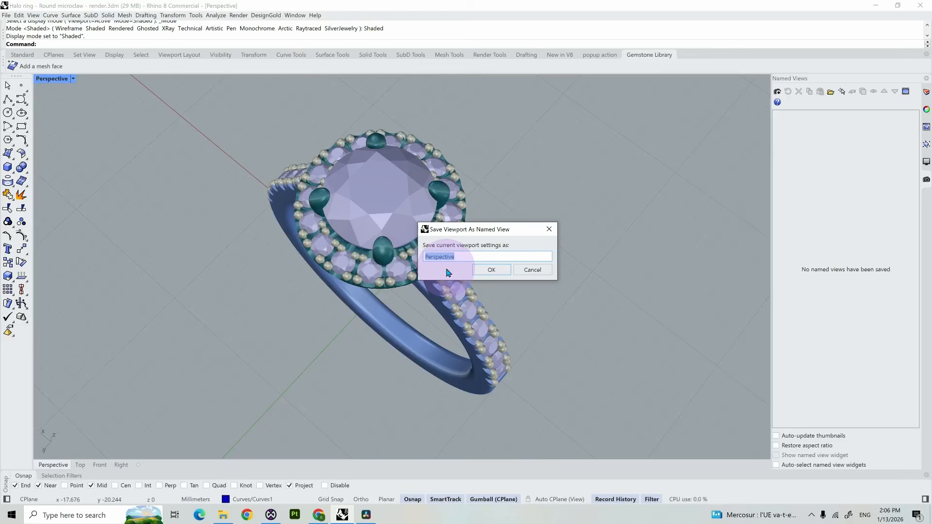
pyautogui.write('image1')
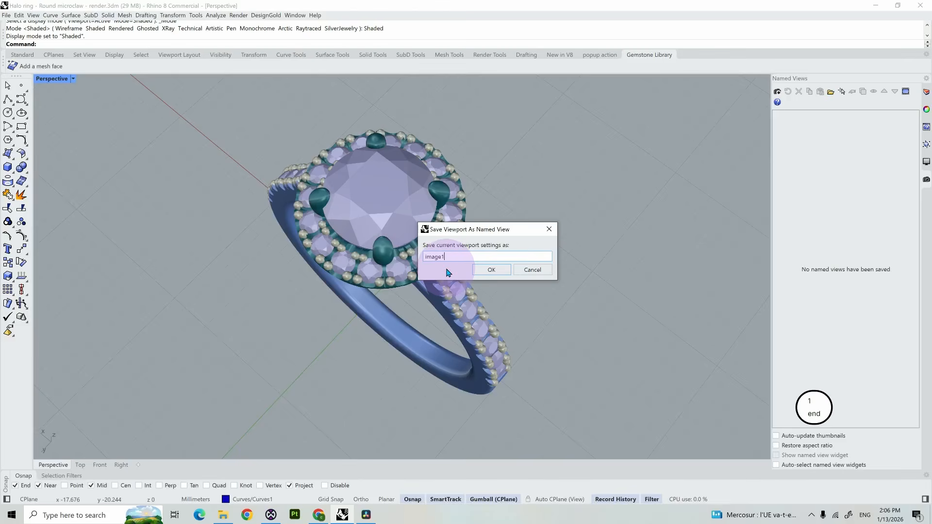
pyautogui.press('Return')
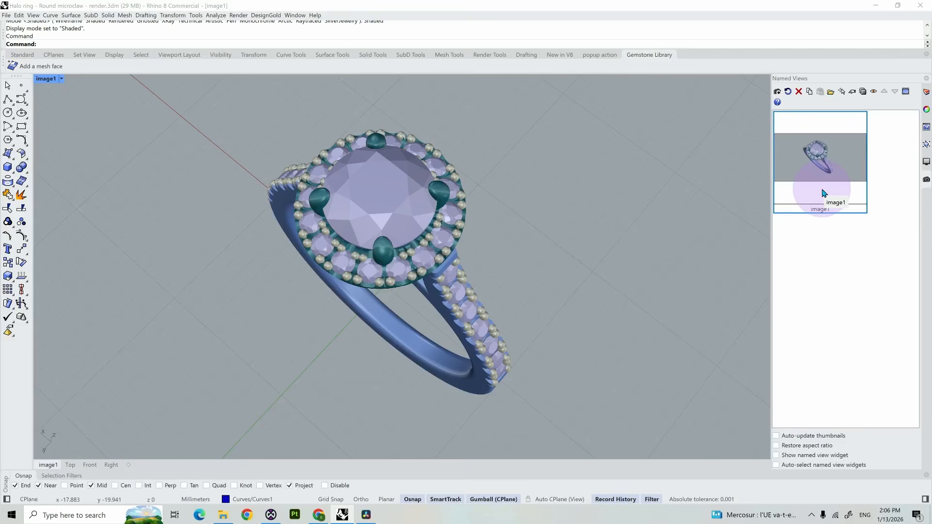
# Orbit and zoom the halo ring away from its saved framing, and restore the named view image1.
pyautogui.moveTo(648, 287); pyautogui.dragTo(560, 295, button='right')
pyautogui.scroll(5, 474, 255)
pyautogui.moveTo(474, 256); pyautogui.dragTo(435, 225, button='right')
pyautogui.keyDown('shift'); pyautogui.moveTo(438, 229); pyautogui.dragTo(469, 264, button='right'); pyautogui.keyUp('shift')
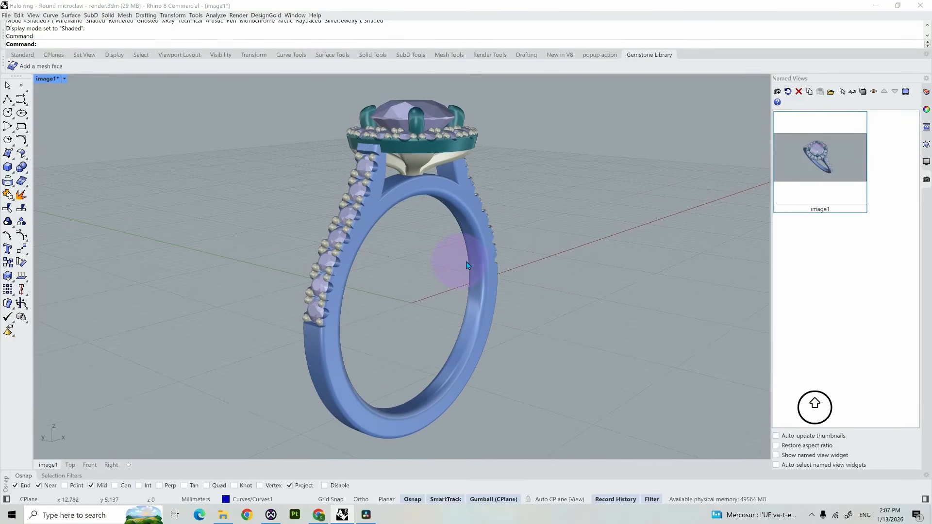
pyautogui.doubleClick(820, 164)
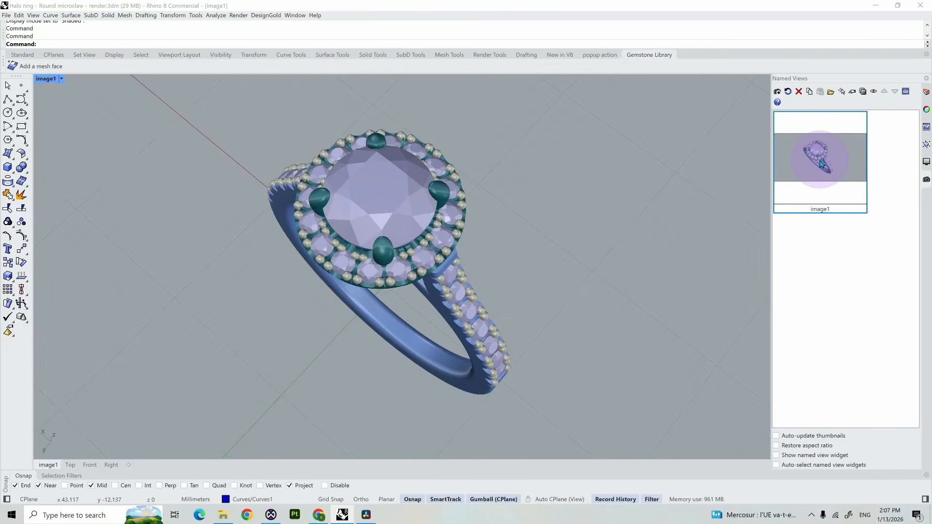
# Frame the upright halo ring at a raised three-quarter angle showing the pavé shank, and save the view as image2.
pyautogui.moveTo(682, 163); pyautogui.dragTo(580, 215, button='right')
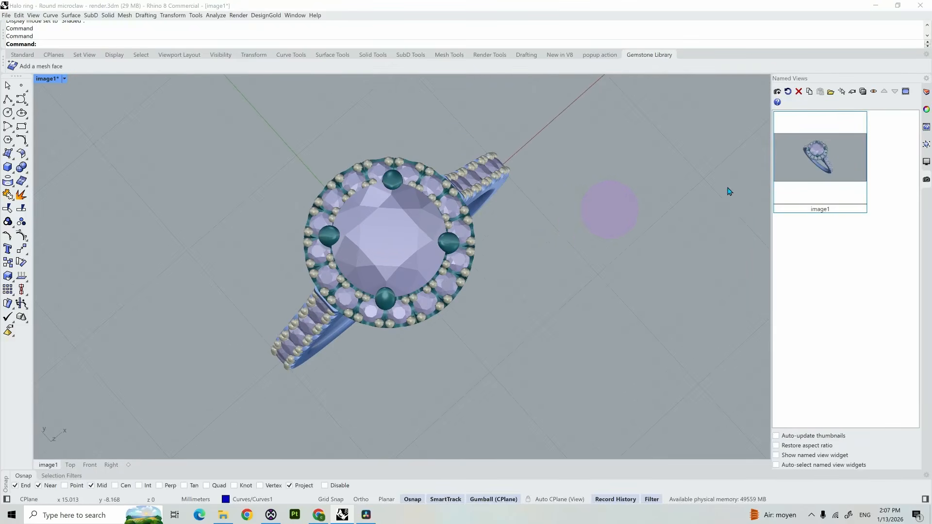
pyautogui.moveTo(626, 254); pyautogui.dragTo(557, 225, button='right')
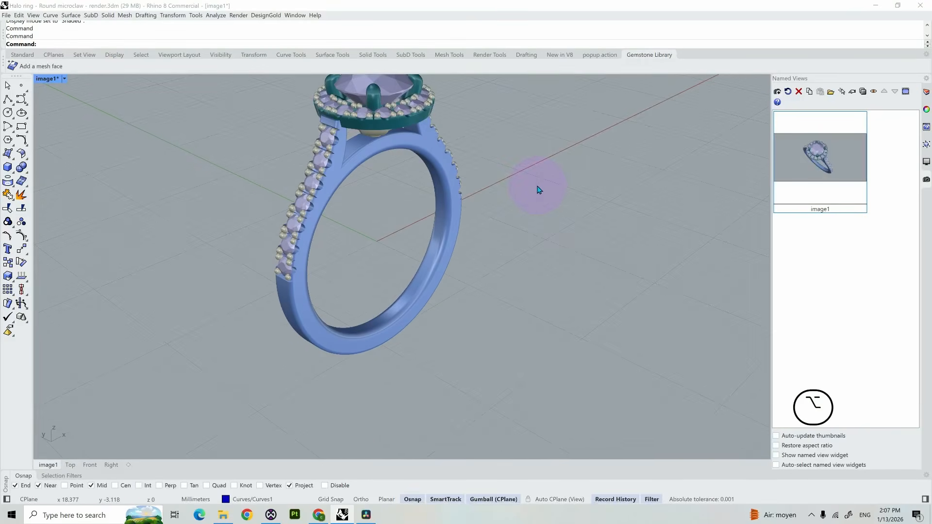
pyautogui.keyDown('shift'); pyautogui.moveTo(539, 190); pyautogui.dragTo(630, 240, button='right'); pyautogui.keyUp('shift')
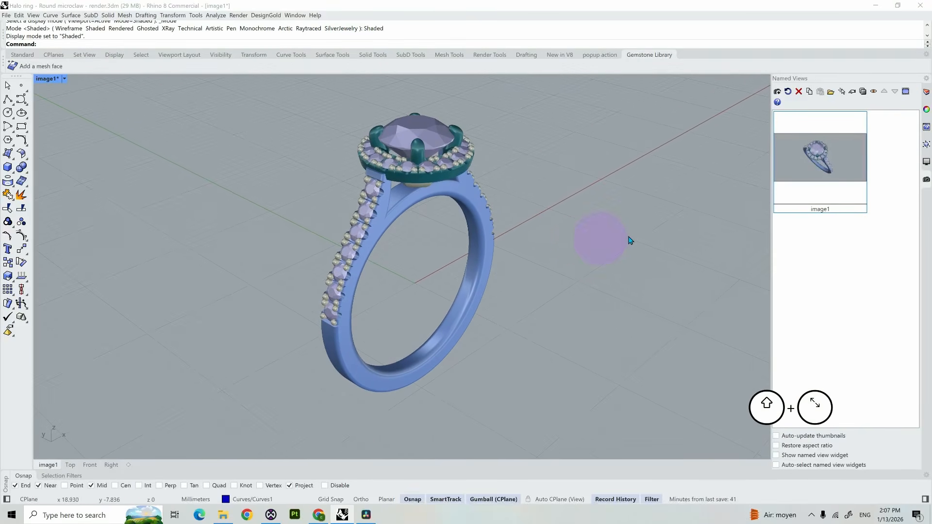
pyautogui.click(777, 92)
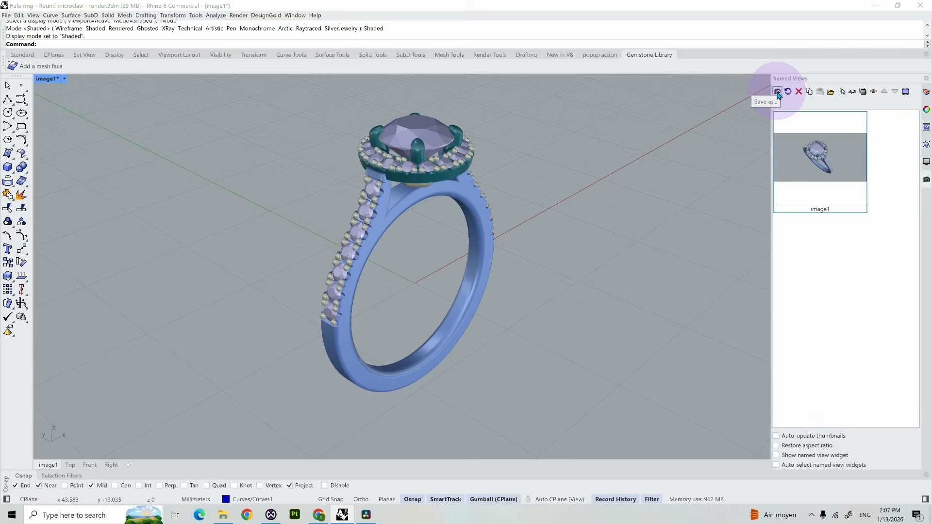
pyautogui.press('End')
pyautogui.press('BackSpace')
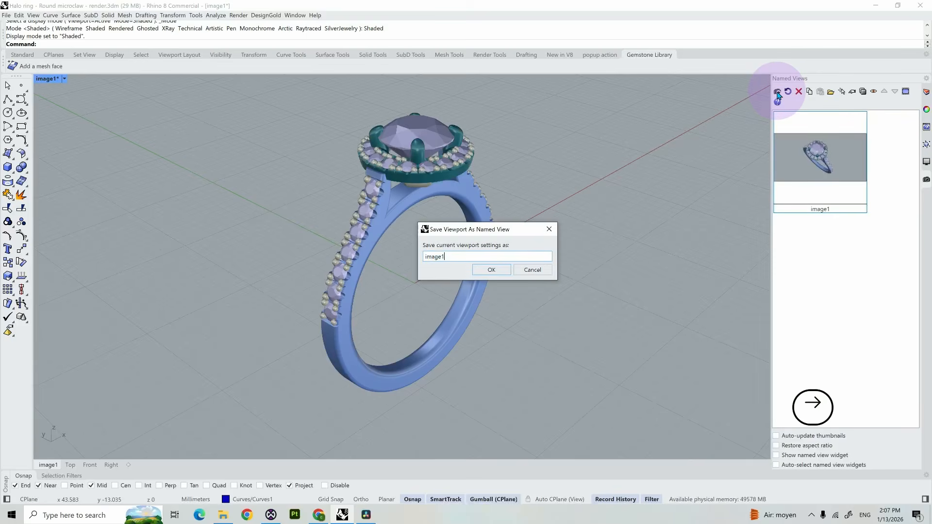
pyautogui.write('2')
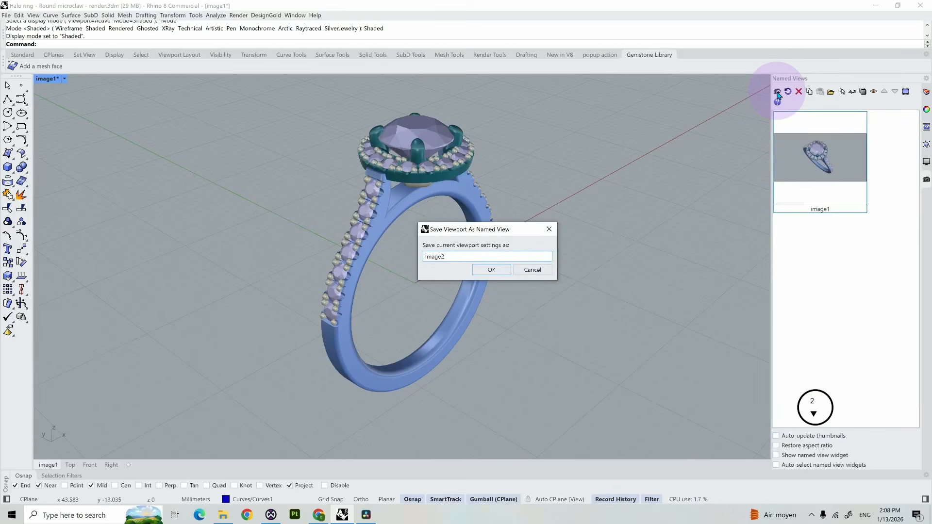
pyautogui.click(491, 270)
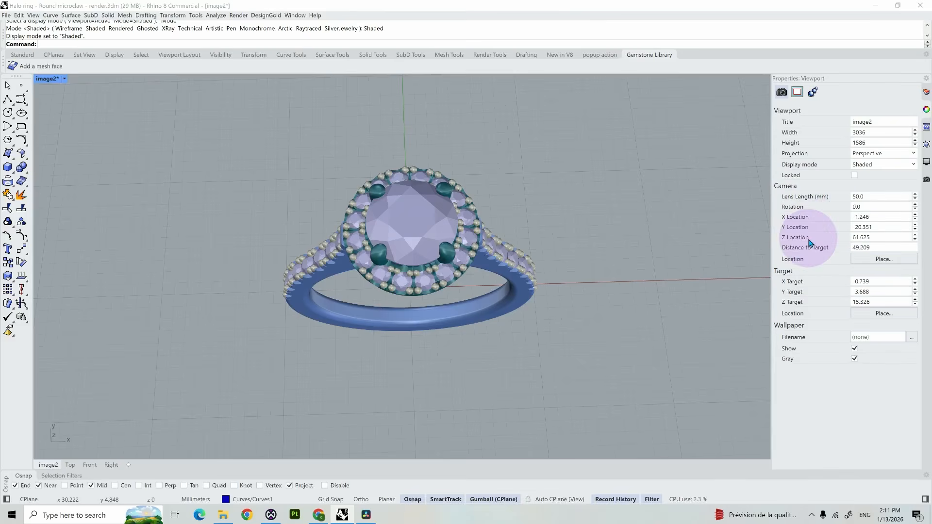
# Set the viewport camera's X Location and Y Location to 0.
pyautogui.click(874, 216)
pyautogui.write('0')
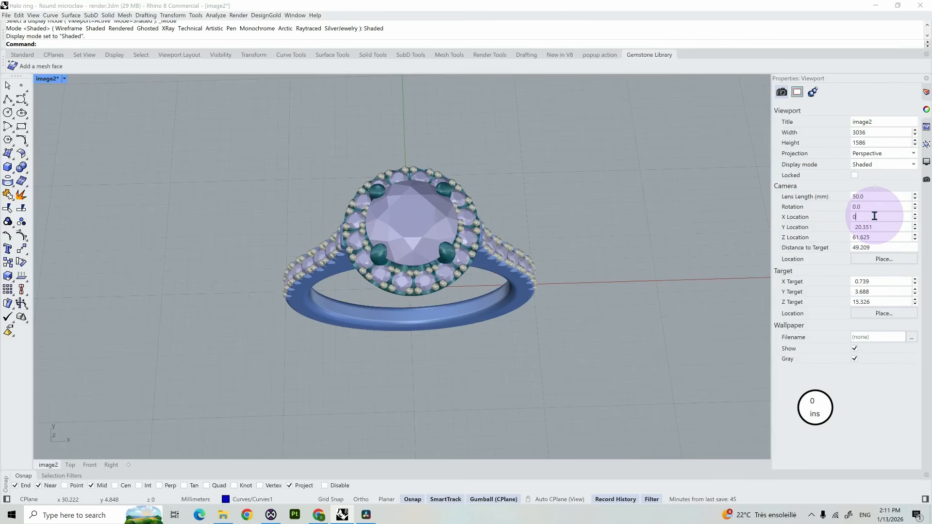
pyautogui.press('Return')
pyautogui.click(875, 224)
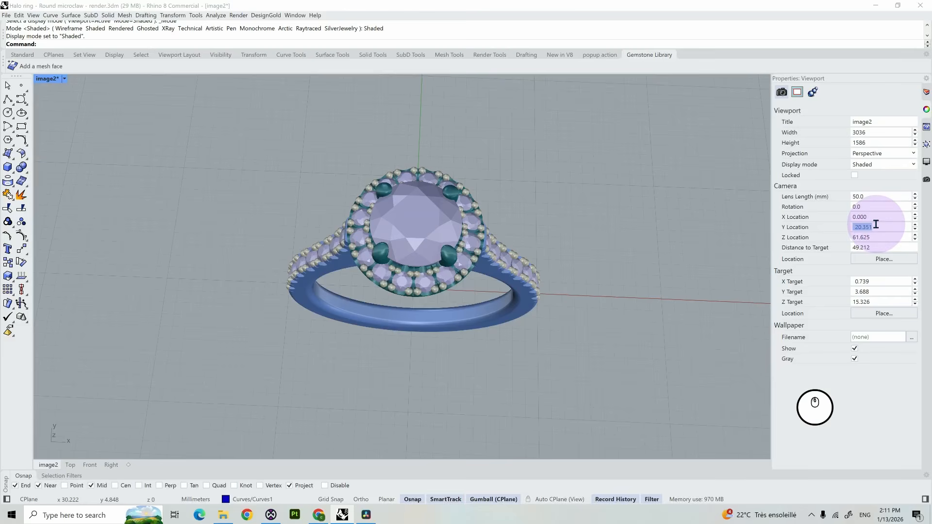
pyautogui.write('0')
pyautogui.press('Return')
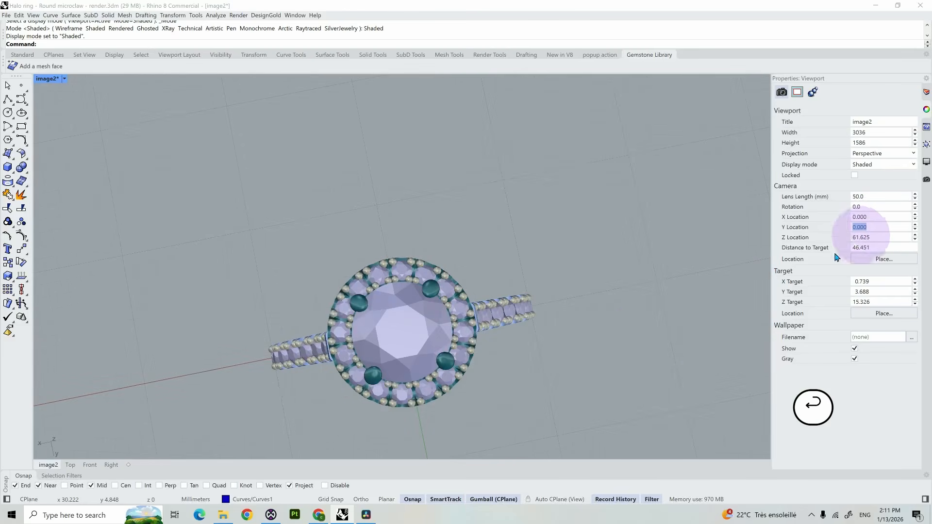
# Centre the ring in the viewport and set the camera's Z Location to 50.
pyautogui.keyDown('shift'); pyautogui.moveTo(620, 327); pyautogui.dragTo(635, 256, button='right'); pyautogui.keyUp('shift')
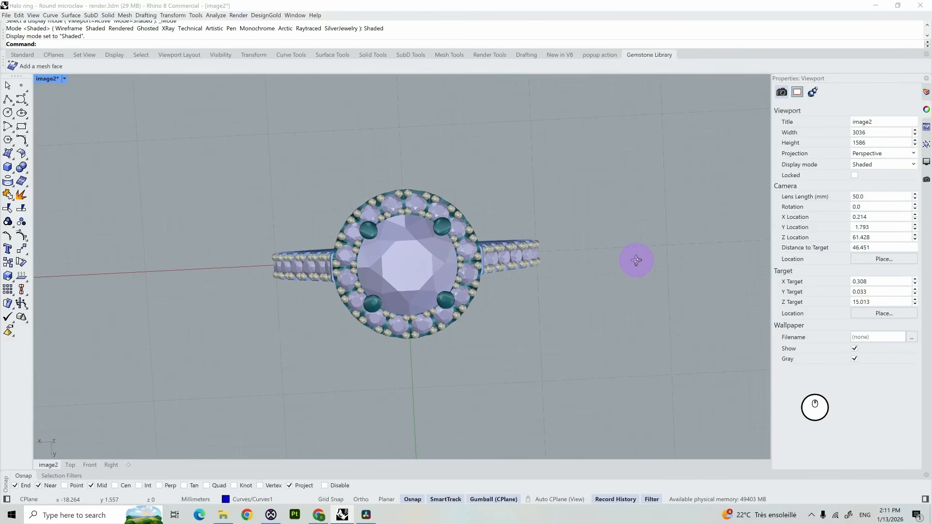
pyautogui.click(869, 237)
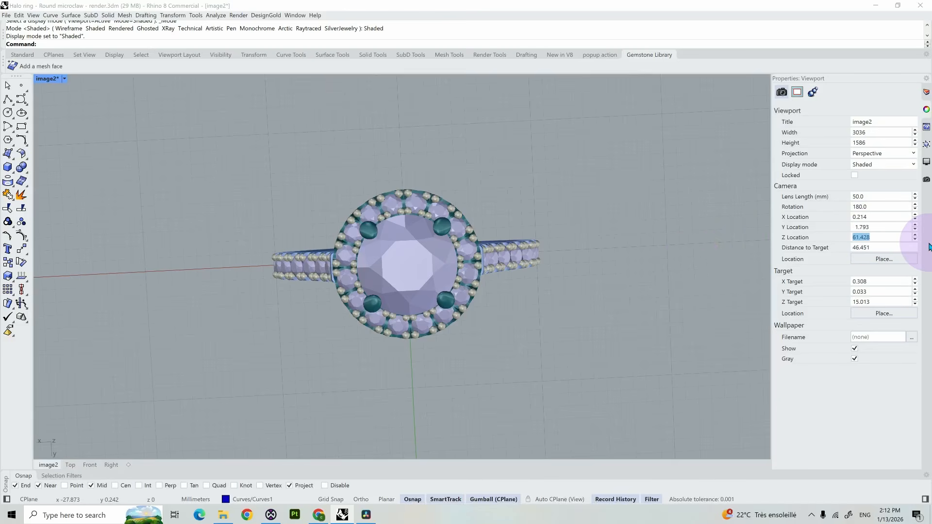
pyautogui.write('50')
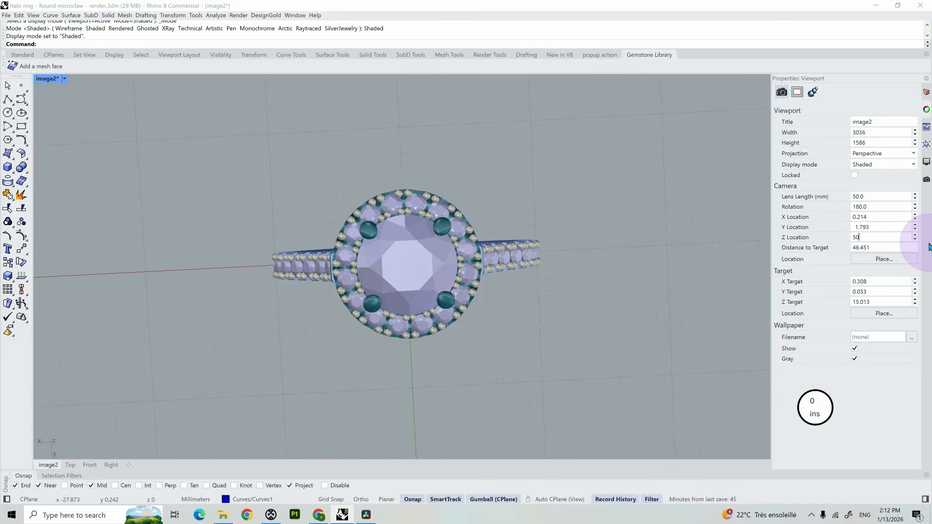
pyautogui.press('Return')
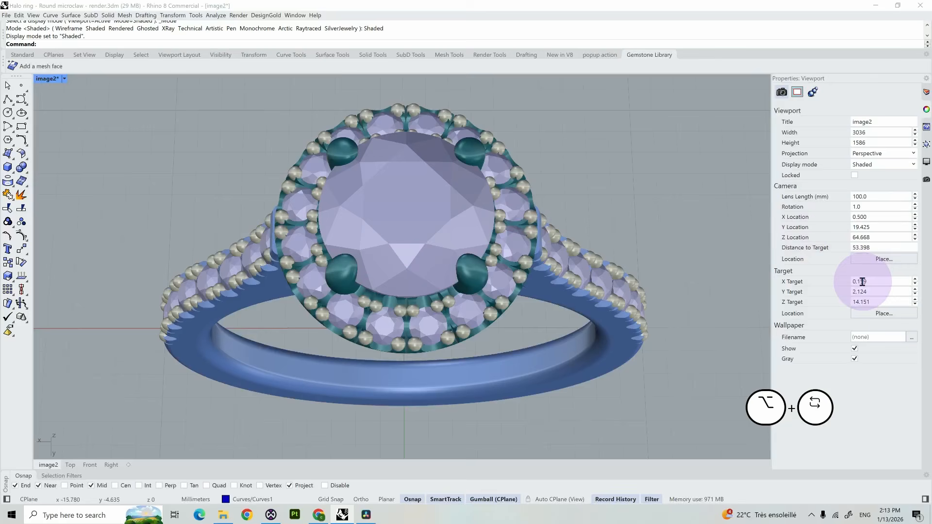
# Set the camera's X Target and Y Target to 0.
pyautogui.doubleClick(863, 281)
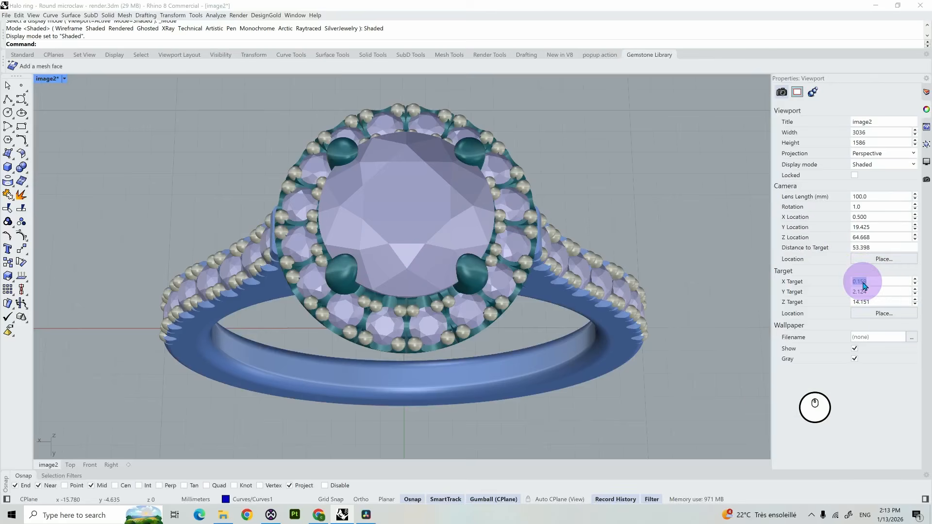
pyautogui.write('0')
pyautogui.press('Return')
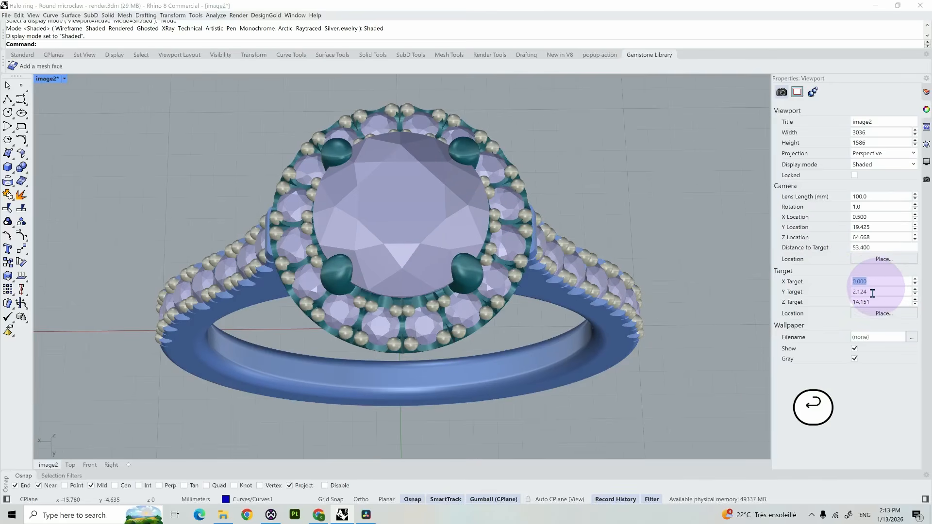
pyautogui.doubleClick(872, 292)
pyautogui.write('0')
pyautogui.press('Return')
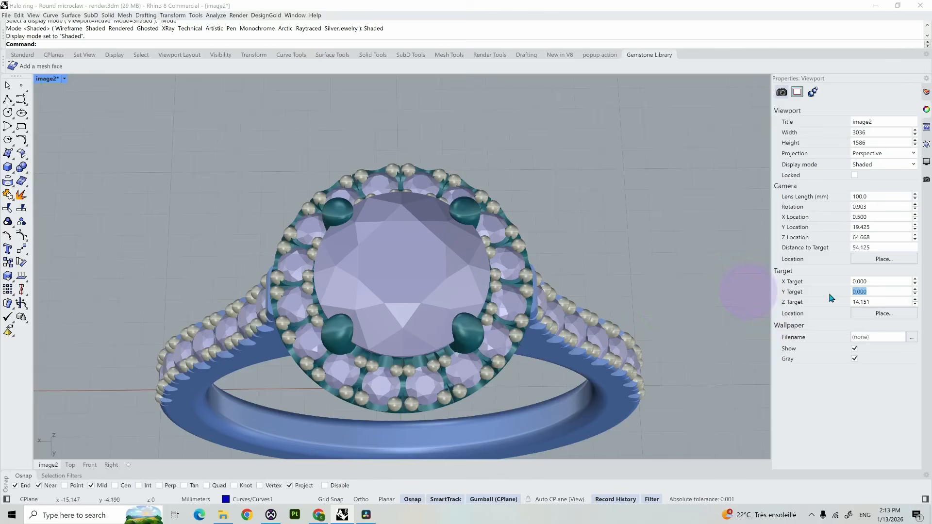
# Set the camera's Y Target to -3 and its Z Target to 0.
pyautogui.write('3')
pyautogui.press('Tab')
pyautogui.write('0')
pyautogui.press('Return')
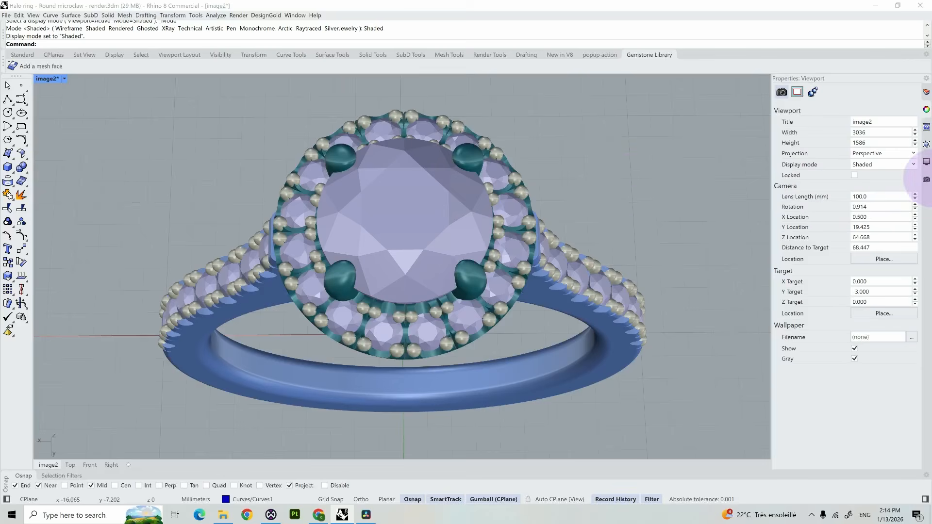
# Save the enlarged front view of the halo ring as a named view called close up.
pyautogui.click(926, 179)
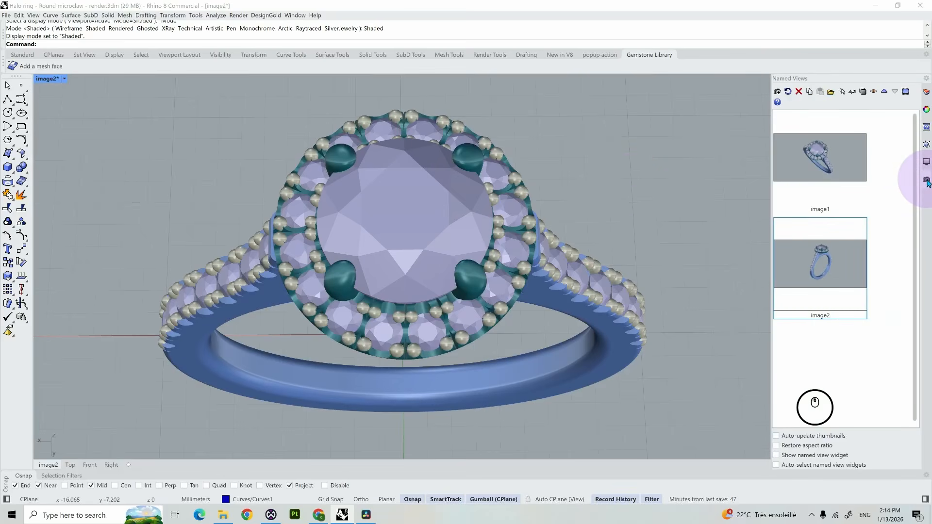
pyautogui.click(777, 92)
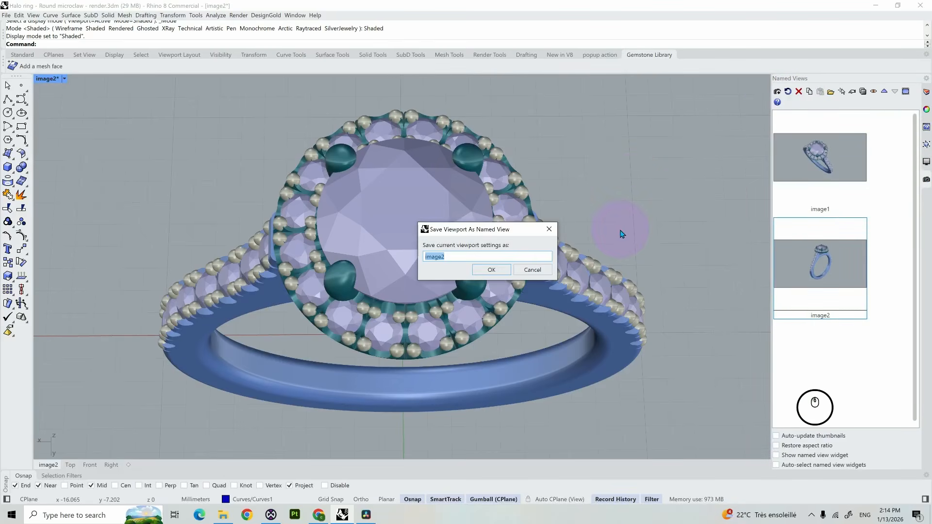
pyautogui.write('close up')
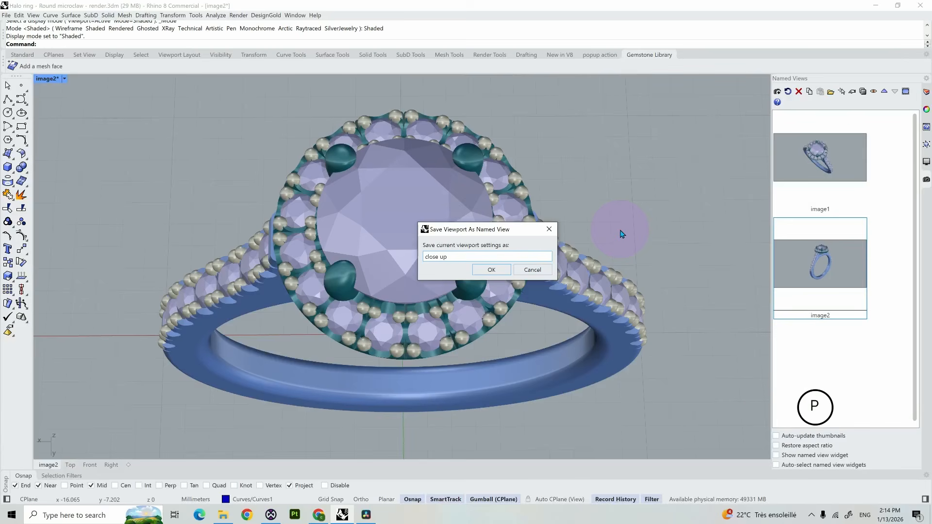
pyautogui.press('Return')
pyautogui.scroll(-1, 790, 197)
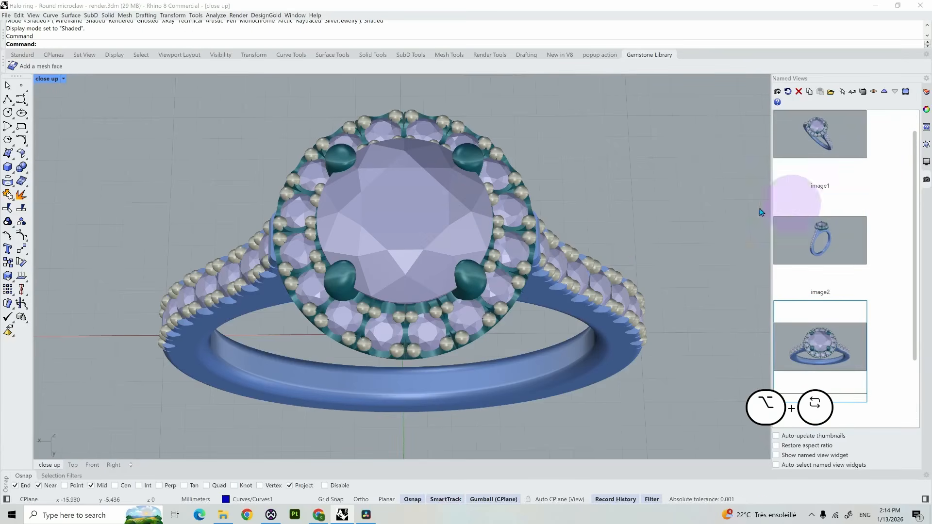
# Set the camera lens length of the close up viewport to 8 mm.
pyautogui.click(926, 110)
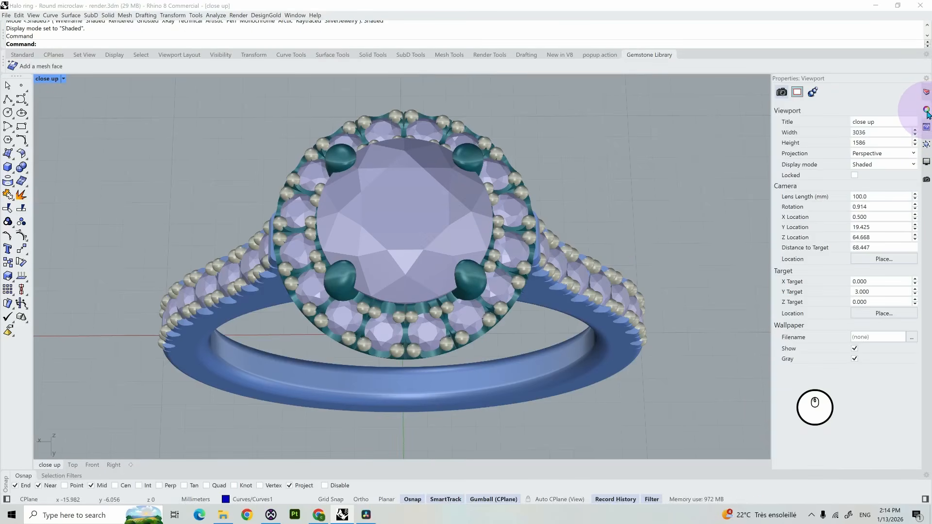
pyautogui.doubleClick(861, 198)
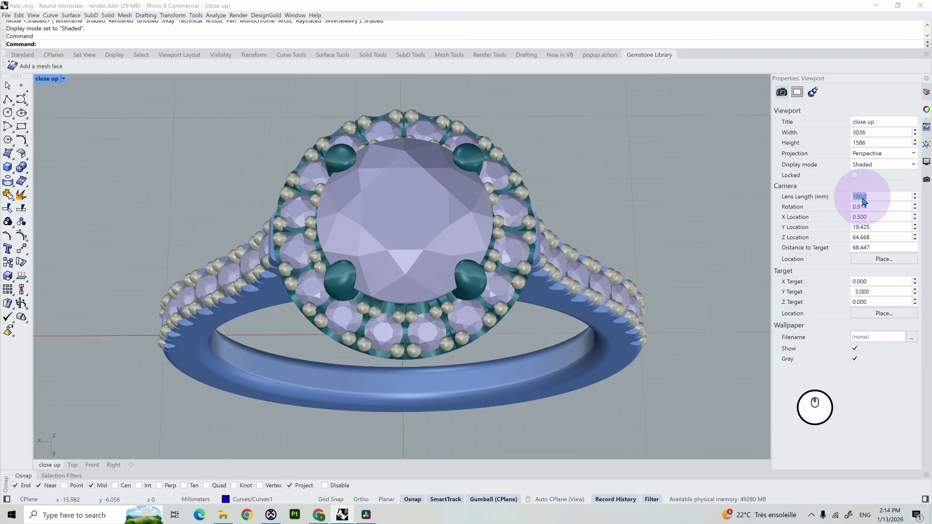
pyautogui.write('8')
pyautogui.press('Return')
# Examine the wide-angle distortion of the halo ring from near and far, viewing its shank, head and underside.
pyautogui.scroll(5, 394, 269)
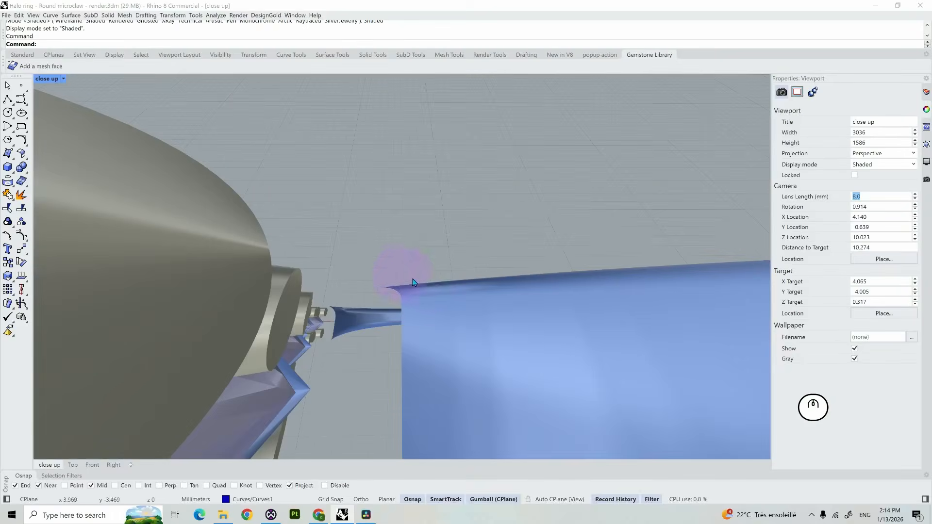
pyautogui.scroll(-1, 593, 349)
pyautogui.moveTo(593, 349); pyautogui.dragTo(555, 296, button='right')
pyautogui.moveTo(555, 295); pyautogui.dragTo(531, 245, button='right')
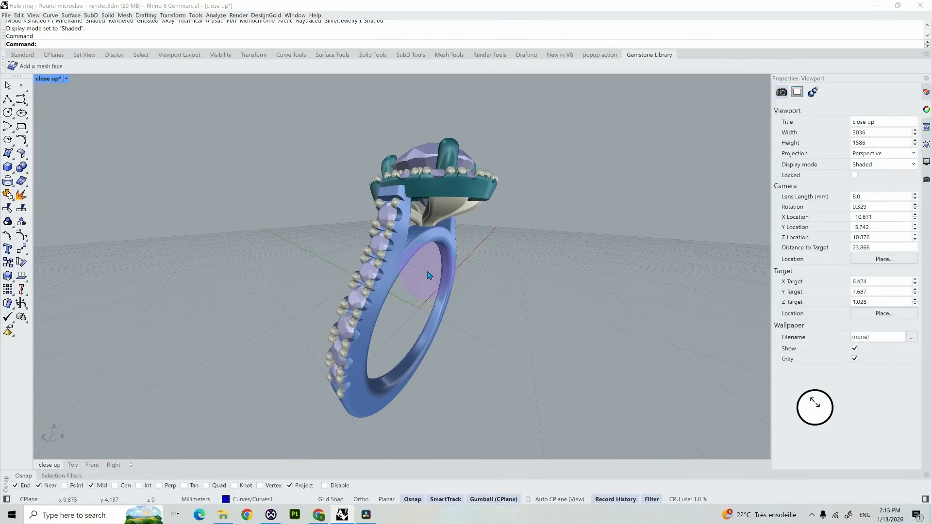
pyautogui.moveTo(428, 275); pyautogui.dragTo(433, 302, button='right')
pyautogui.scroll(3, 434, 302)
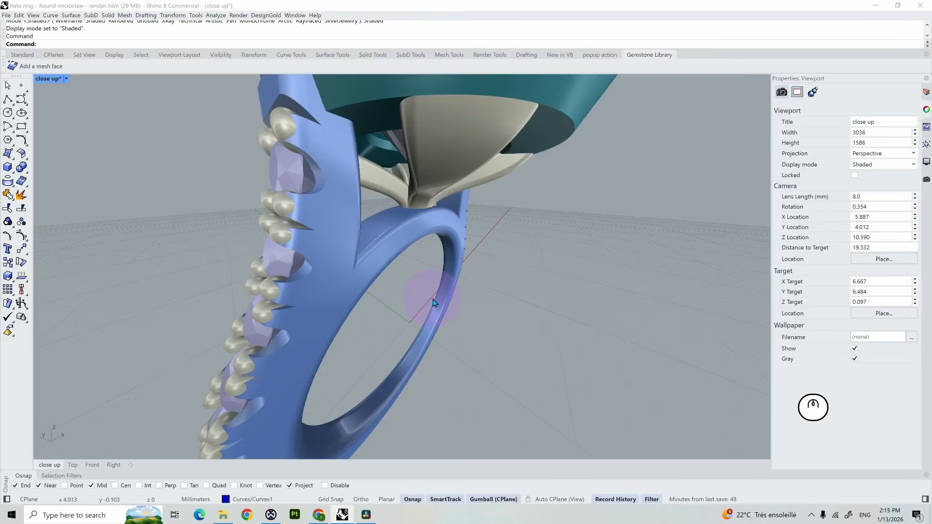
pyautogui.scroll(-3, 434, 302)
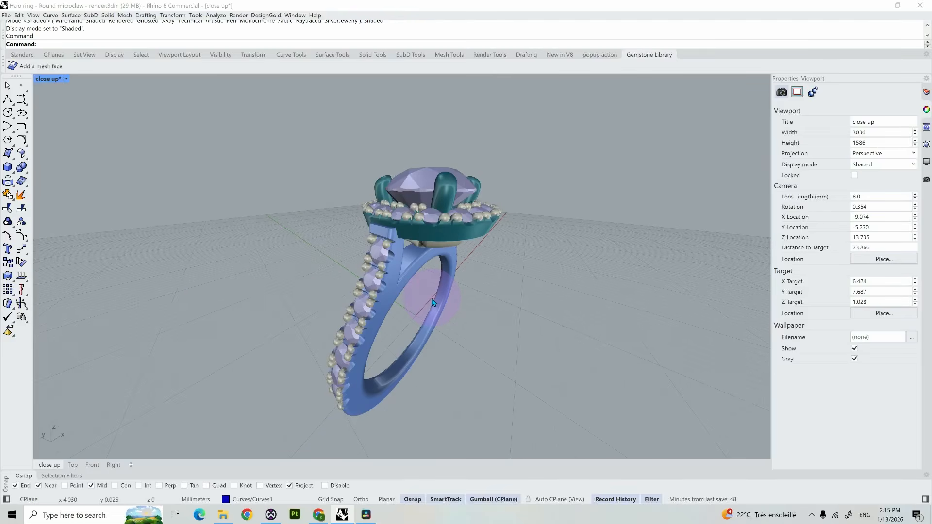
pyautogui.moveTo(432, 300); pyautogui.dragTo(549, 290, button='right')
pyautogui.scroll(2, 467, 282)
pyautogui.scroll(2, 444, 308)
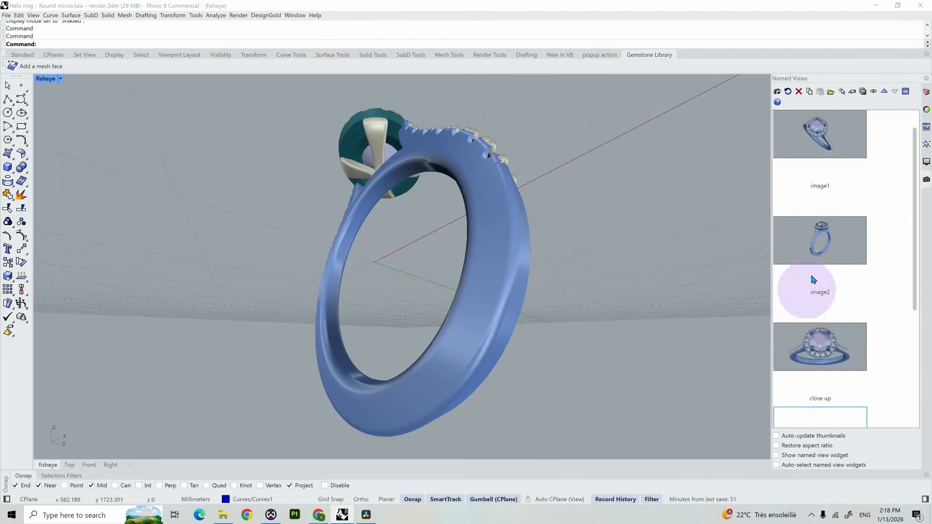
# Restore the image2 named view, reframe the ring slightly lower, and replace the saved image2 view with the current viewport.
pyautogui.click(831, 258)
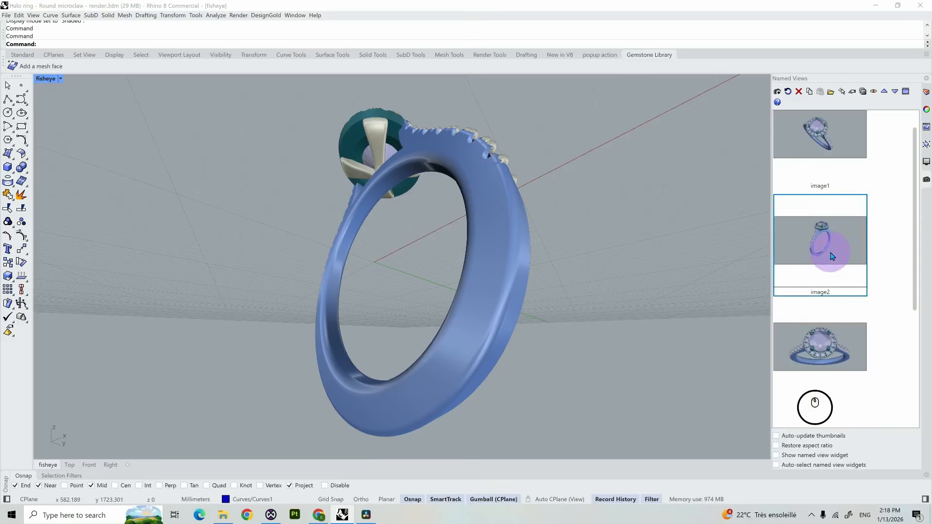
pyautogui.doubleClick(831, 258)
pyautogui.click(410, 237)
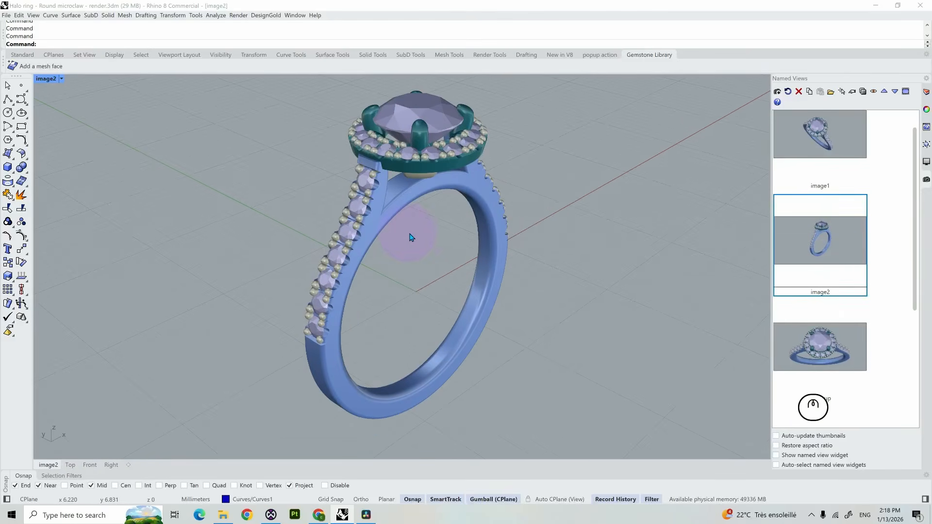
pyautogui.keyDown('shift'); pyautogui.moveTo(410, 237); pyautogui.dragTo(406, 248, button='right'); pyautogui.keyUp('shift')
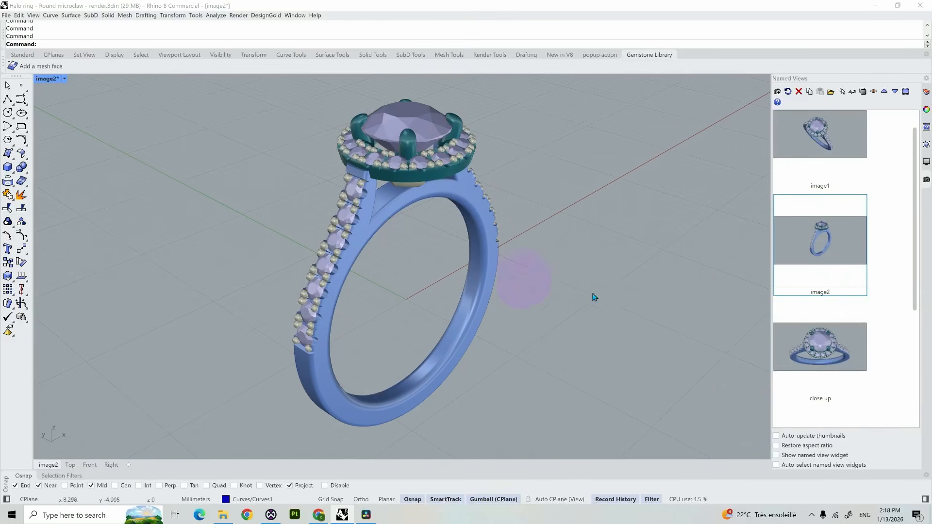
pyautogui.click(826, 260)
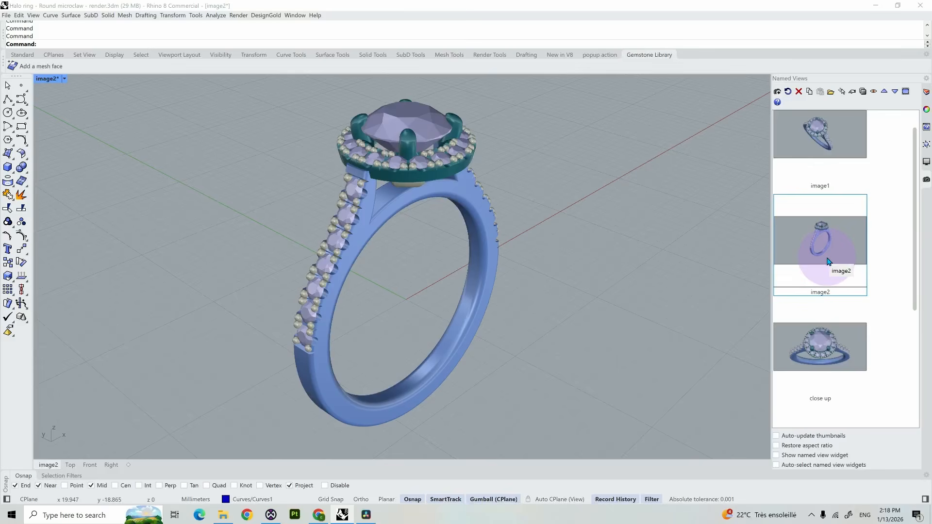
pyautogui.rightClick(828, 261)
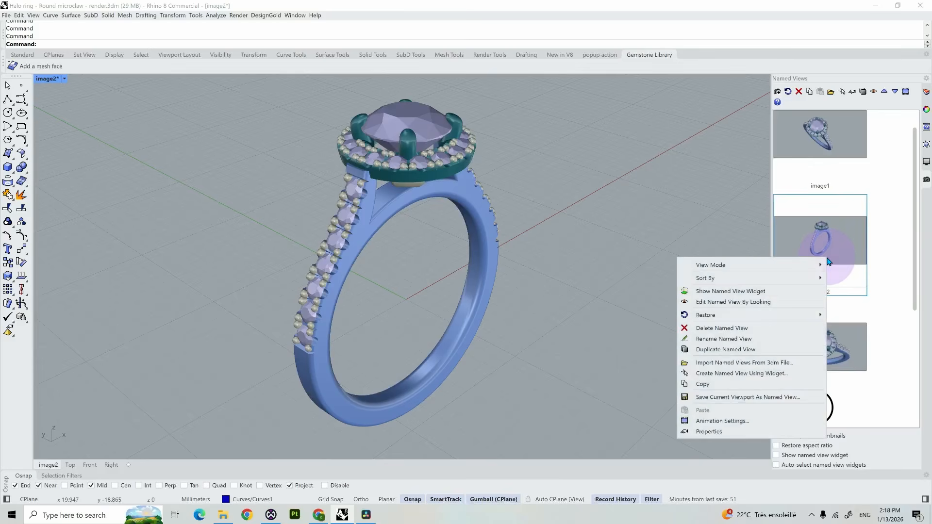
pyautogui.click(738, 396)
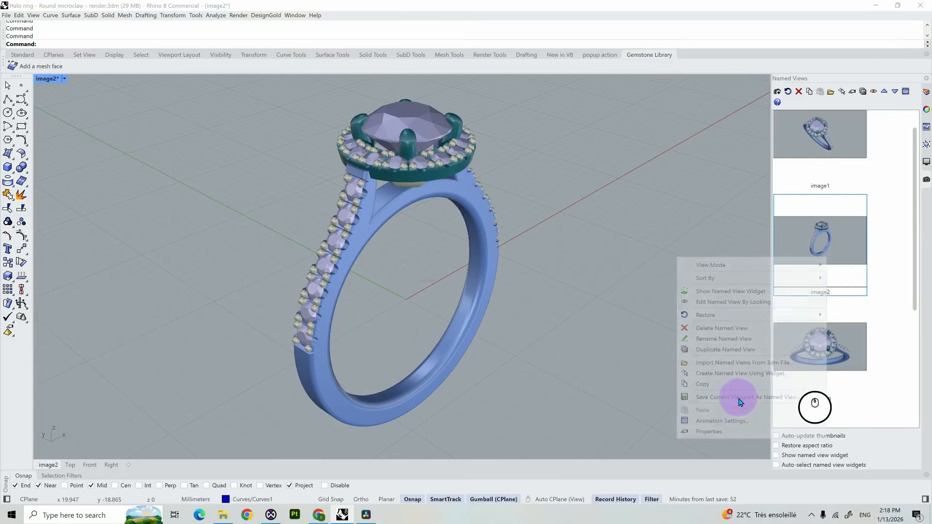
pyautogui.click(490, 270)
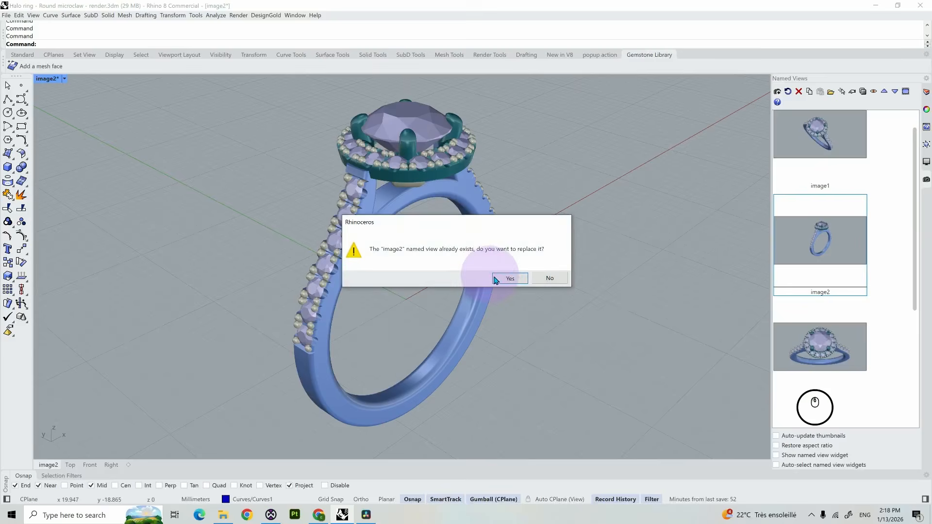
pyautogui.click(502, 277)
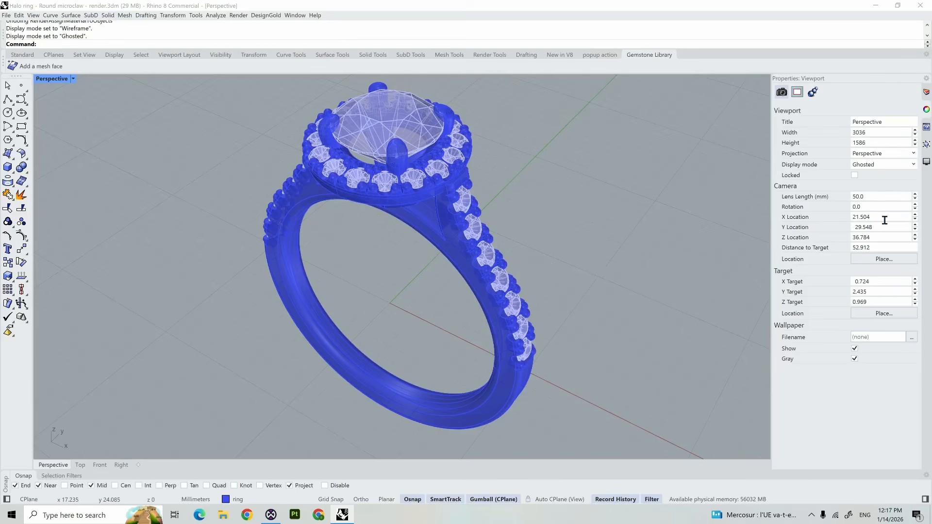
# Show the Materials panel and create a Metal material named silver.
pyautogui.rightClick(928, 179)
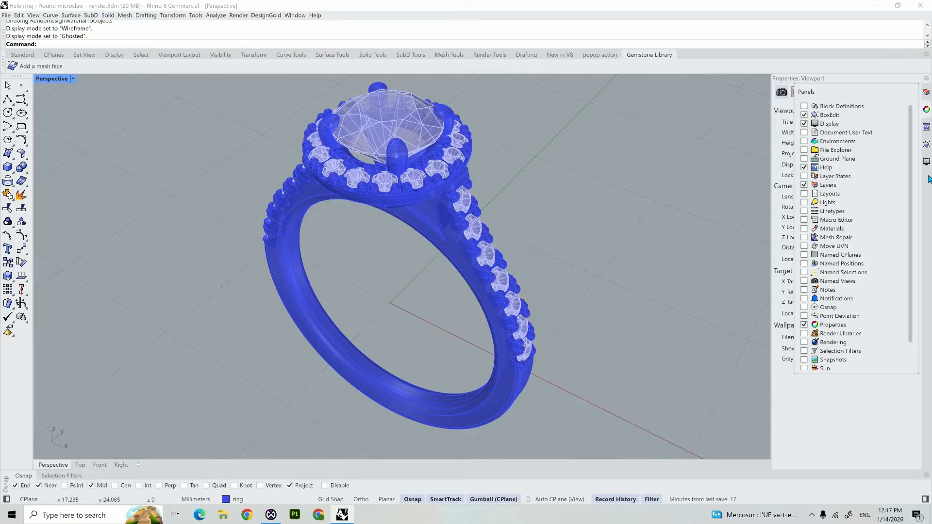
pyautogui.click(804, 230)
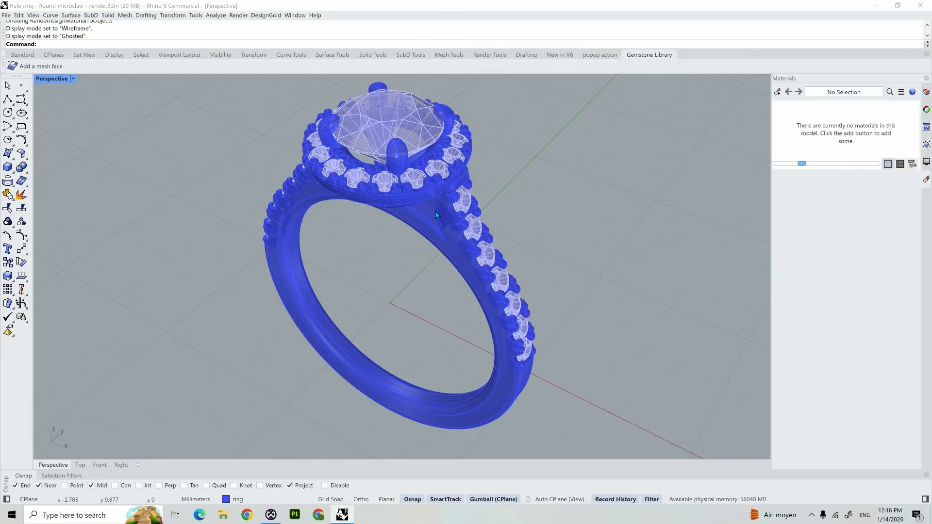
pyautogui.click(779, 94)
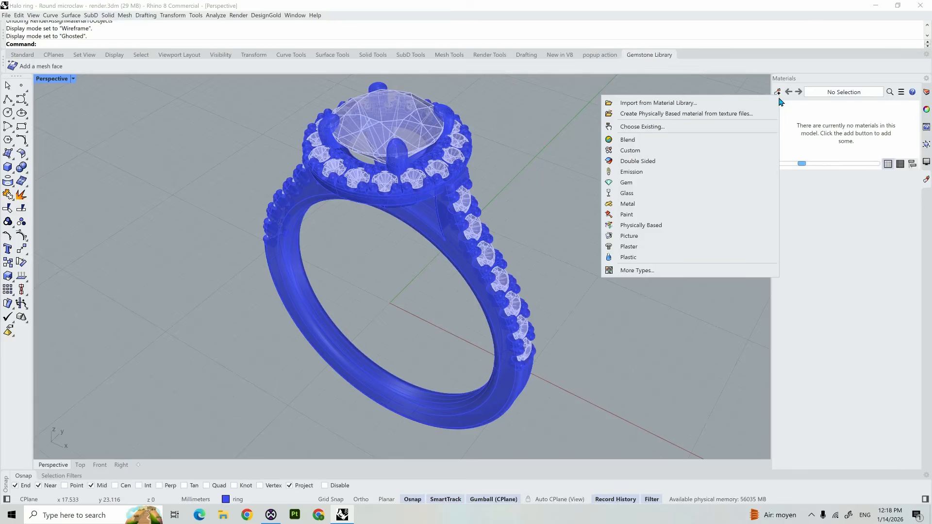
pyautogui.click(640, 204)
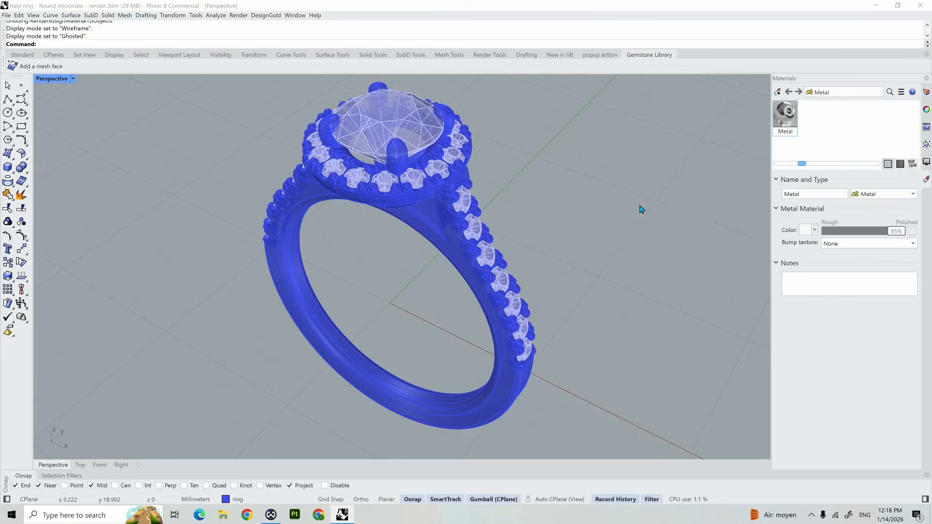
pyautogui.doubleClick(816, 194)
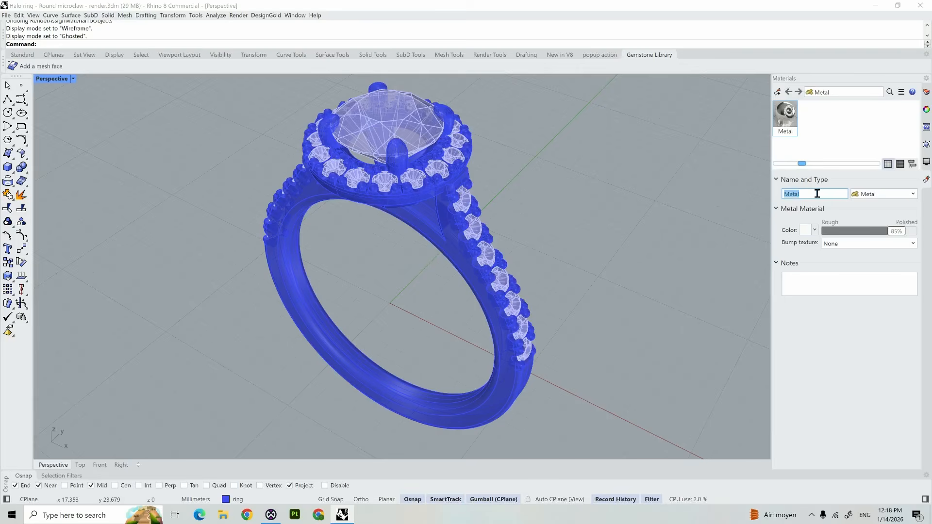
pyautogui.write('silver')
# Set the silver material's color to the Brass preset and its polish to 76%.
pyautogui.click(806, 230)
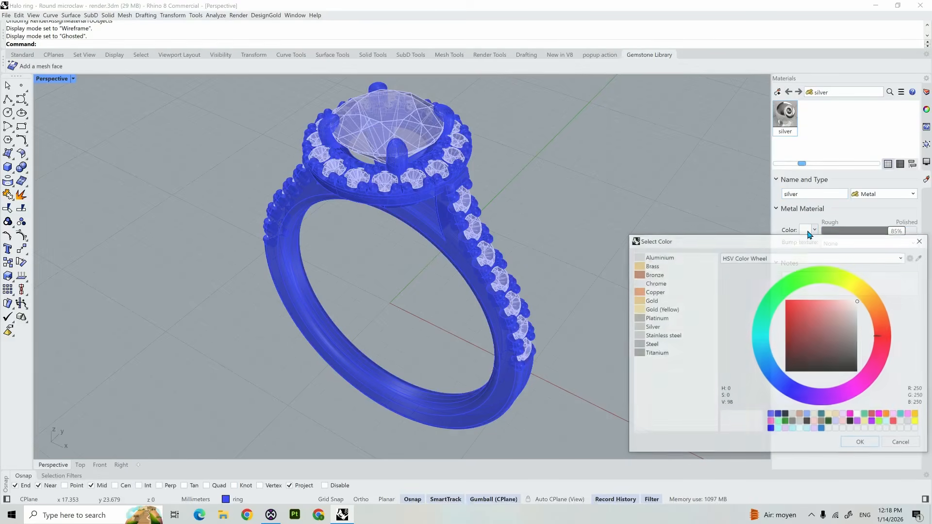
pyautogui.click(649, 265)
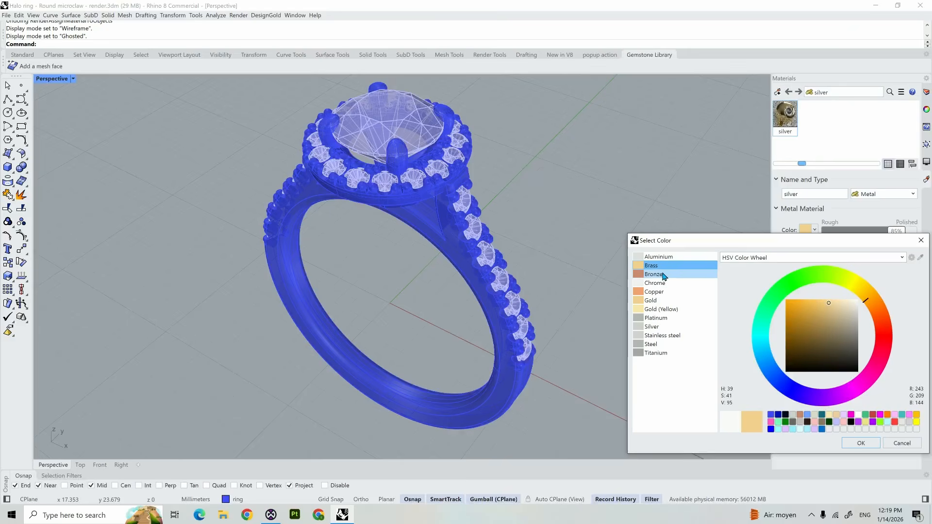
pyautogui.click(860, 443)
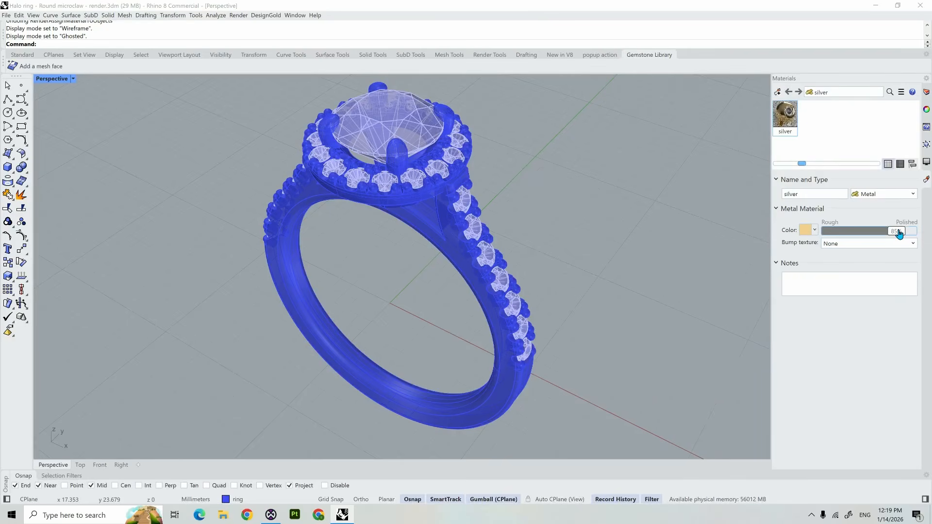
pyautogui.moveTo(898, 233)
pyautogui.mouseDown()
pyautogui.moveTo(882, 233)
pyautogui.moveTo(892, 231)
pyautogui.mouseUp()
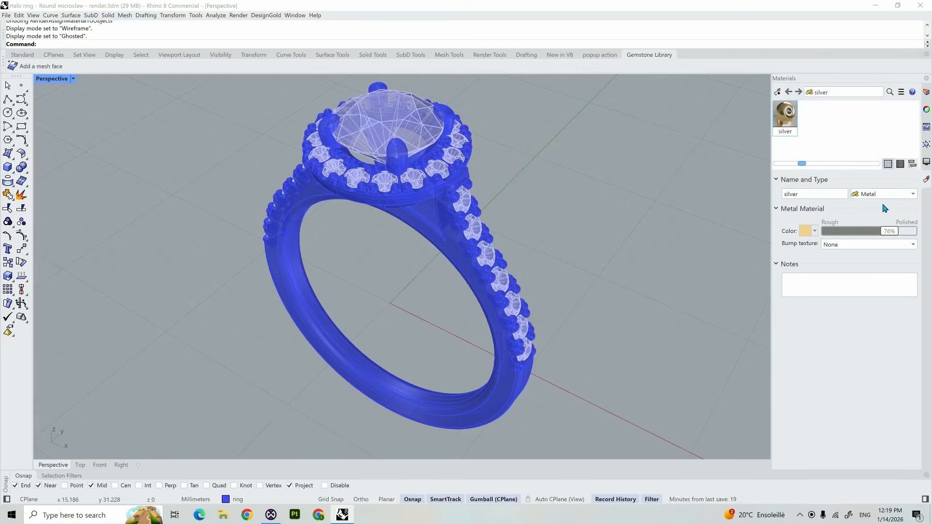
# Import the Polished Silver material from the Metal > Polished folder of the material library.
pyautogui.click(778, 92)
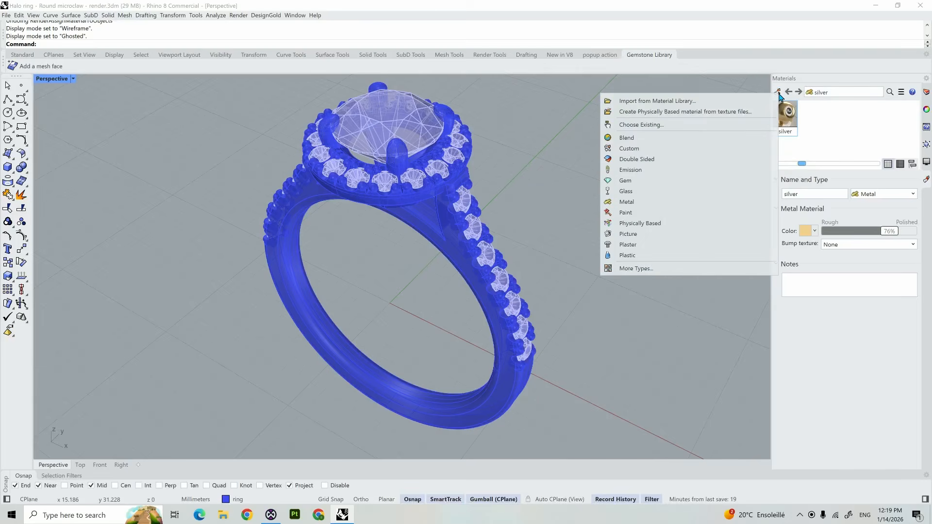
pyautogui.click(687, 104)
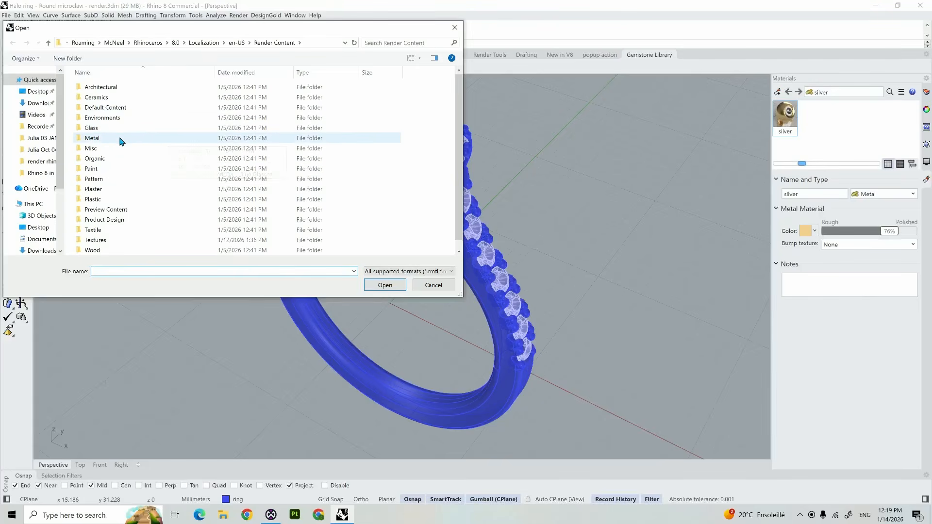
pyautogui.doubleClick(92, 138)
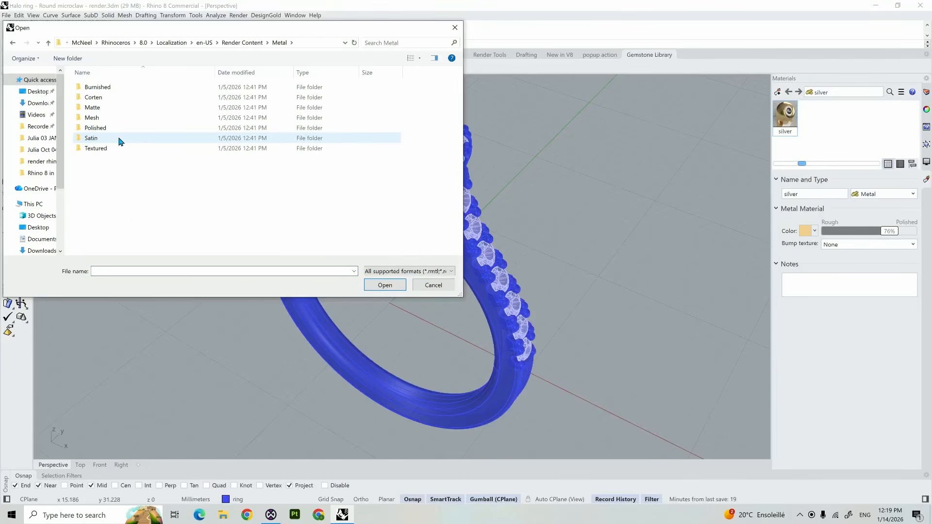
pyautogui.doubleClick(115, 130)
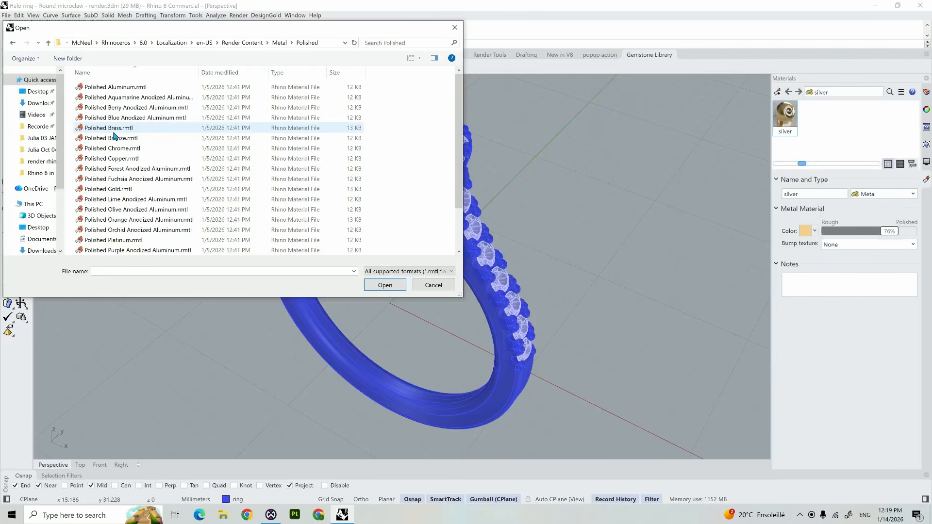
pyautogui.scroll(-2, 115, 136)
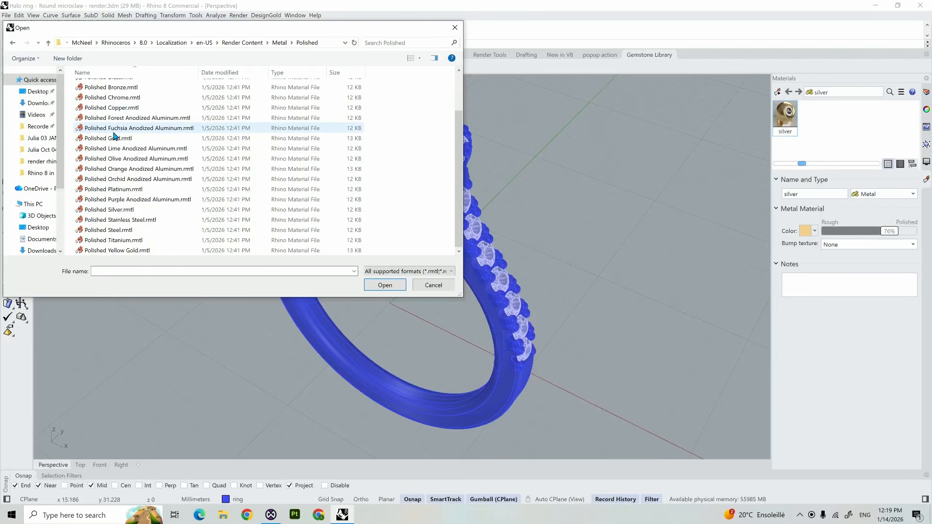
pyautogui.doubleClick(133, 210)
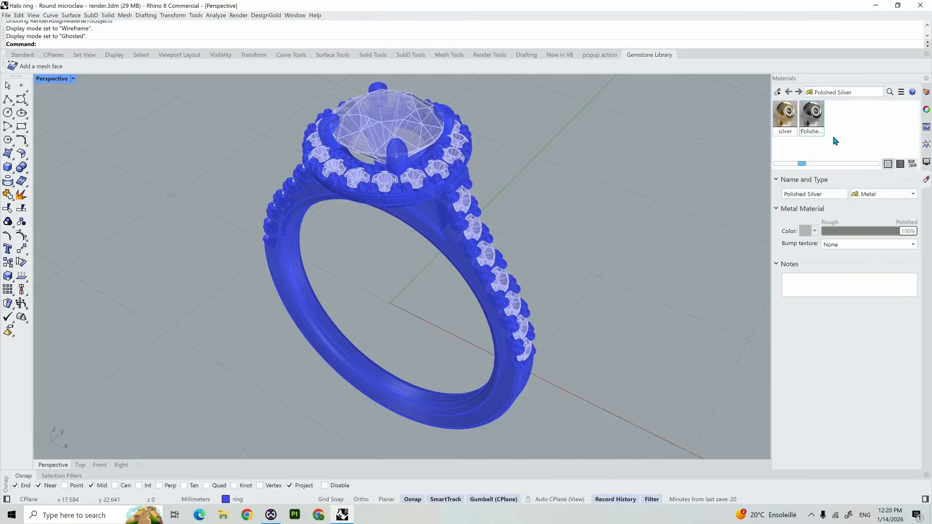
# Assign the Polished Silver material to the ring layer.
pyautogui.rightClick(817, 120)
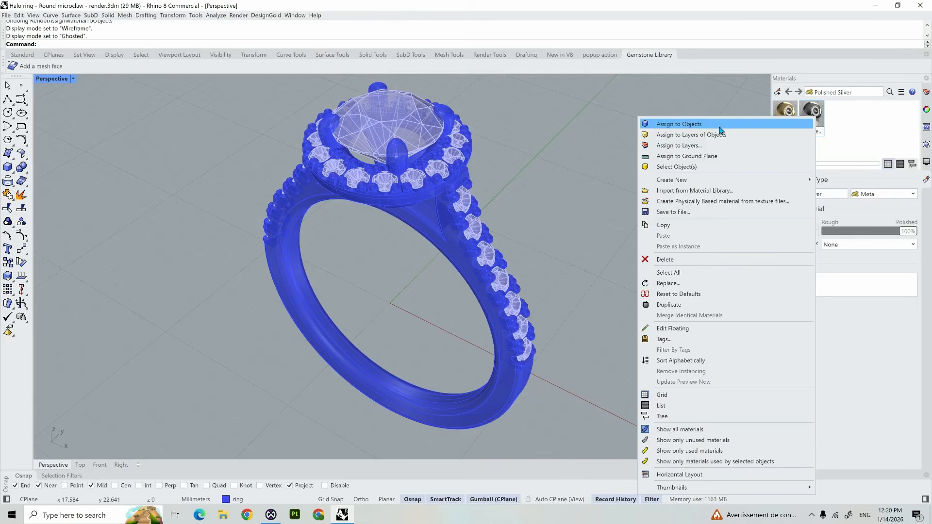
pyautogui.click(692, 150)
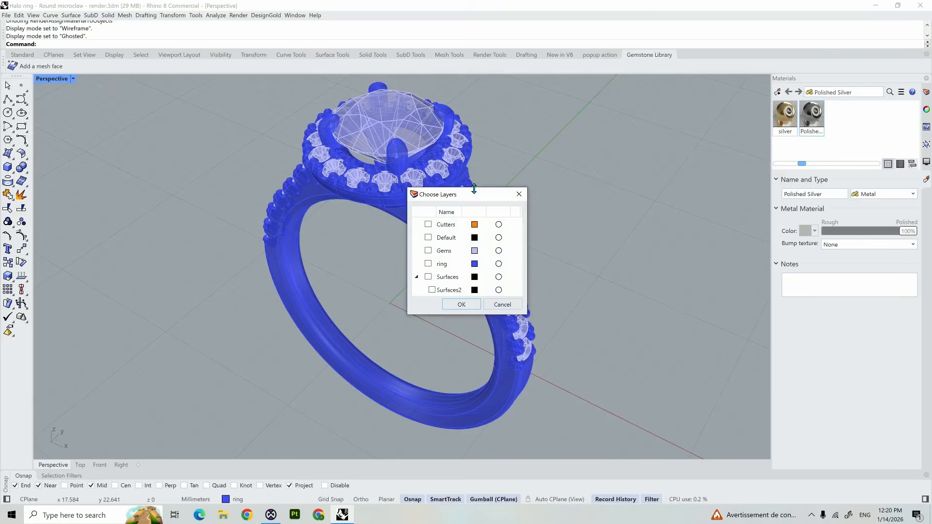
pyautogui.moveTo(474, 188); pyautogui.dragTo(661, 162)
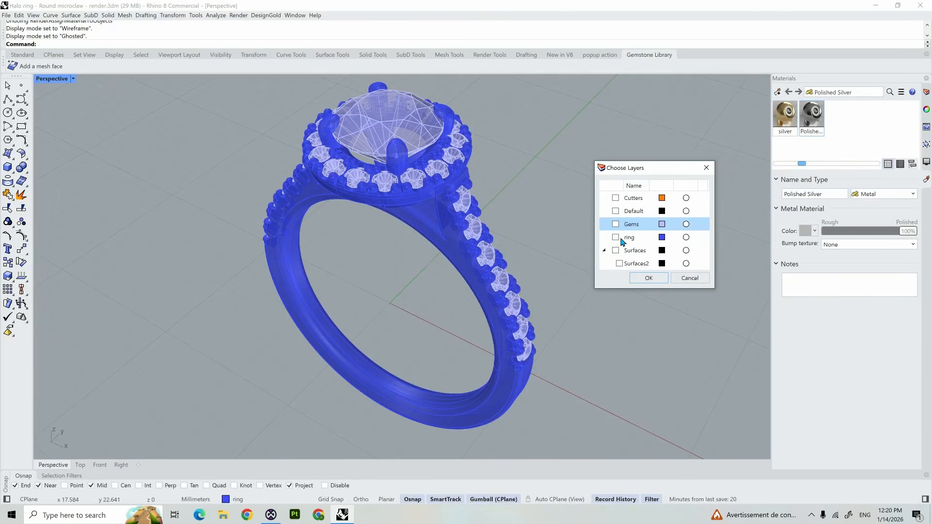
pyautogui.click(615, 237)
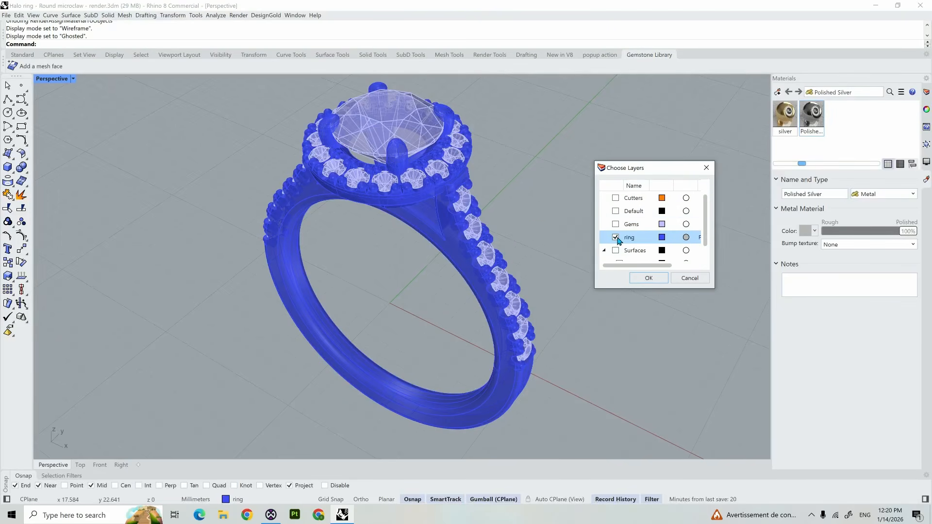
pyautogui.click(648, 278)
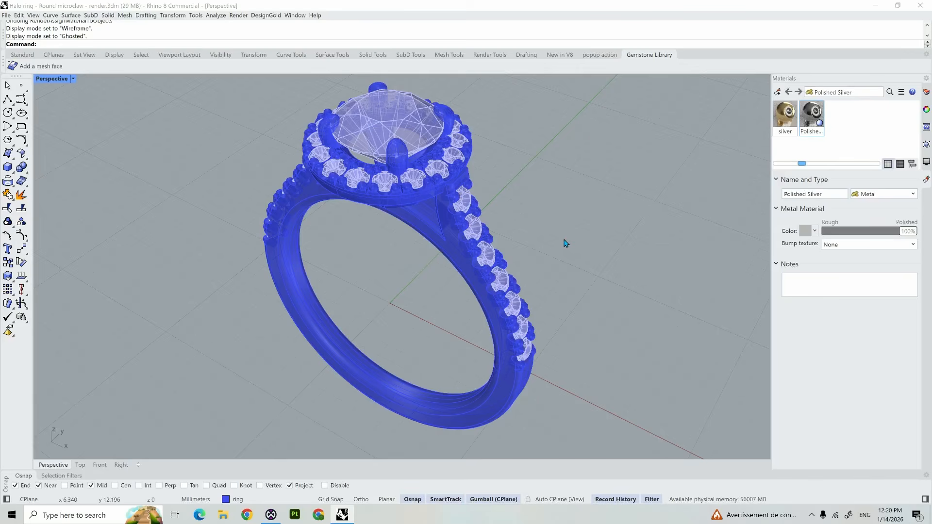
# Display the Perspective viewport in Rendered mode and view the ring's material from another angle.
pyautogui.moveTo(563, 243); pyautogui.dragTo(566, 253, button='right')
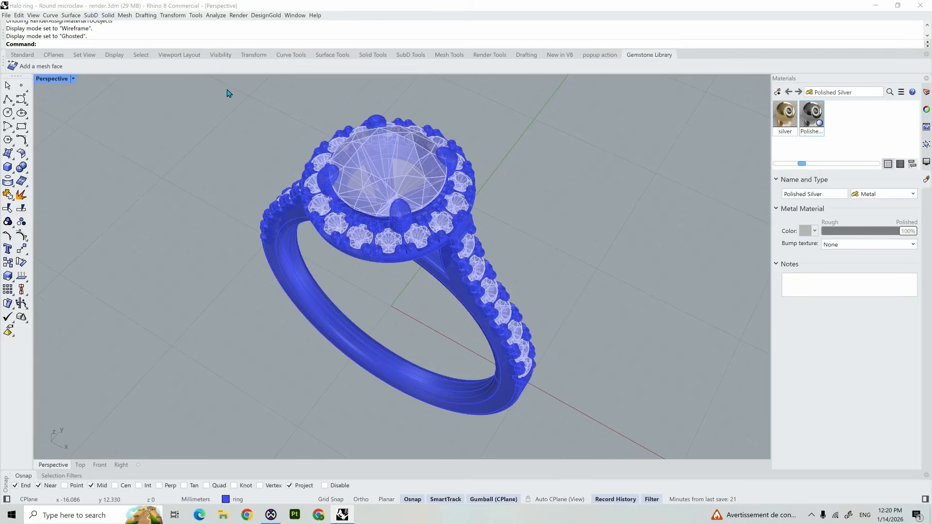
pyautogui.click(73, 79)
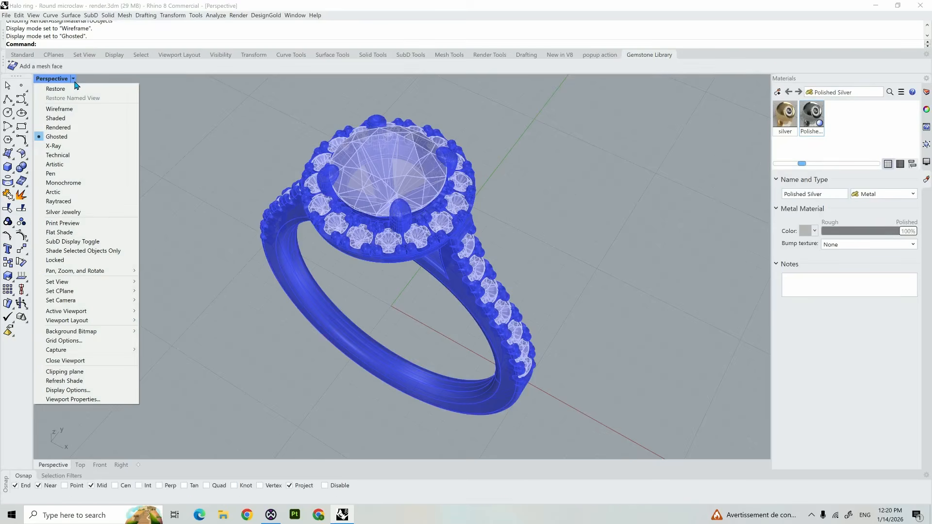
pyautogui.click(71, 131)
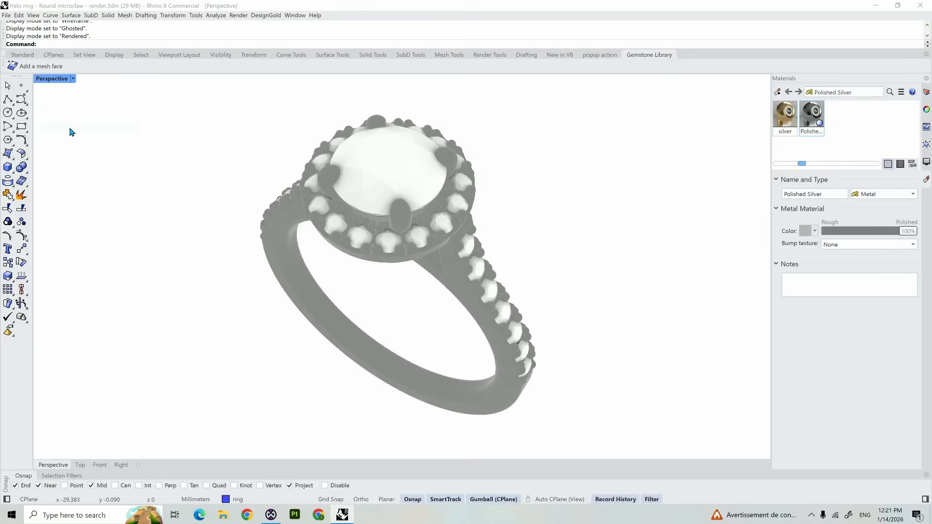
pyautogui.moveTo(72, 131); pyautogui.dragTo(142, 167, button='right')
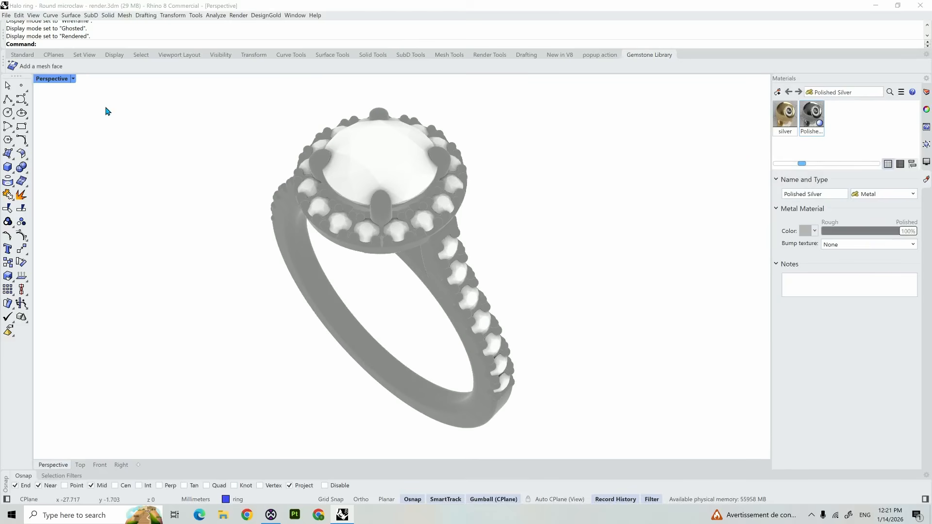
# Switch the Perspective viewport to Raytraced display and limit the raytracing to 100 samples.
pyautogui.click(74, 81)
pyautogui.click(70, 203)
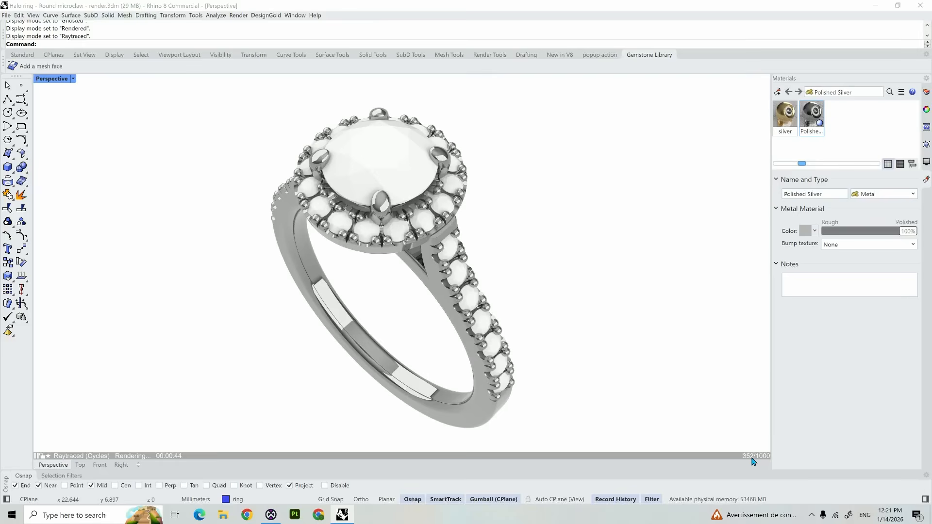
pyautogui.click(762, 458)
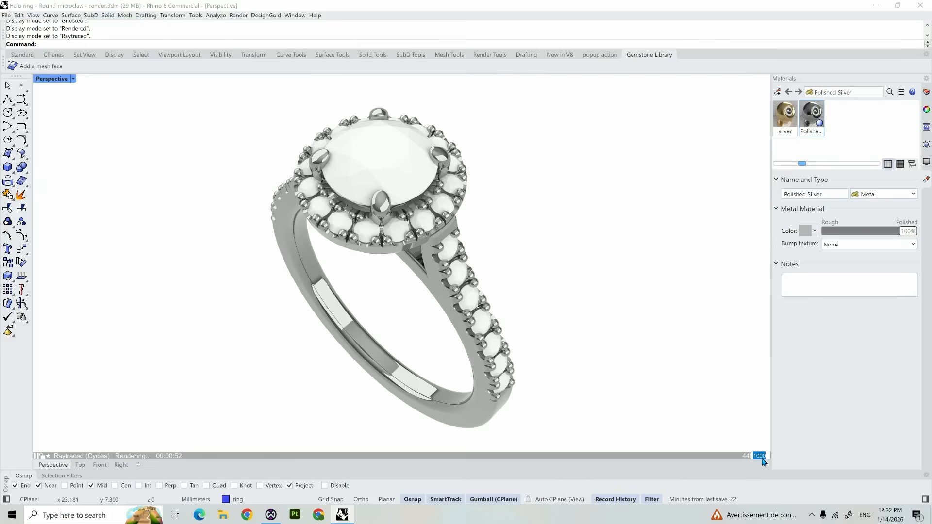
pyautogui.write('100')
pyautogui.press('Return')
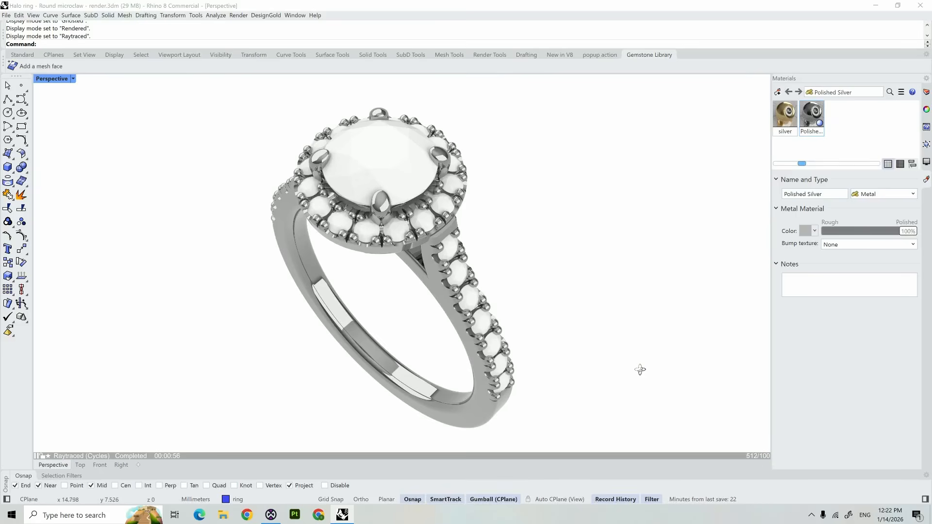
# View the ring from a steeper angle in the Perspective viewport and limit the raytracing to 50 samples.
pyautogui.moveTo(639, 369); pyautogui.dragTo(651, 383, button='right')
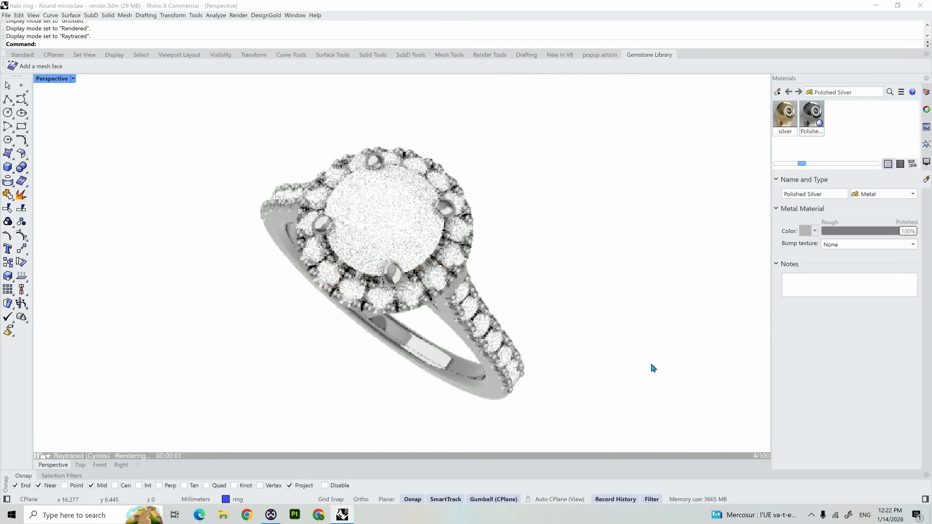
pyautogui.rightClick(764, 460)
pyautogui.doubleClick(763, 457)
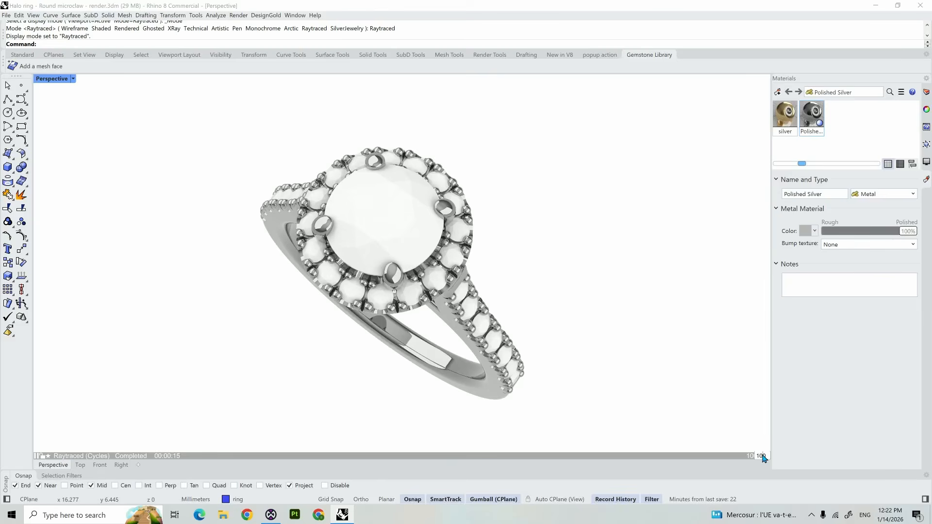
pyautogui.write('50')
pyautogui.press('Return')
# Create a new Gem material and change its type to Glass.
pyautogui.click(776, 92)
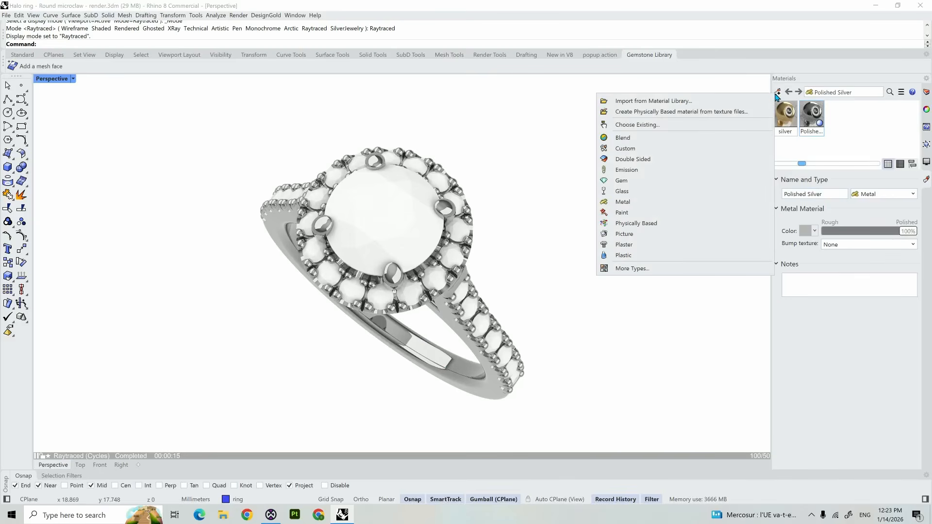
pyautogui.click(642, 184)
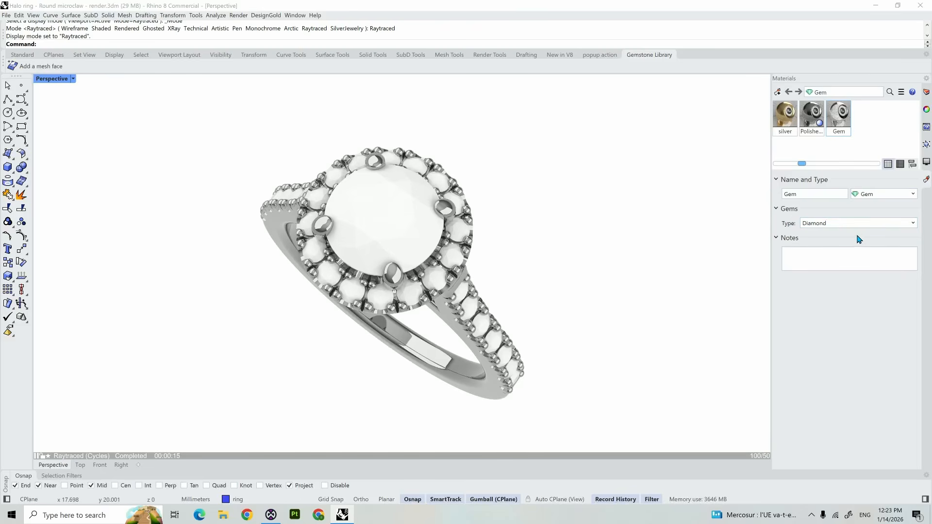
pyautogui.click(867, 200)
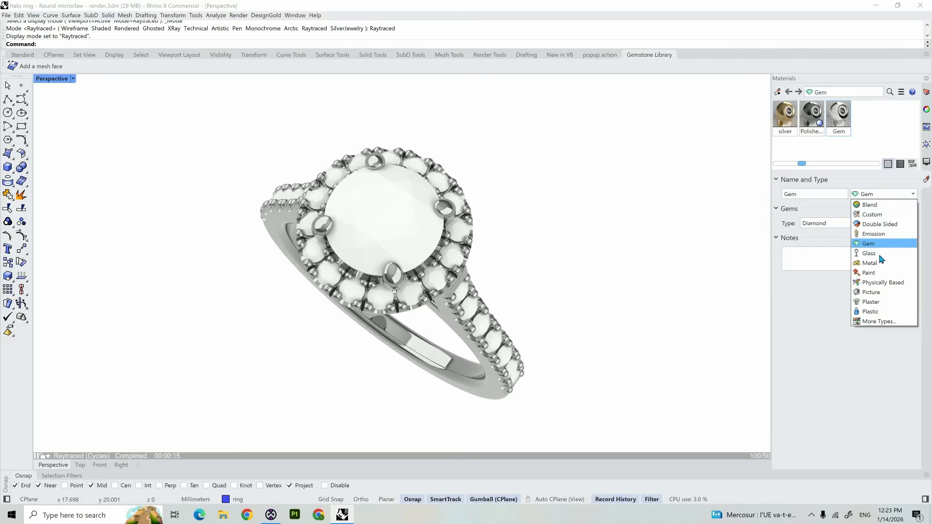
pyautogui.press('Escape')
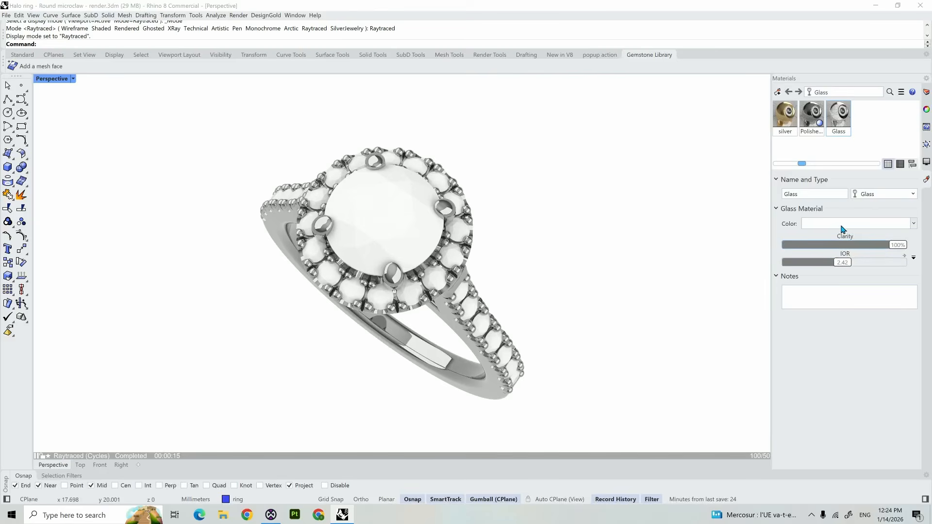
# Set the Glass material's IOR to the Diamond (2.42) preset from the mineral gemstones.
pyautogui.click(914, 259)
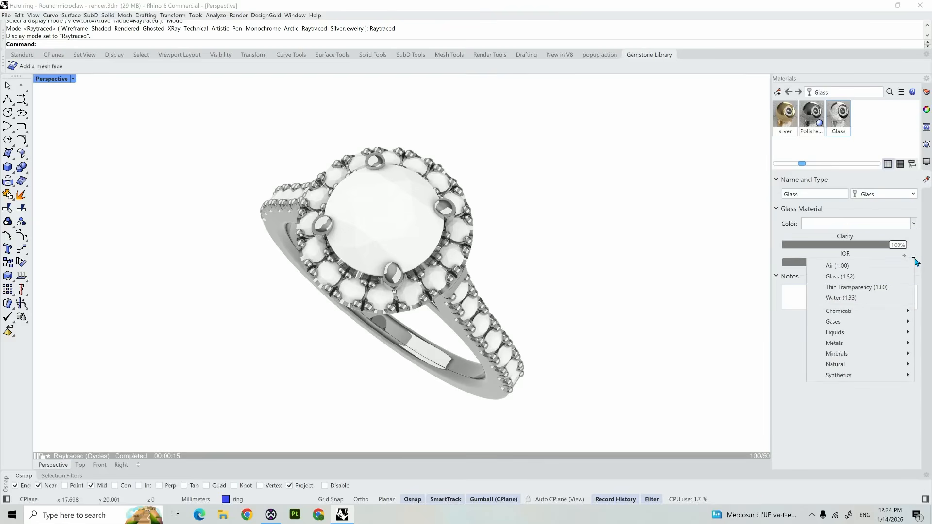
pyautogui.moveTo(860, 357)
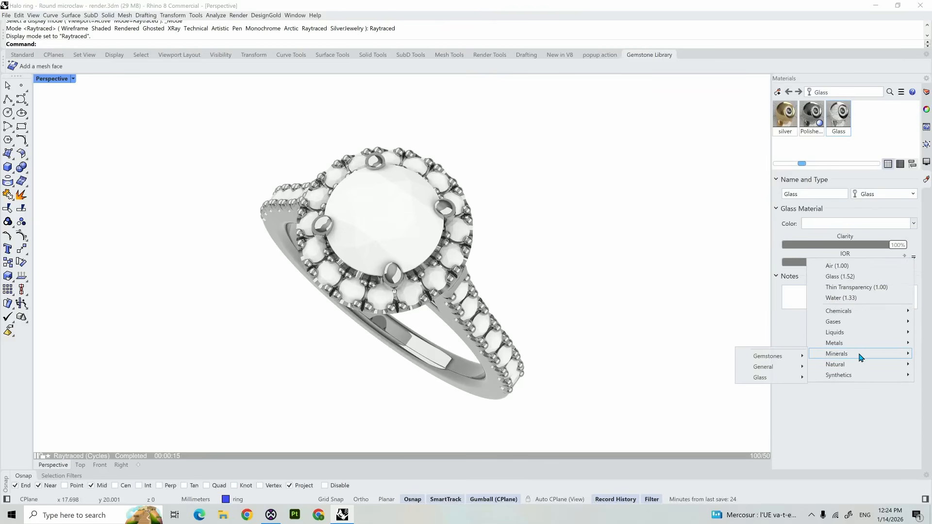
pyautogui.moveTo(787, 357)
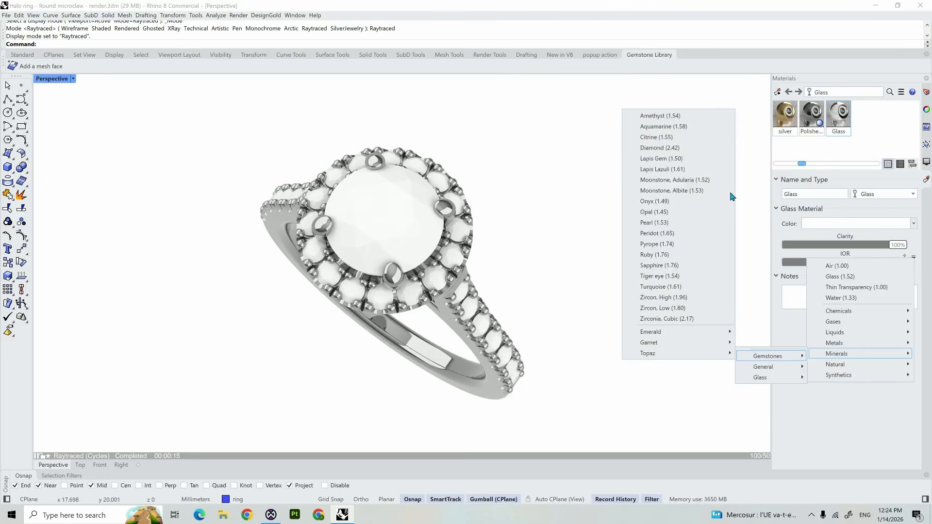
pyautogui.click(678, 151)
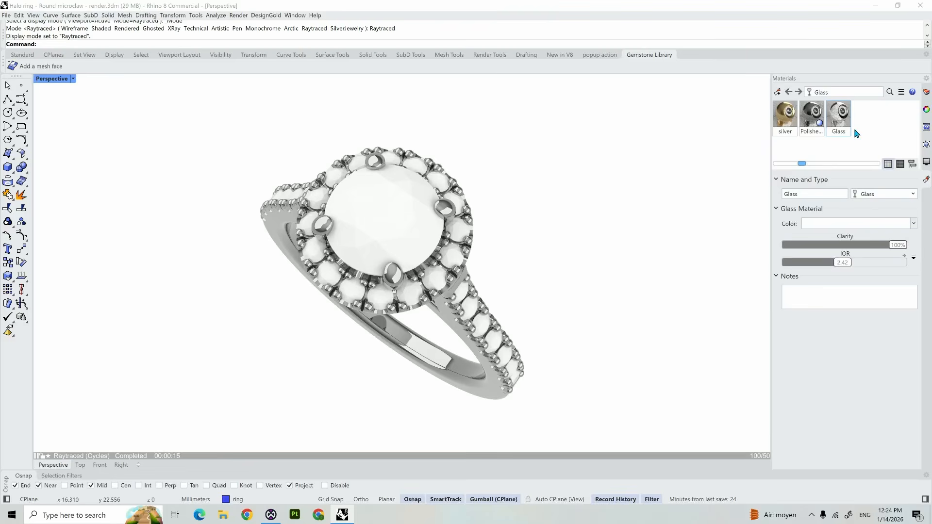
# Assign the Glass material to the Gems layer.
pyautogui.rightClick(841, 120)
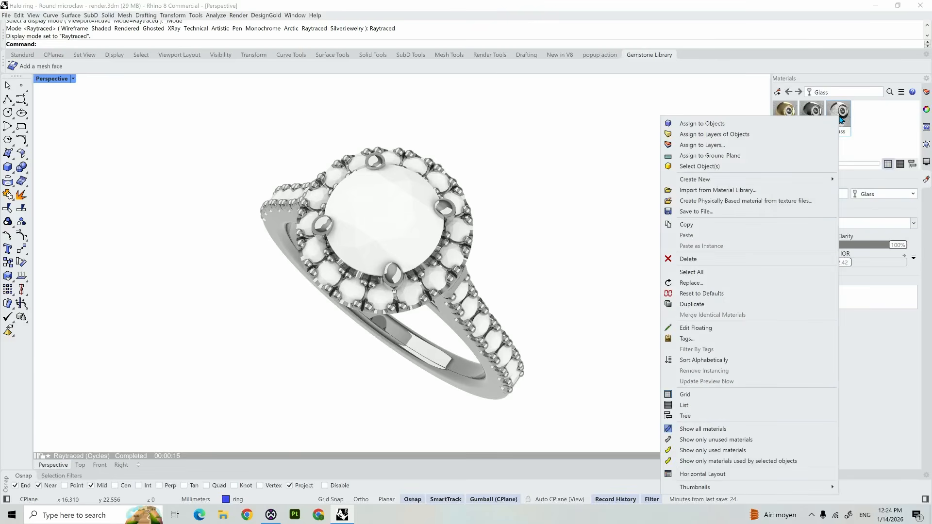
pyautogui.click(751, 146)
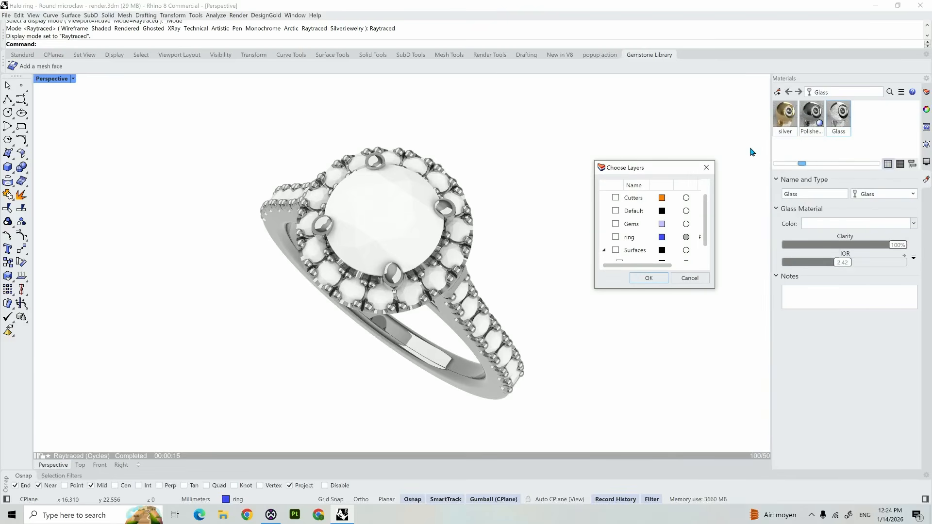
pyautogui.click(616, 224)
pyautogui.click(646, 277)
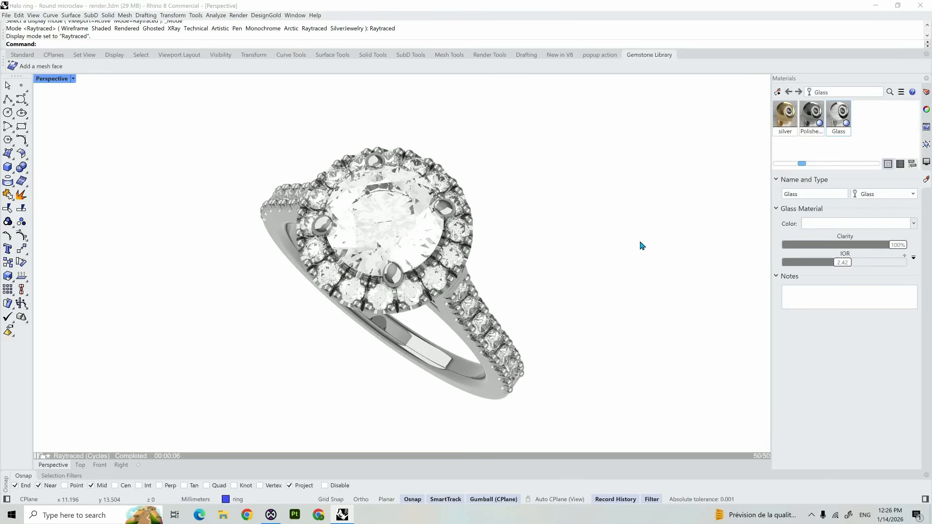
# Display the Ground Plane settings and show the ground plane beneath the ring.
pyautogui.rightClick(928, 202)
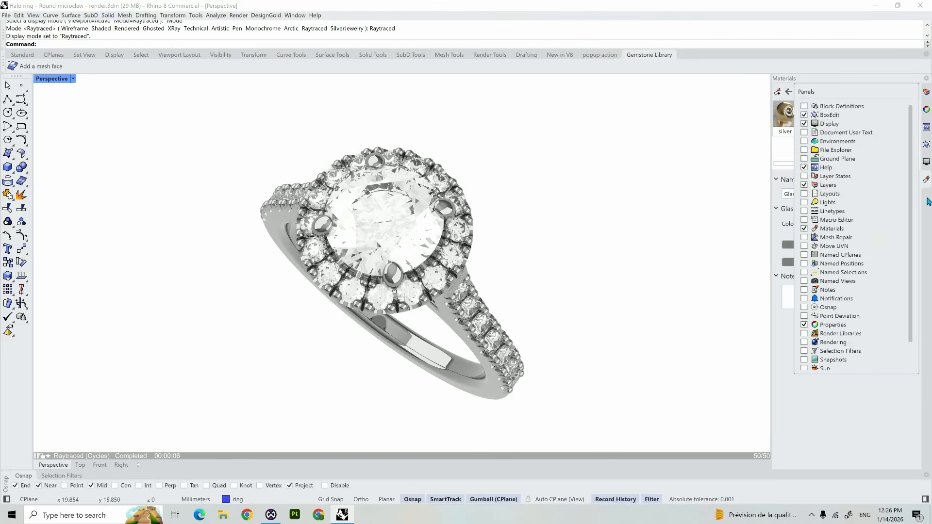
pyautogui.click(806, 160)
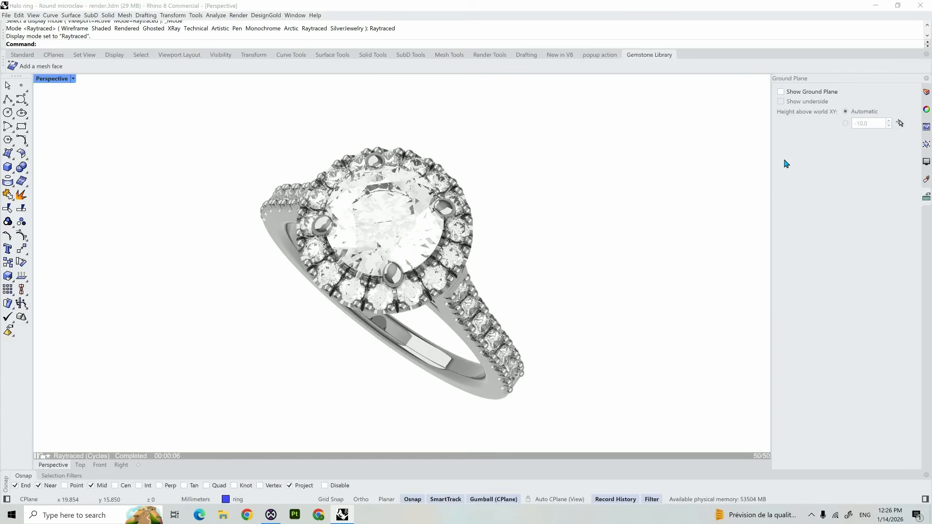
pyautogui.click(780, 92)
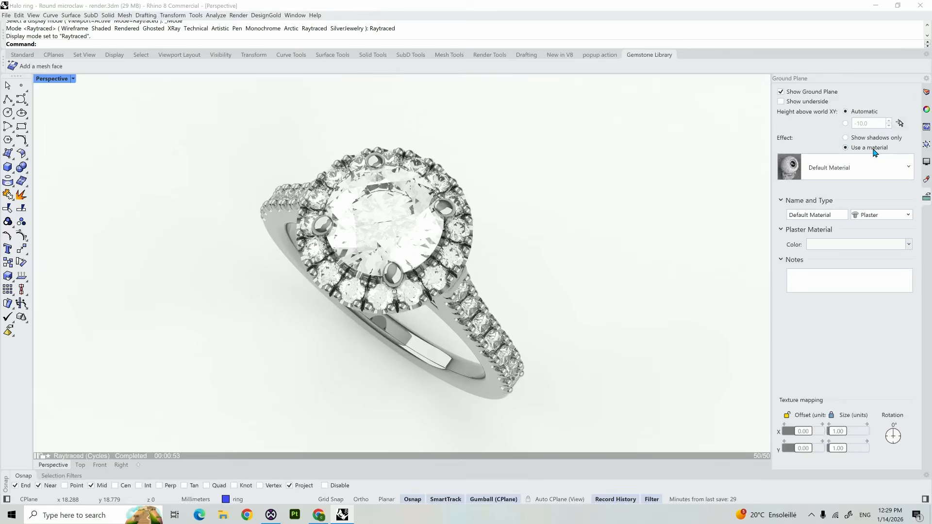
# Try the silver material on the ground plane, and restore the Default Material.
pyautogui.click(907, 168)
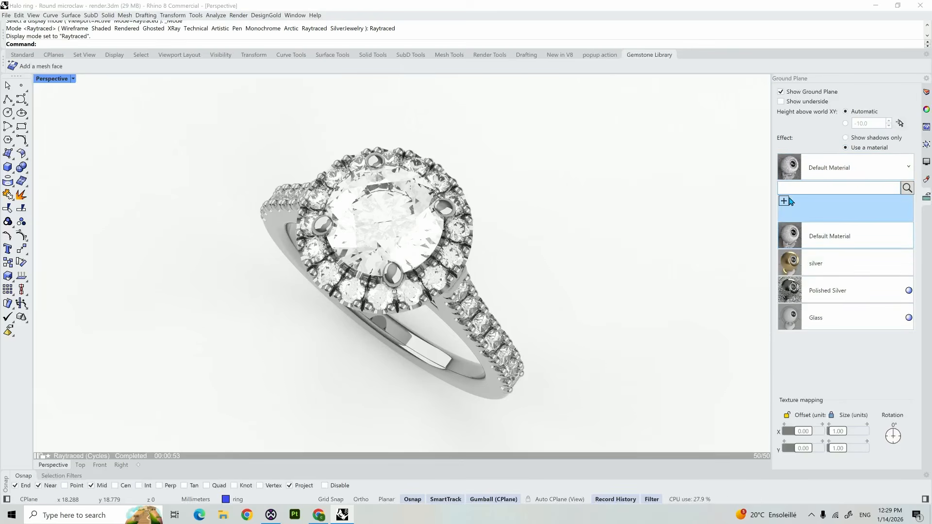
pyautogui.click(801, 266)
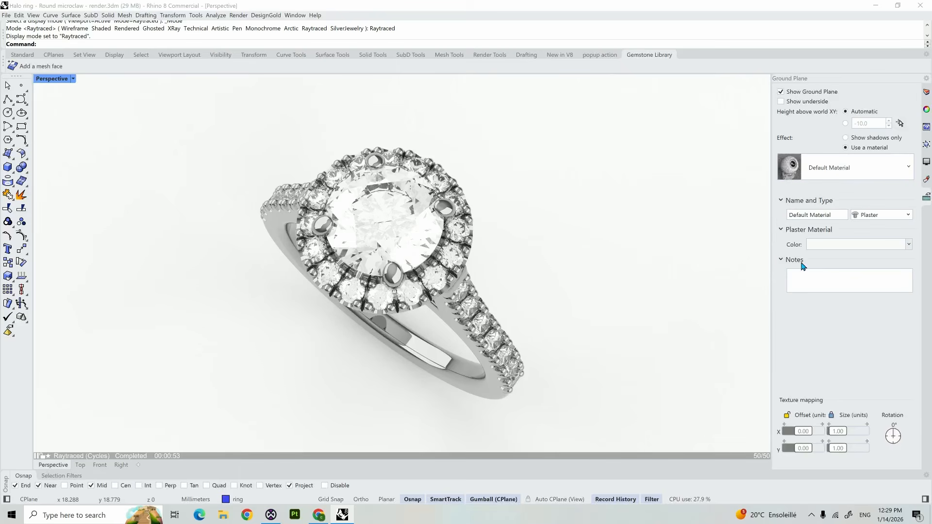
pyautogui.click(844, 170)
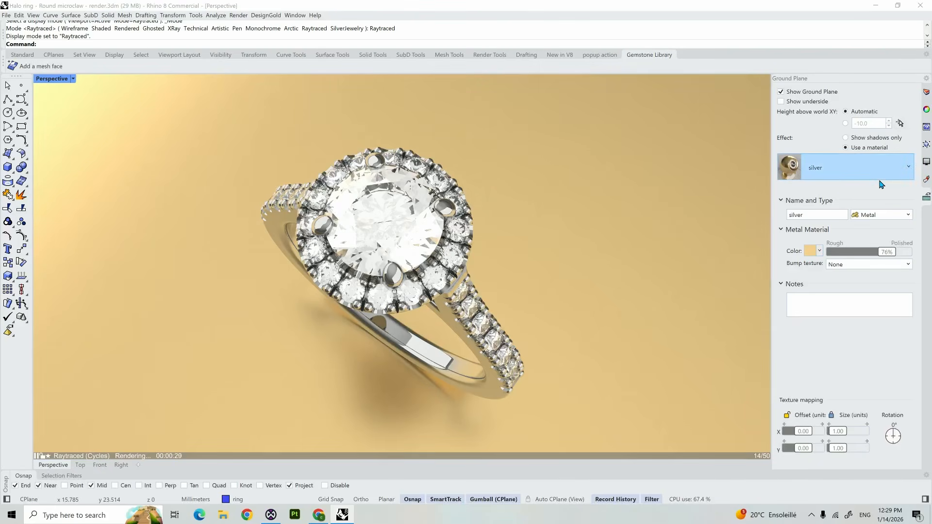
pyautogui.click(909, 168)
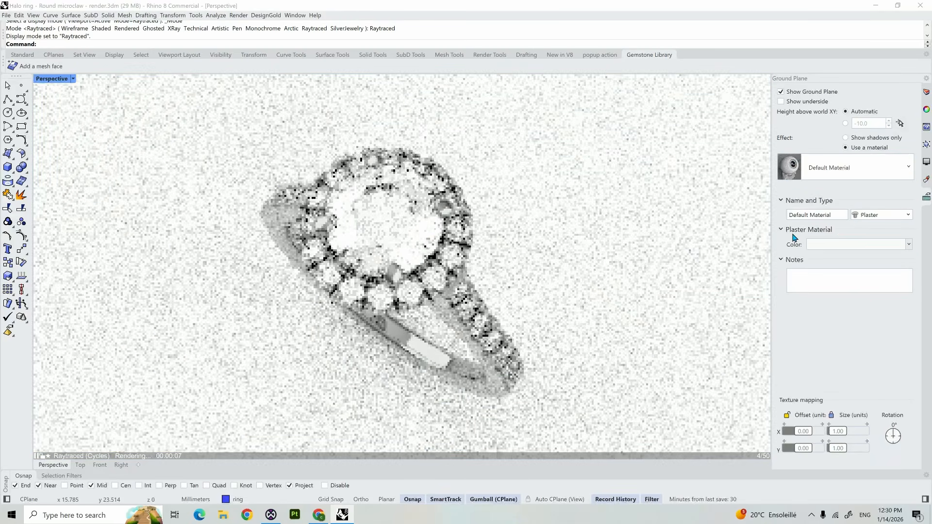
# Change the ground plane's material type to Plastic.
pyautogui.click(877, 220)
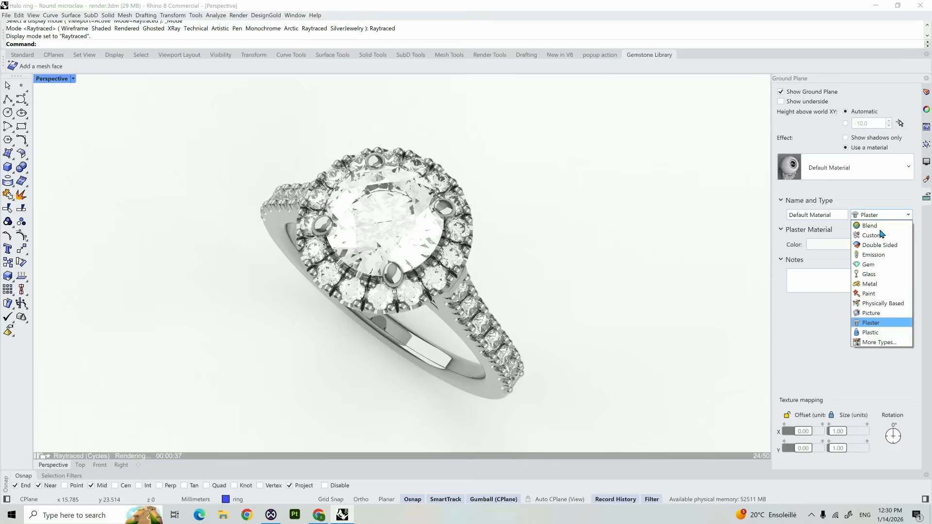
pyautogui.click(870, 332)
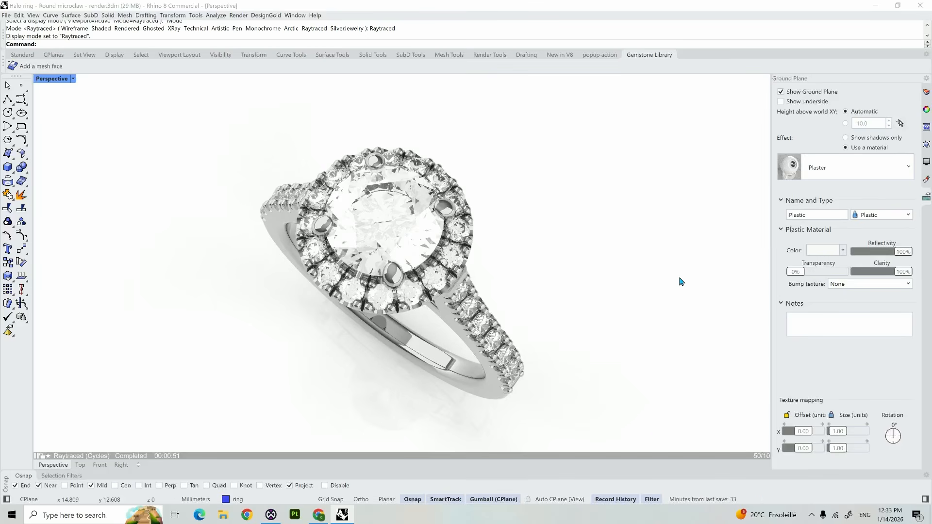
# Display the Environments settings, open the environment library for import, and show its files as large icons.
pyautogui.rightClick(928, 227)
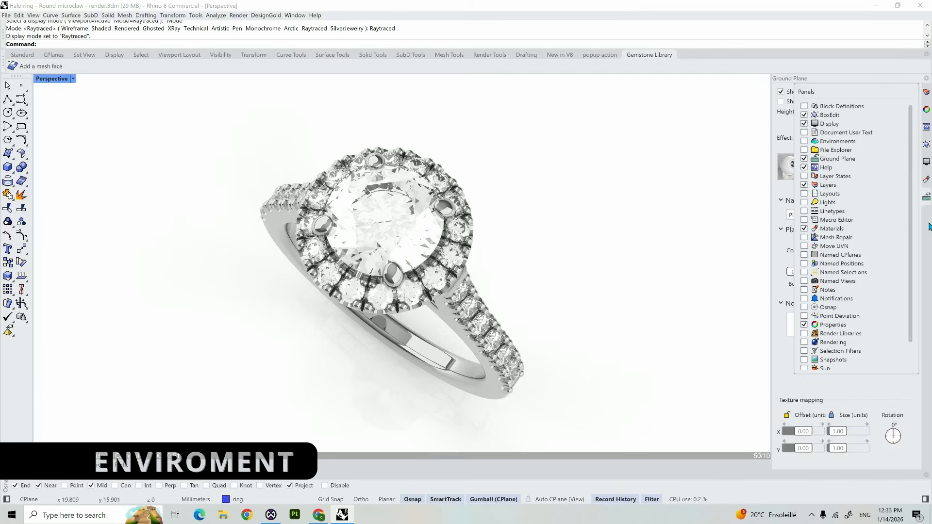
pyautogui.click(804, 143)
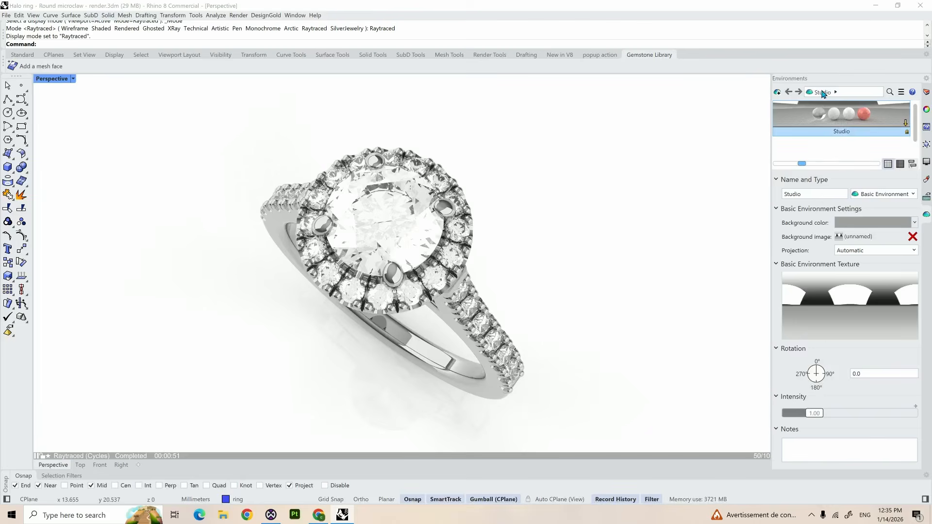
pyautogui.click(777, 93)
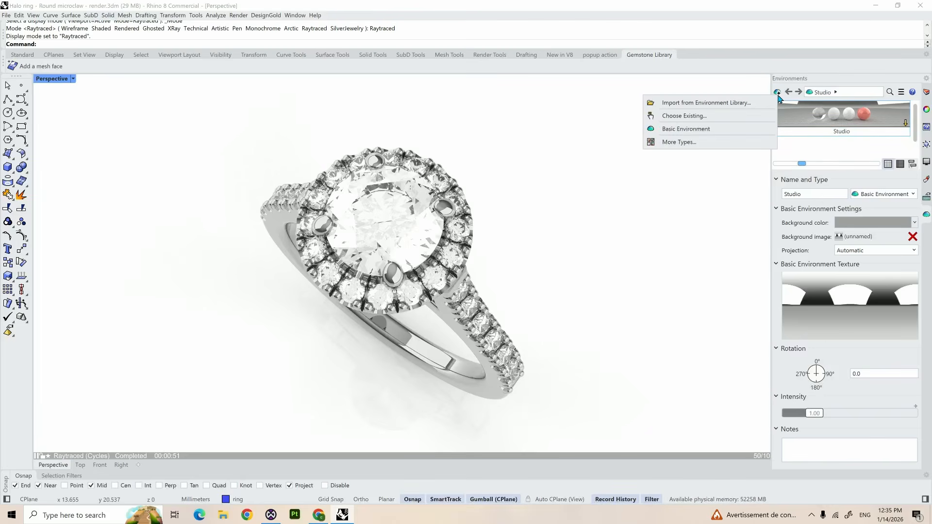
pyautogui.click(726, 104)
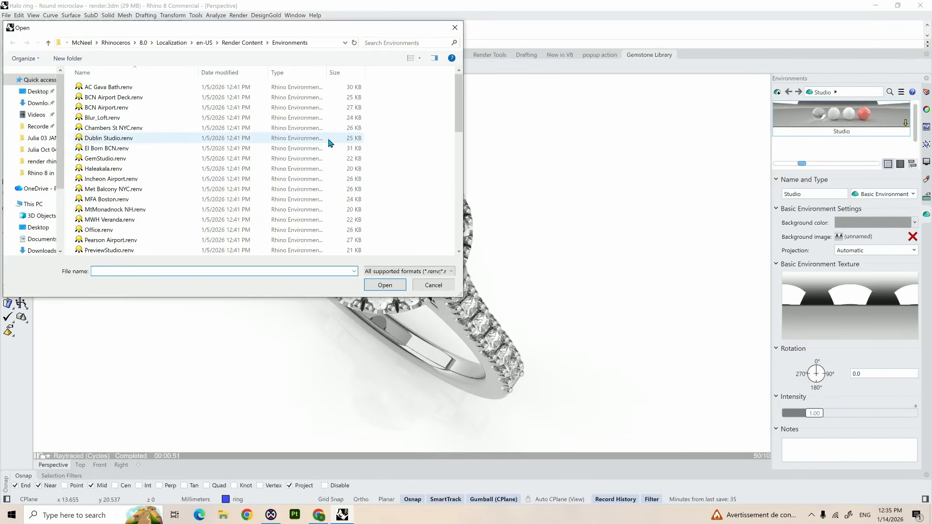
pyautogui.rightClick(411, 137)
pyautogui.moveTo(378, 159)
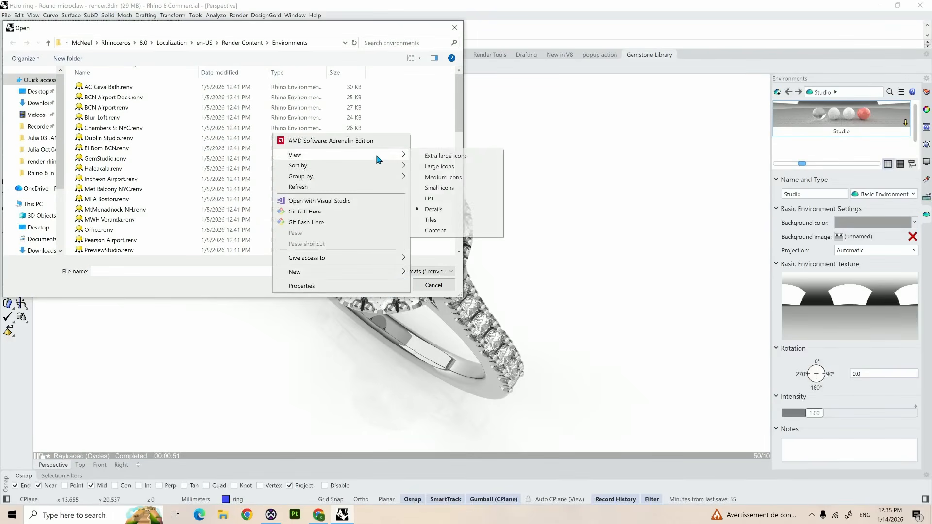
pyautogui.click(435, 167)
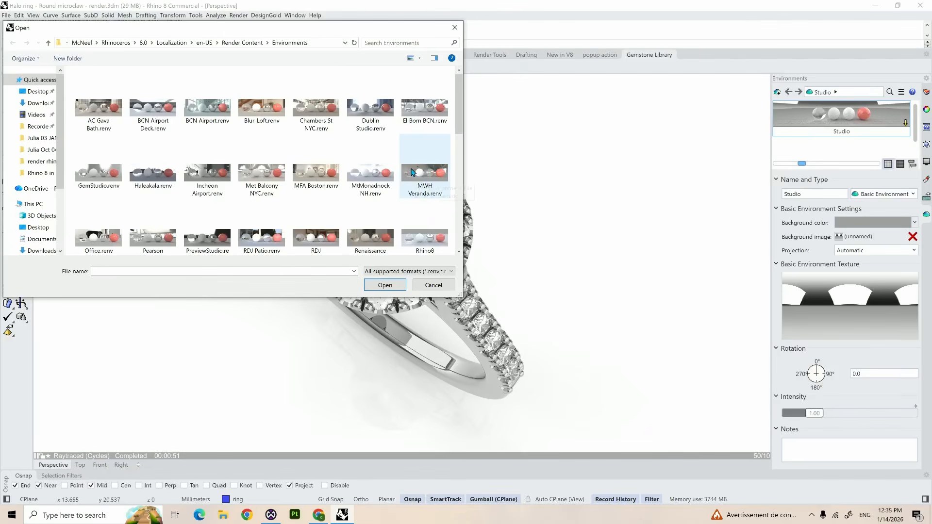
# Import the StudioB.renv environment and set it for all environment channels.
pyautogui.scroll(-4, 411, 171)
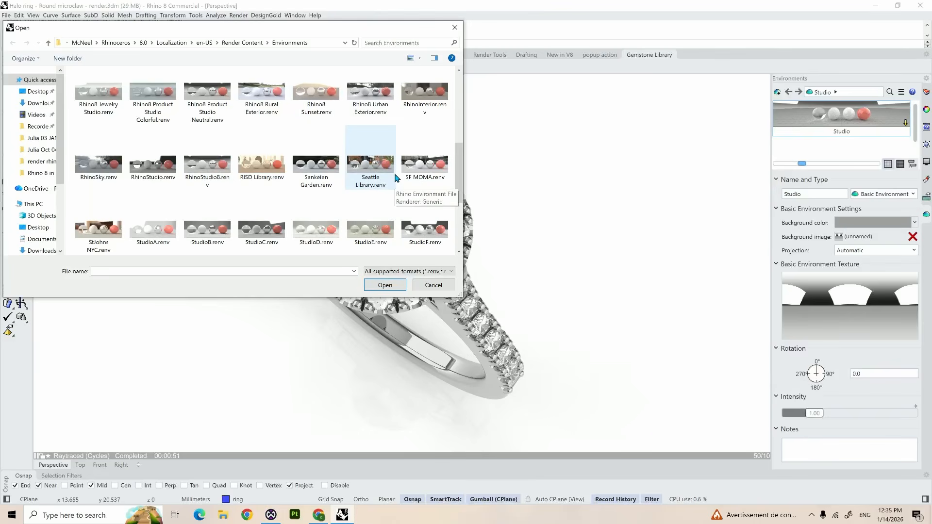
pyautogui.scroll(-1, 395, 177)
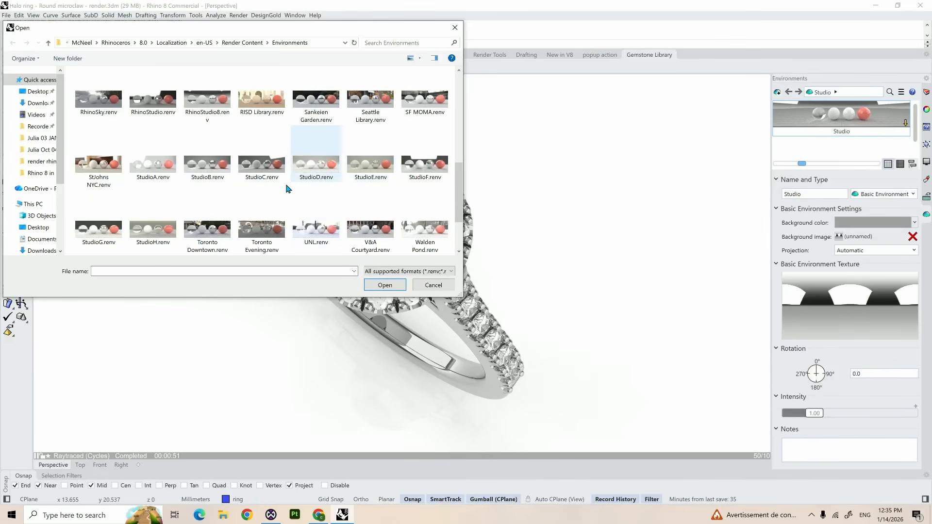
pyautogui.click(208, 179)
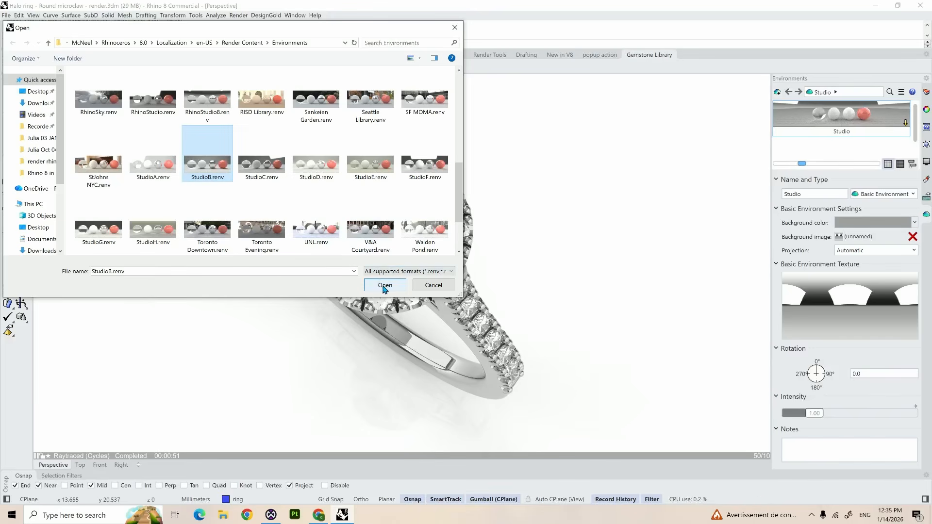
pyautogui.click(384, 287)
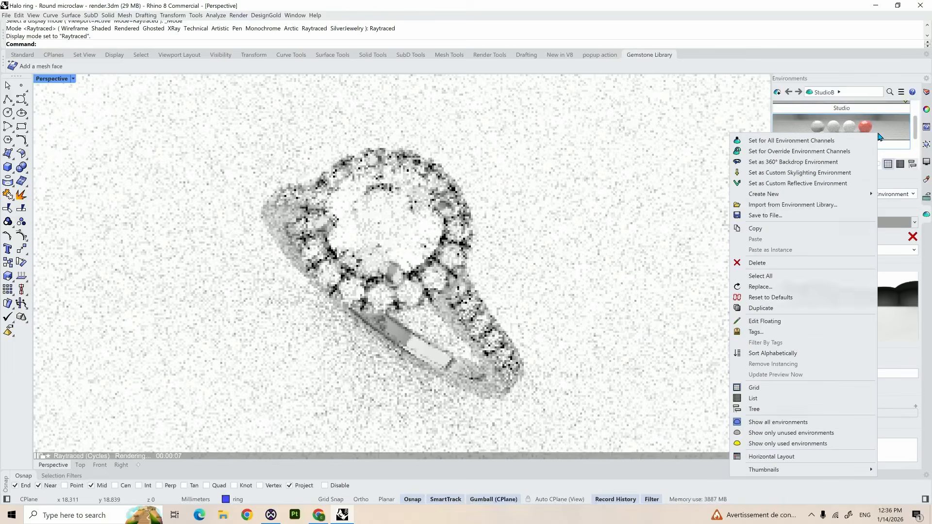
pyautogui.rightClick(878, 138)
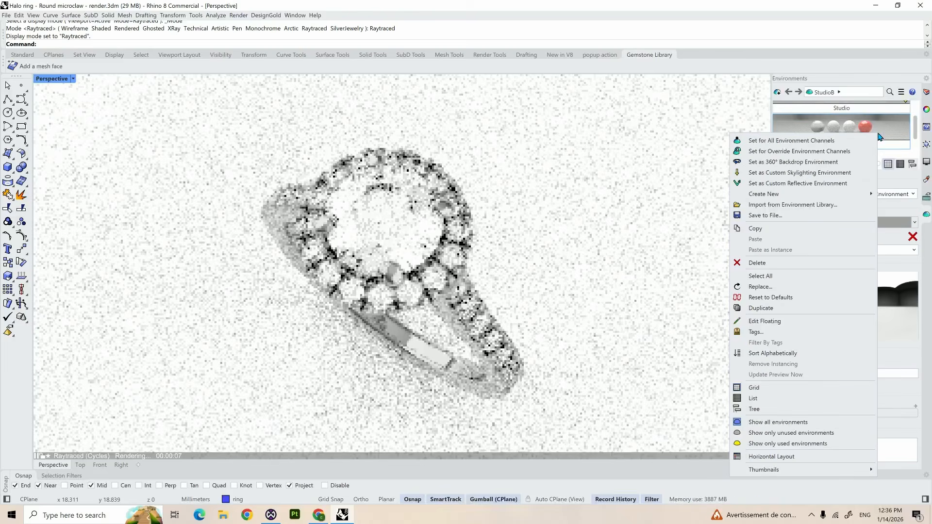
pyautogui.click(795, 142)
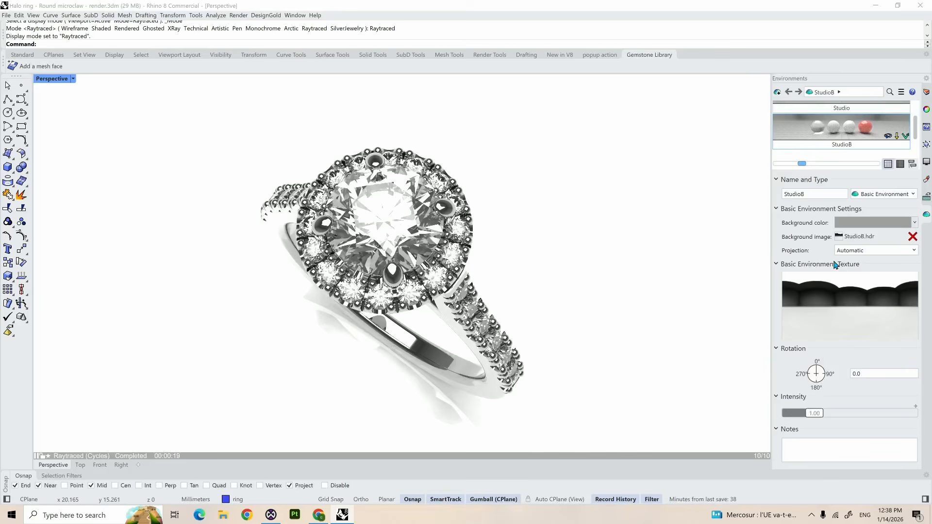
# Replace the StudioB environment's background image with the HDRI map 7.exr file from the HDRi folder.
pyautogui.click(869, 242)
pyautogui.click(889, 306)
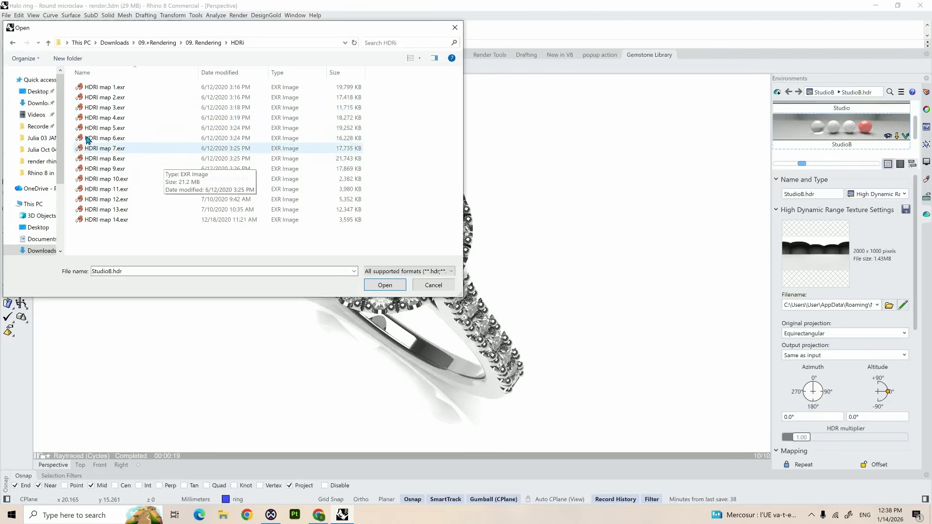
pyautogui.click(106, 149)
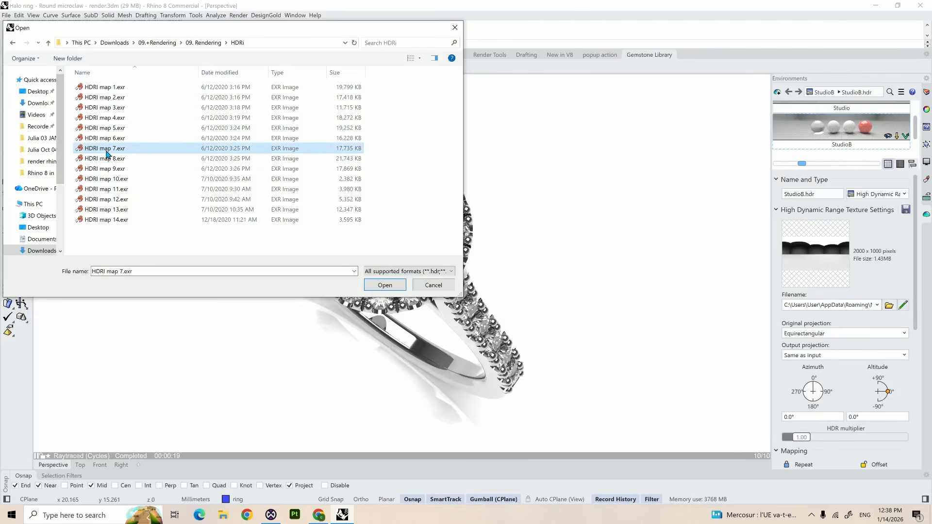
pyautogui.click(384, 285)
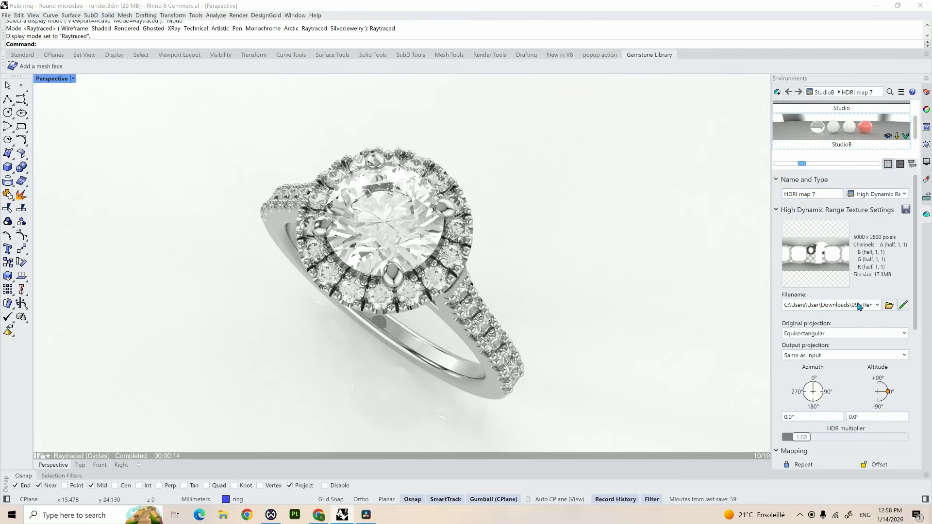
# Examine the projection, mapping and colour adjustment settings of the HDRI map 7 texture.
pyautogui.scroll(-4, 856, 303)
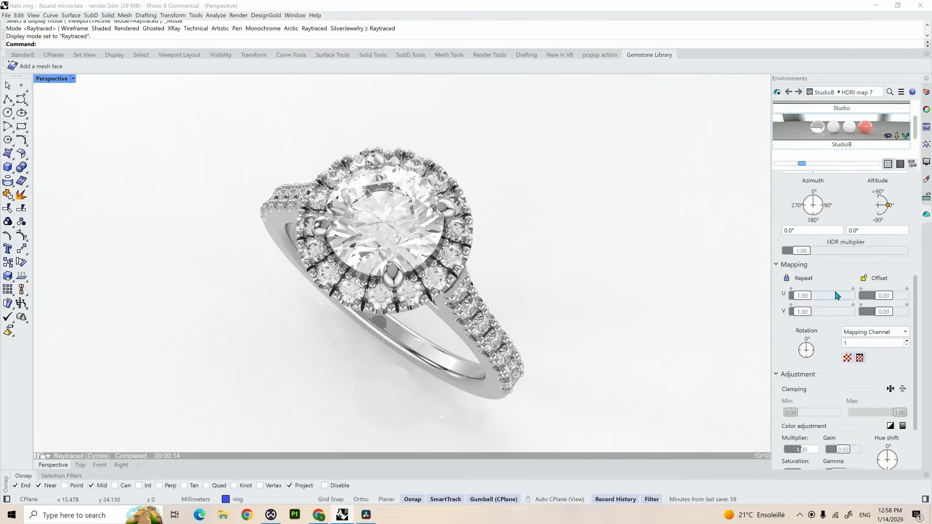
pyautogui.scroll(4, 836, 295)
pyautogui.scroll(-2, 814, 360)
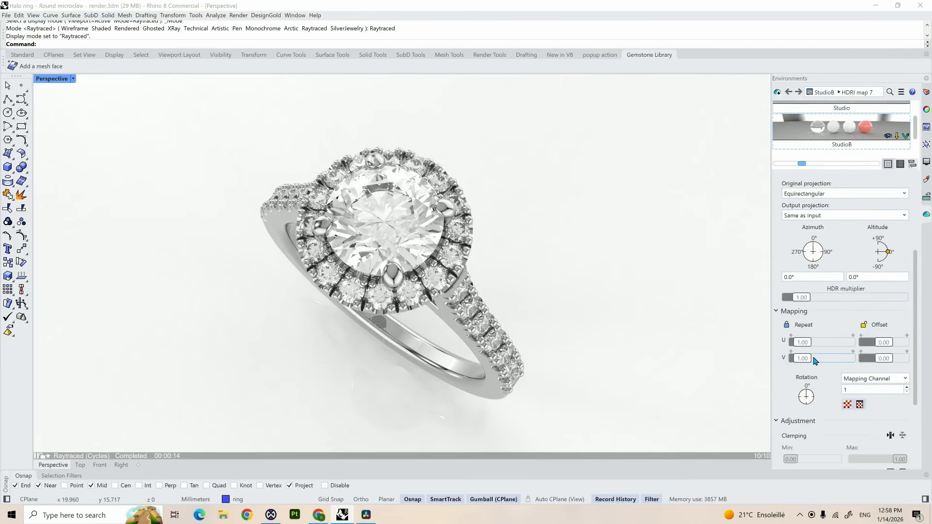
pyautogui.scroll(-2, 857, 317)
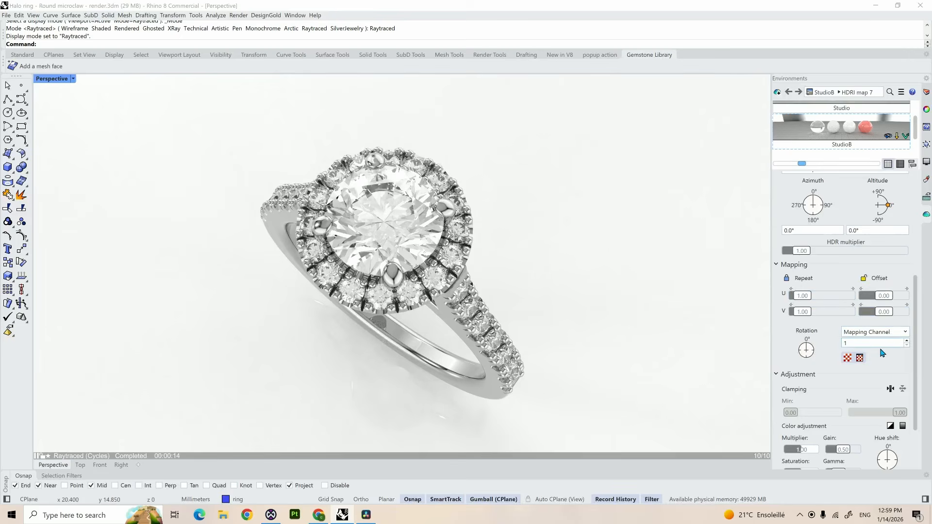
pyautogui.scroll(-3, 845, 370)
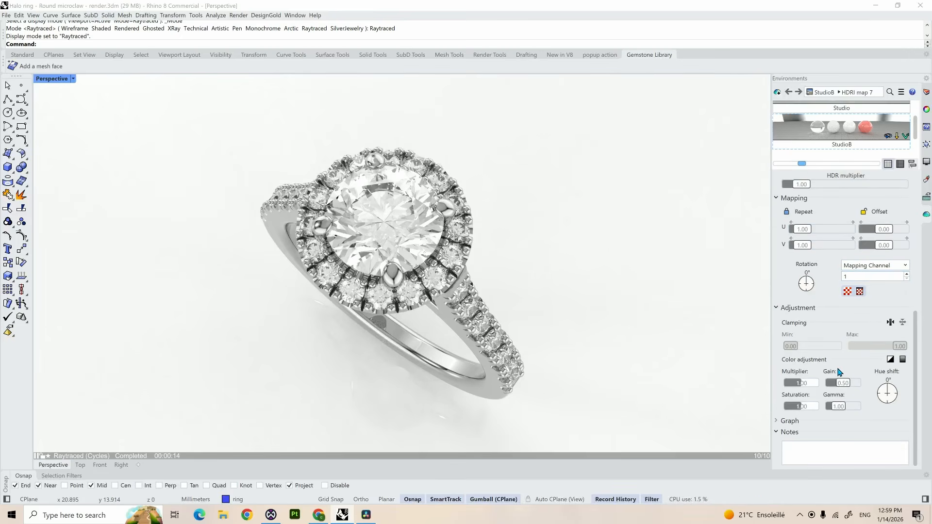
pyautogui.scroll(6, 848, 387)
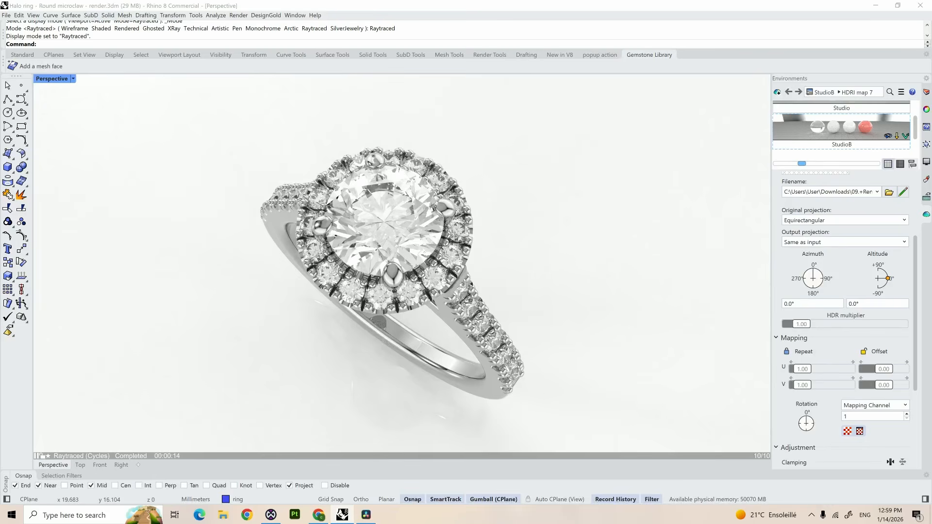
# Display the Rendering settings and choose Rhino Render as the current renderer.
pyautogui.rightClick(927, 234)
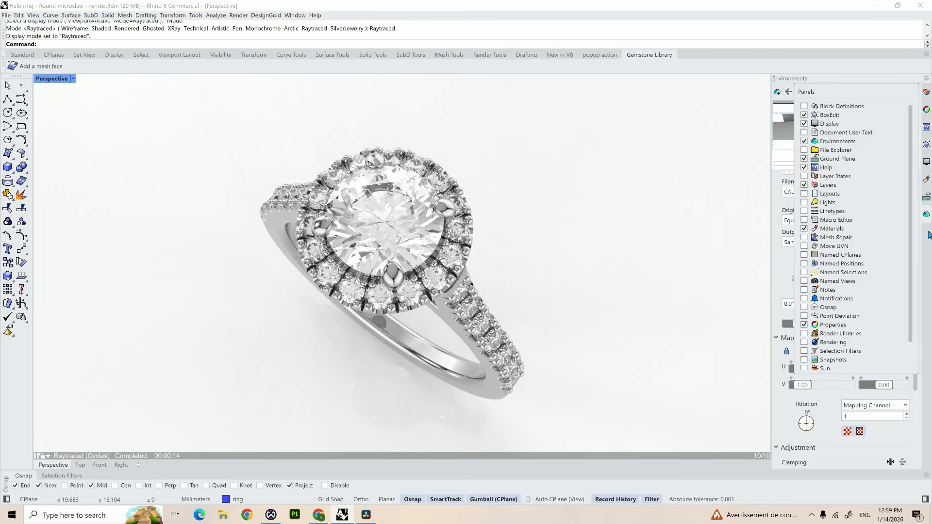
pyautogui.scroll(-1, 846, 308)
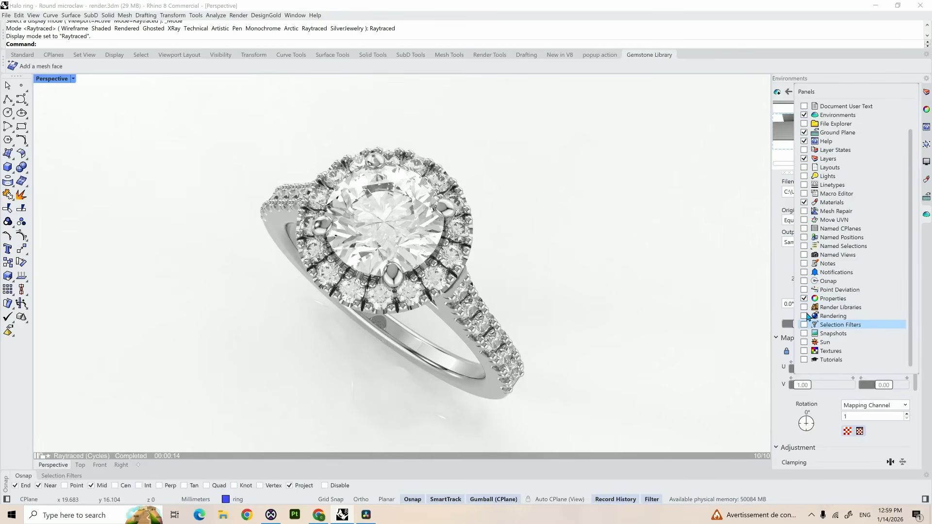
pyautogui.click(803, 316)
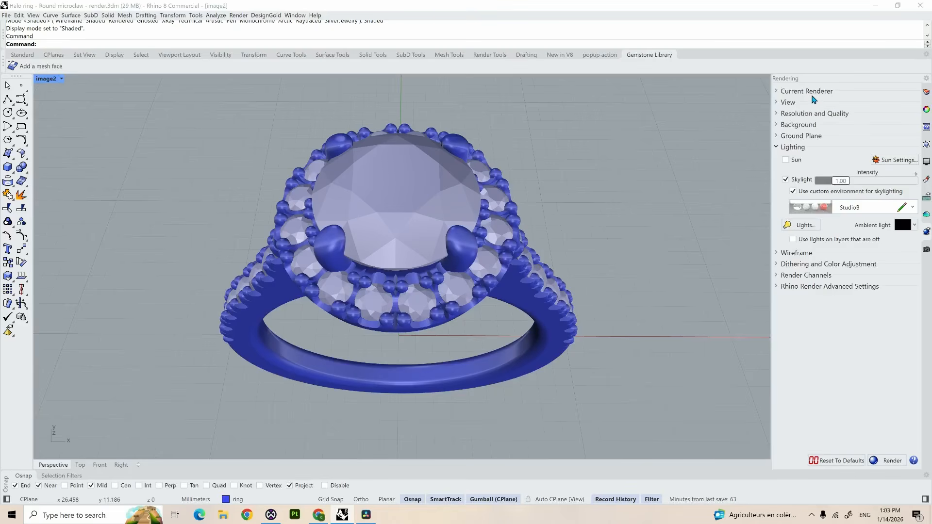
pyautogui.click(776, 91)
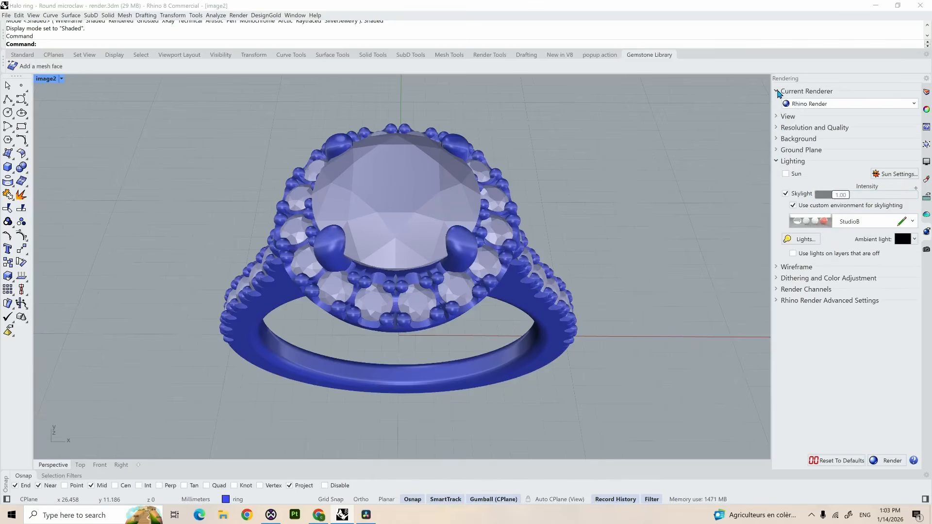
pyautogui.click(852, 107)
pyautogui.click(852, 115)
pyautogui.click(776, 92)
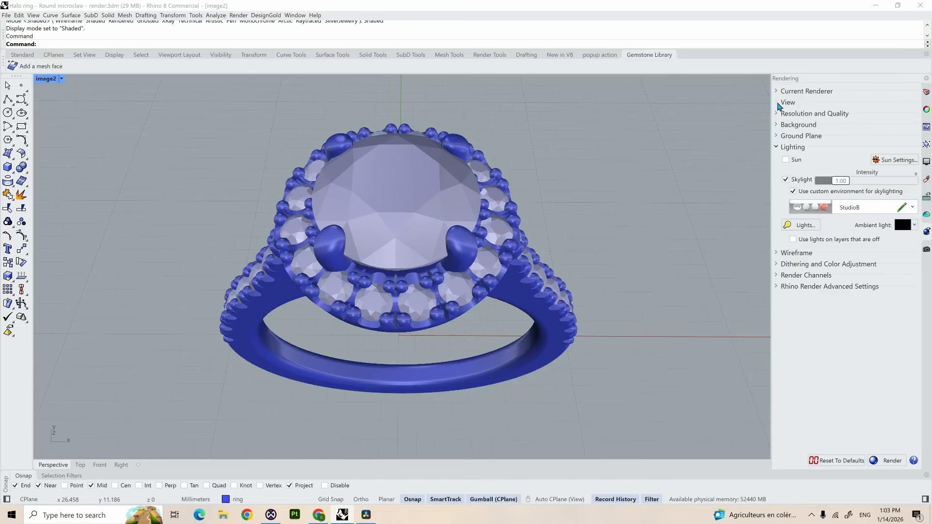
# Set the render source to Named View and choose the image1 view.
pyautogui.click(777, 102)
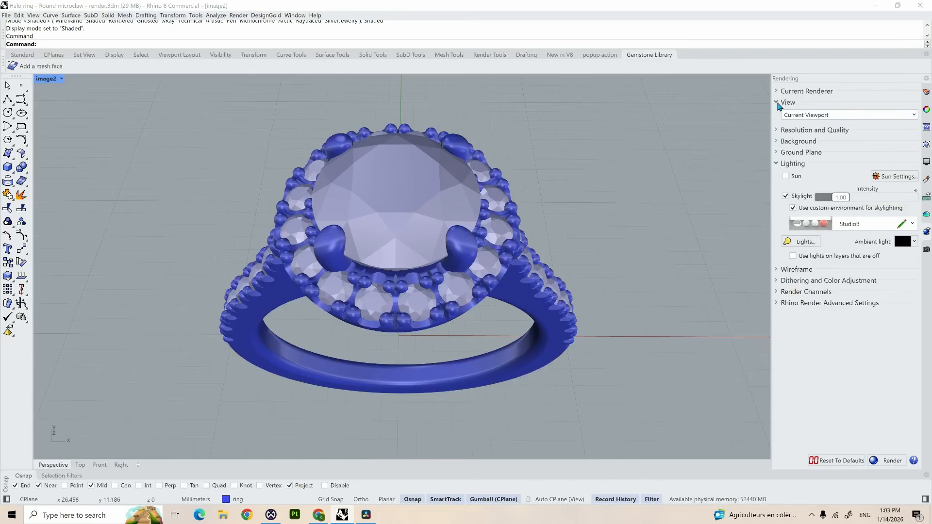
pyautogui.click(867, 117)
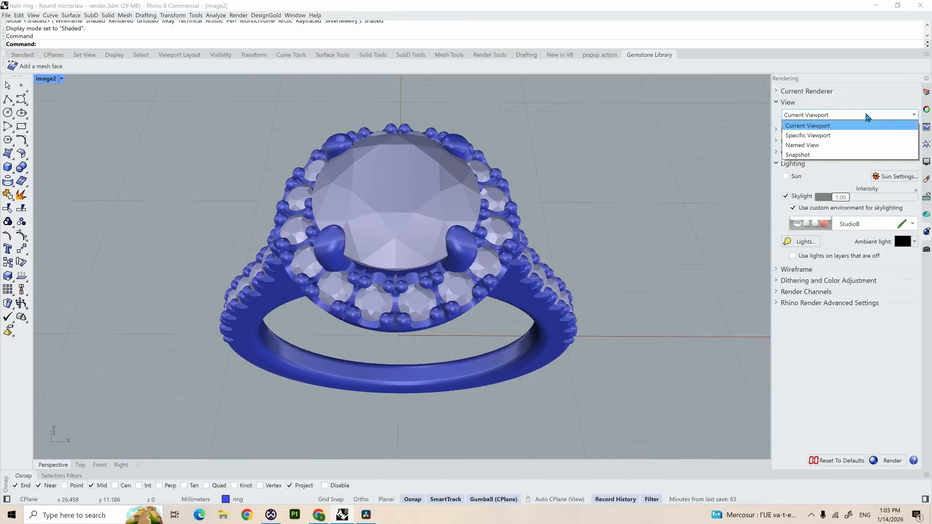
pyautogui.click(841, 145)
pyautogui.click(825, 128)
pyautogui.click(819, 137)
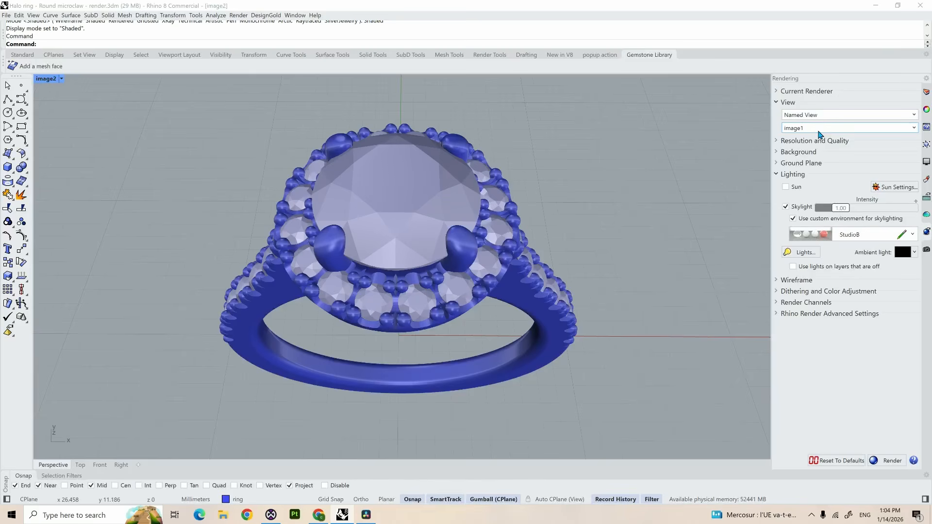
pyautogui.click(819, 129)
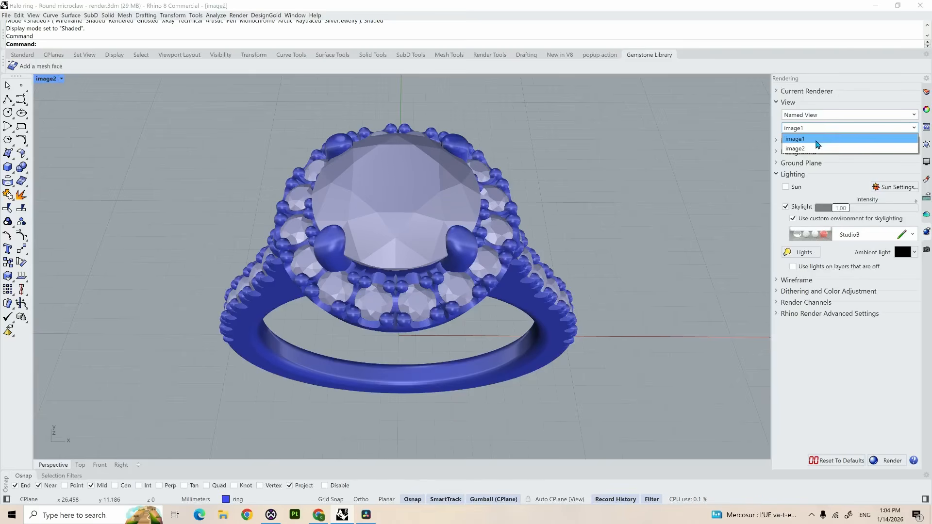
pyautogui.click(774, 130)
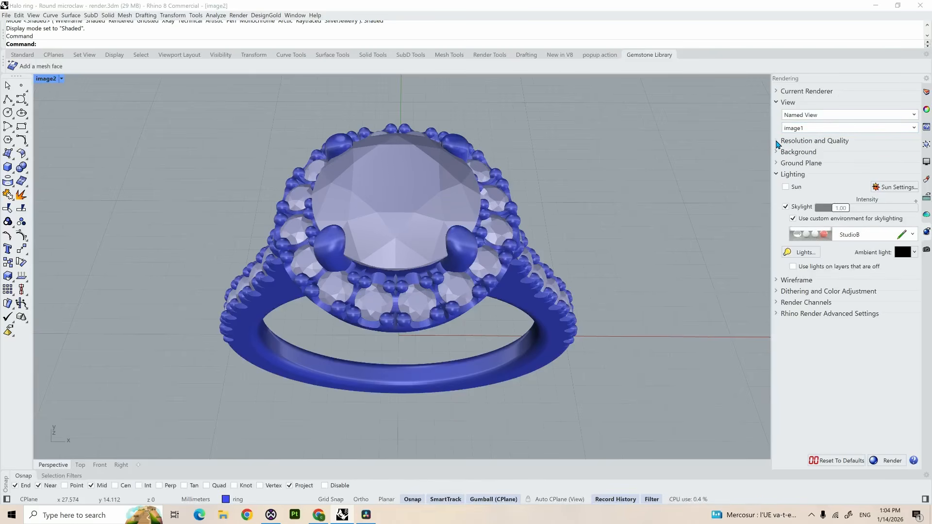
# Set the render resolution to 1920 x 1080 Full HD and the quality to Good quality (500 samples).
pyautogui.click(776, 141)
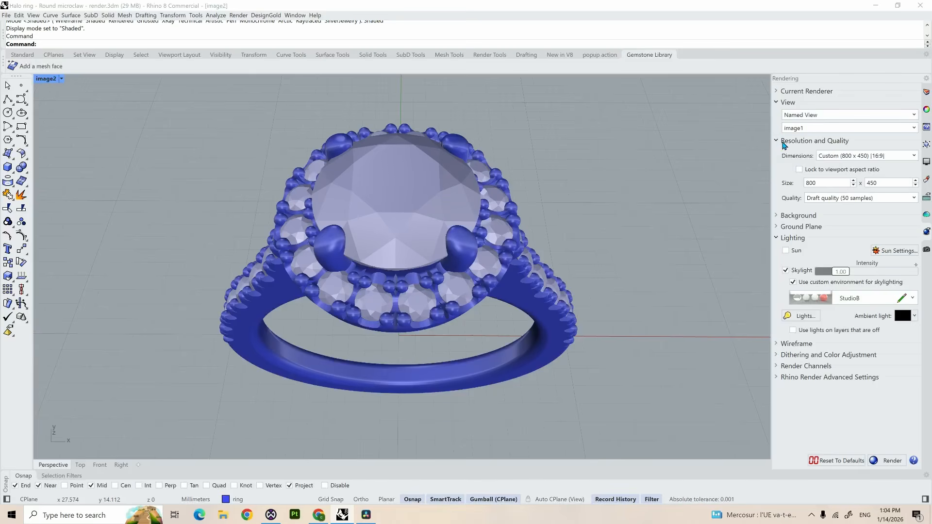
pyautogui.click(776, 102)
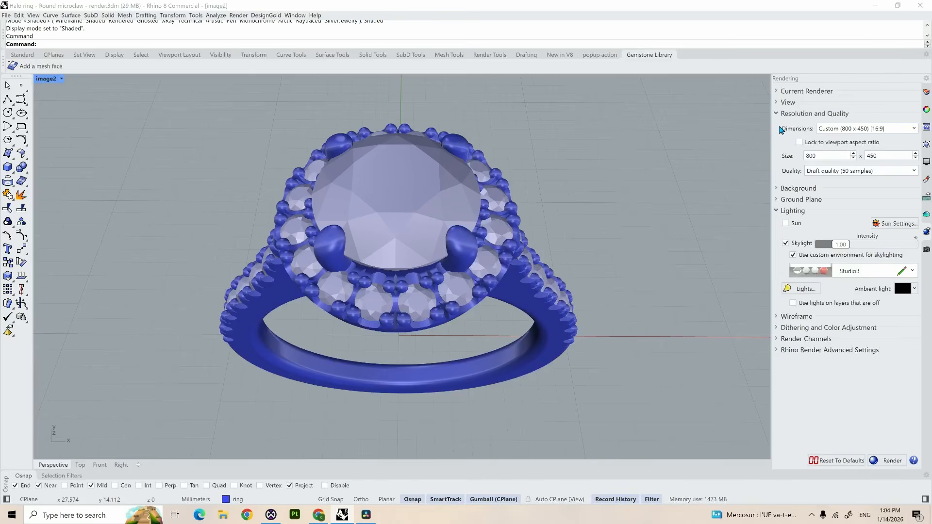
pyautogui.click(898, 131)
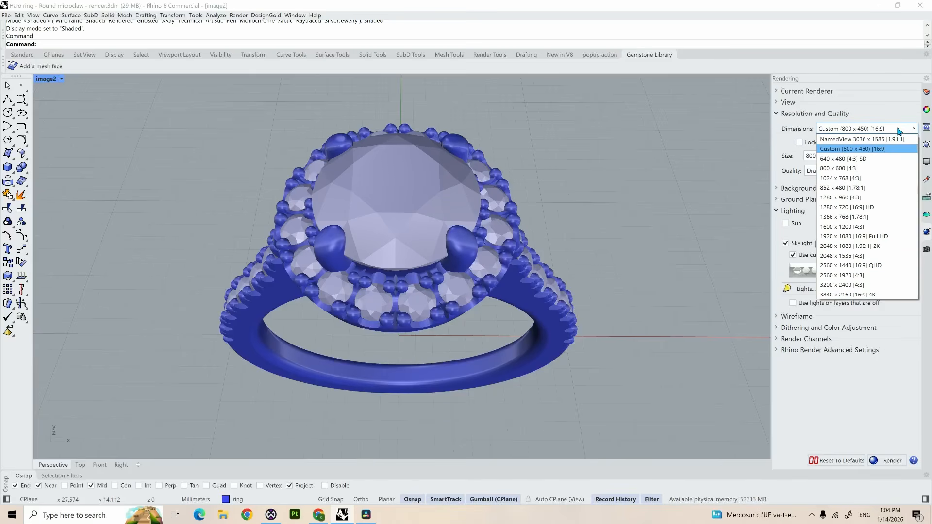
pyautogui.click(880, 237)
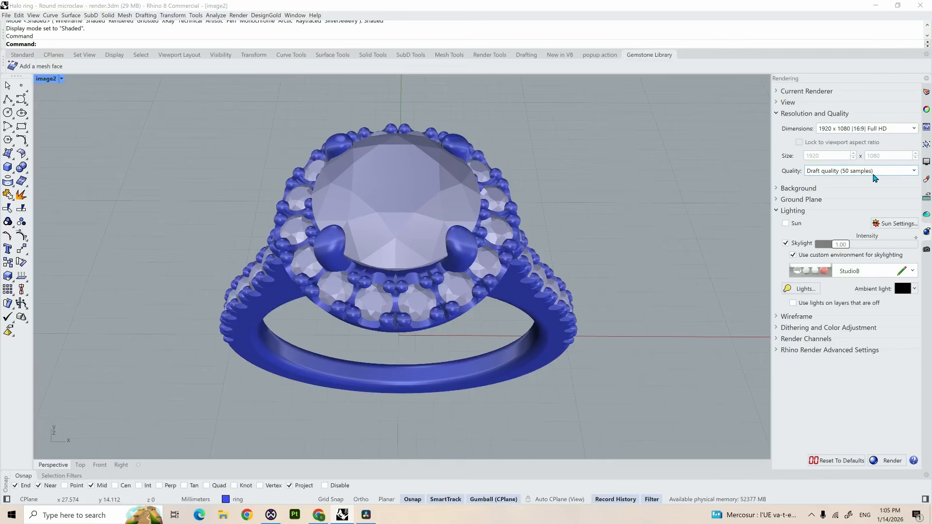
pyautogui.click(896, 173)
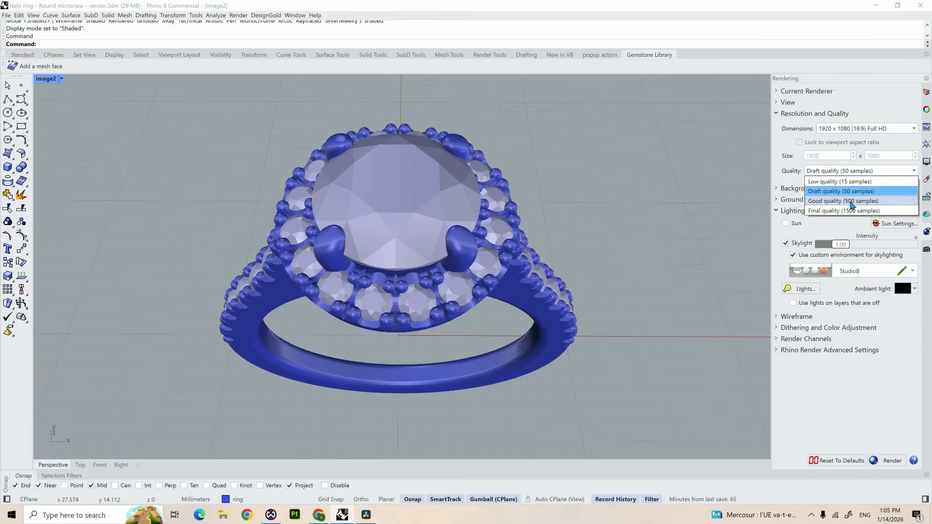
pyautogui.click(852, 205)
# Review the background and ground plane render settings, and render the image1 view.
pyautogui.click(846, 189)
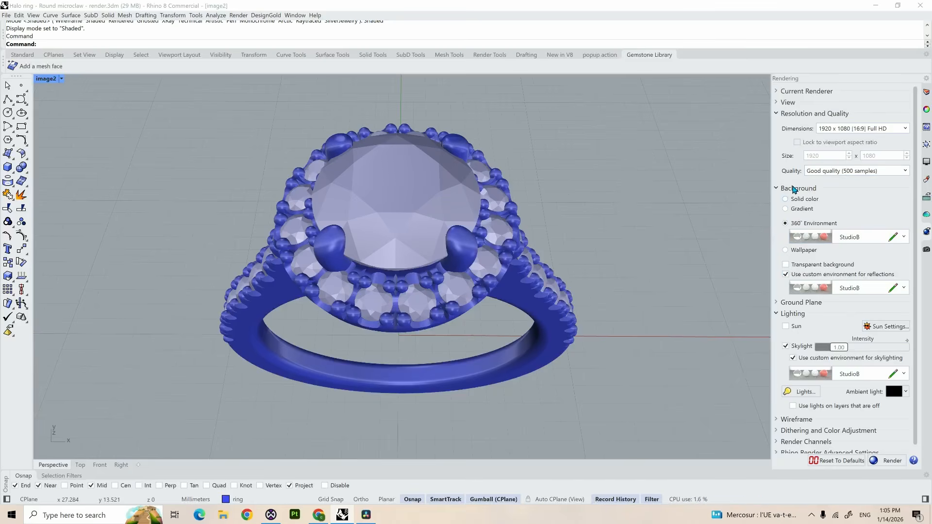
pyautogui.click(784, 190)
pyautogui.click(791, 199)
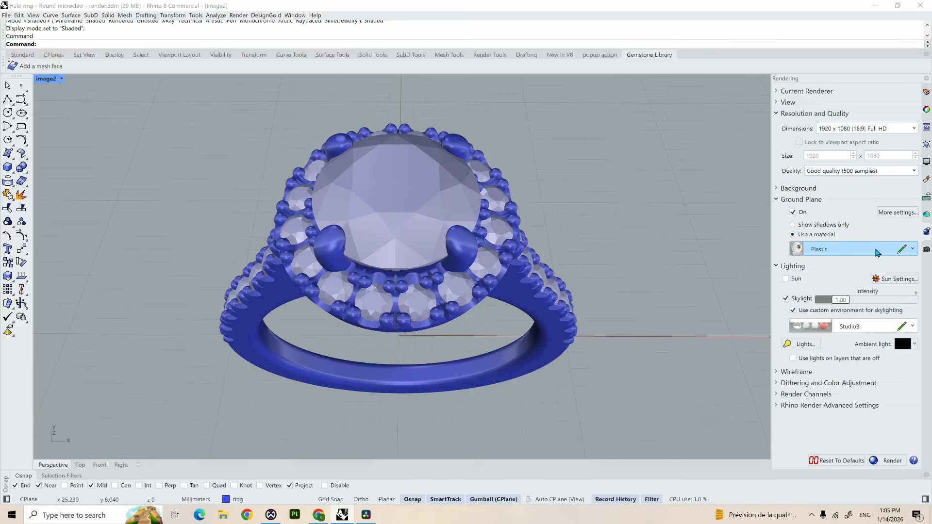
pyautogui.click(891, 463)
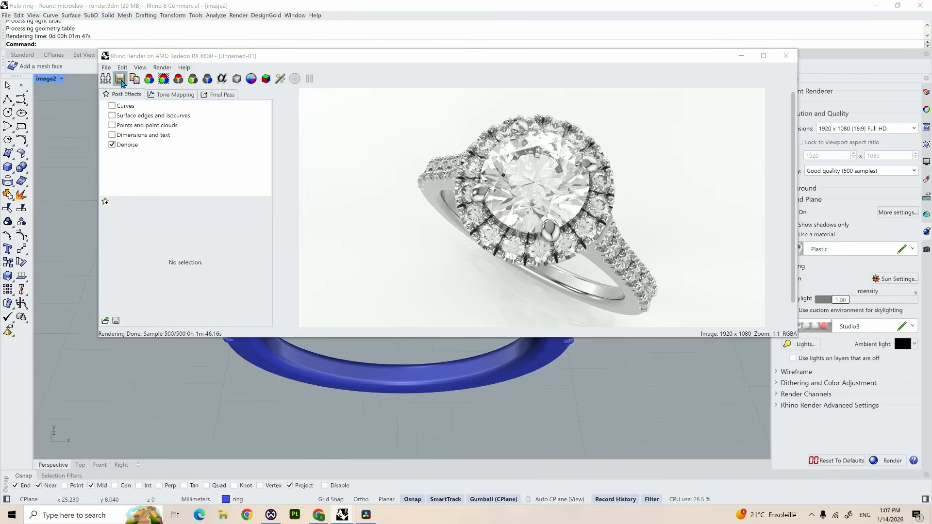
# Save the finished rendering to the Desktop as a JPG named redner, and close the render window.
pyautogui.click(106, 68)
pyautogui.click(98, 107)
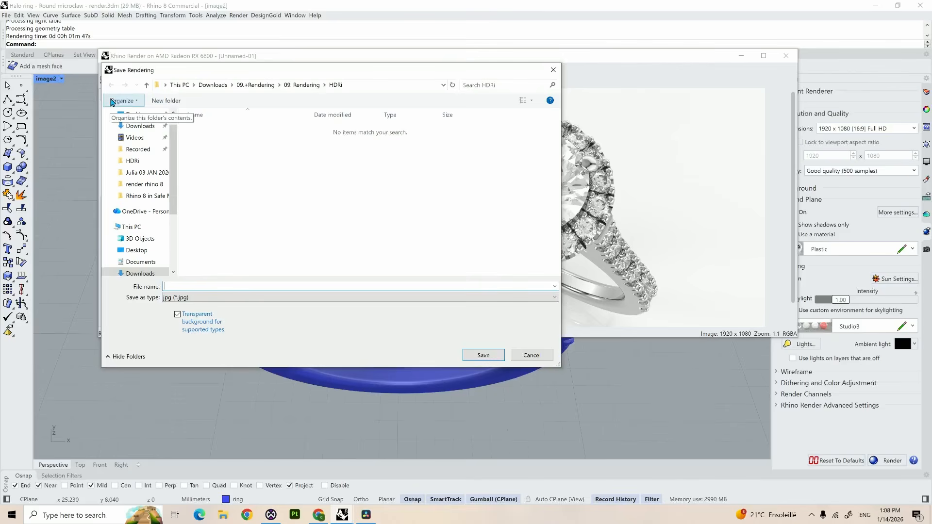
pyautogui.click(120, 118)
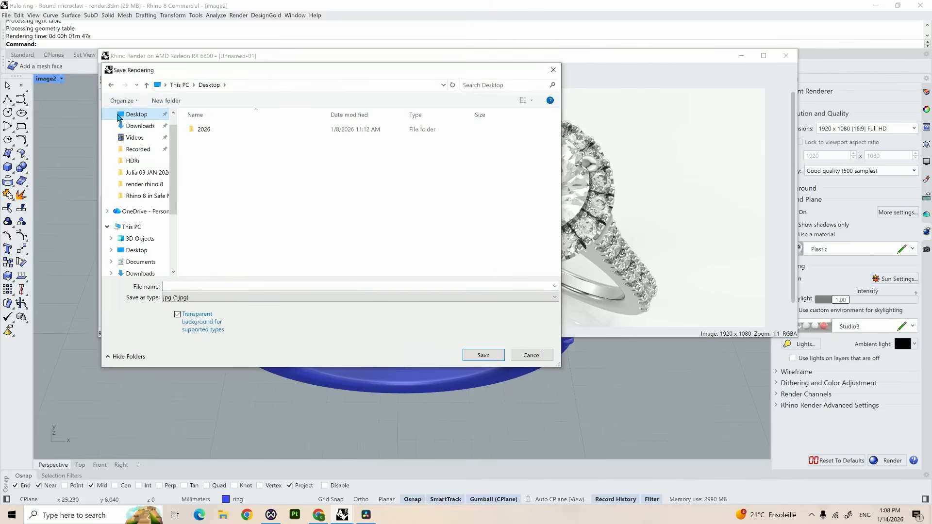
pyautogui.click(193, 286)
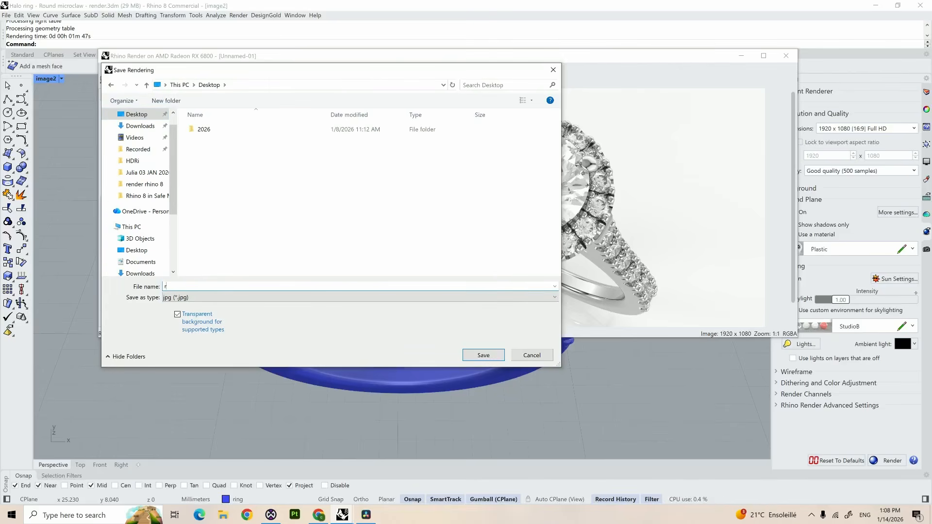
pyautogui.write('redner')
pyautogui.press('Return')
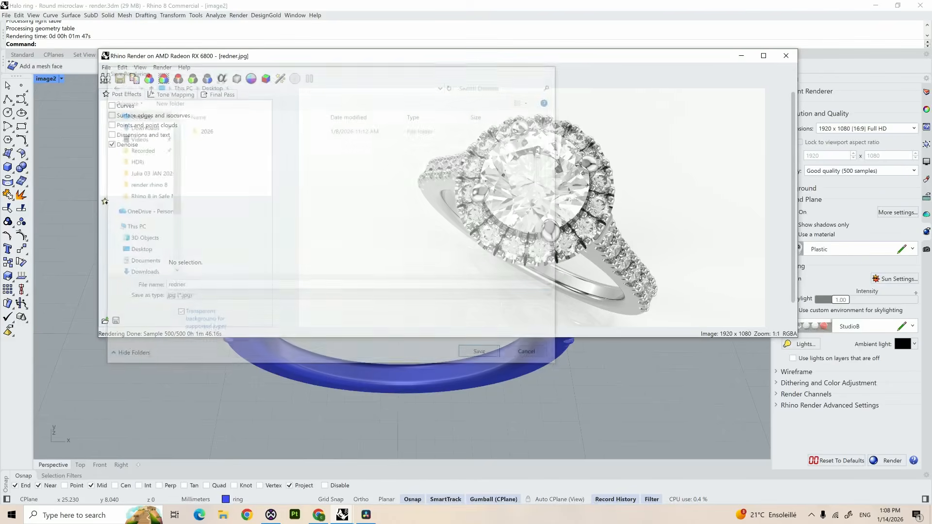
pyautogui.click(785, 56)
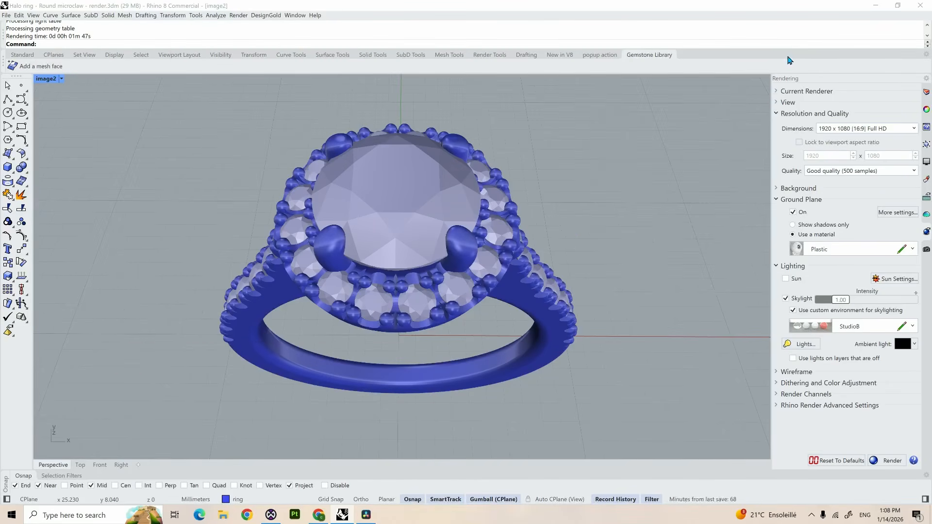
# Change the rendered named view to image2 and start its render.
pyautogui.click(775, 103)
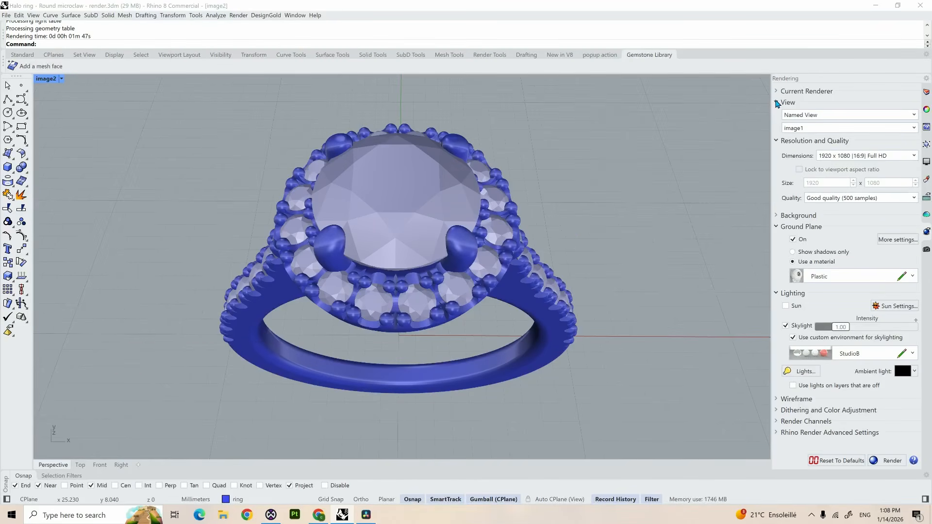
pyautogui.click(802, 130)
pyautogui.click(797, 151)
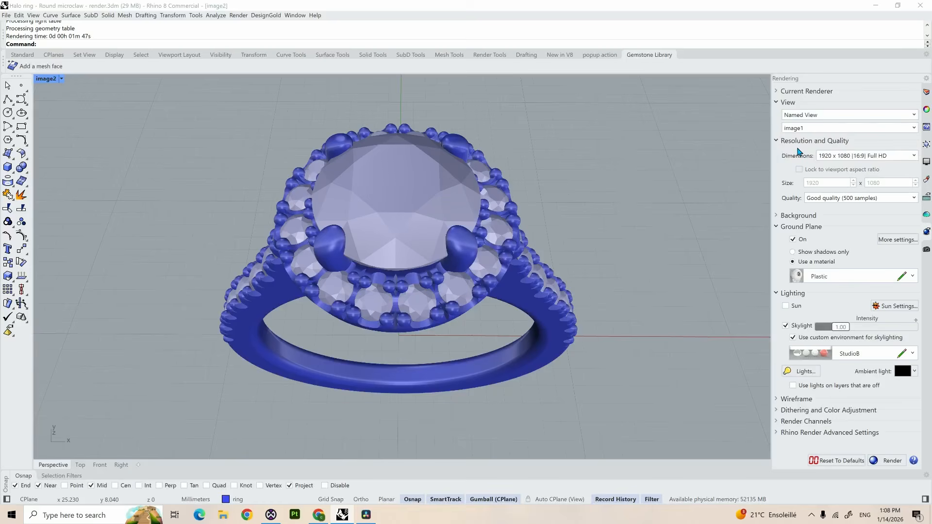
pyautogui.click(888, 460)
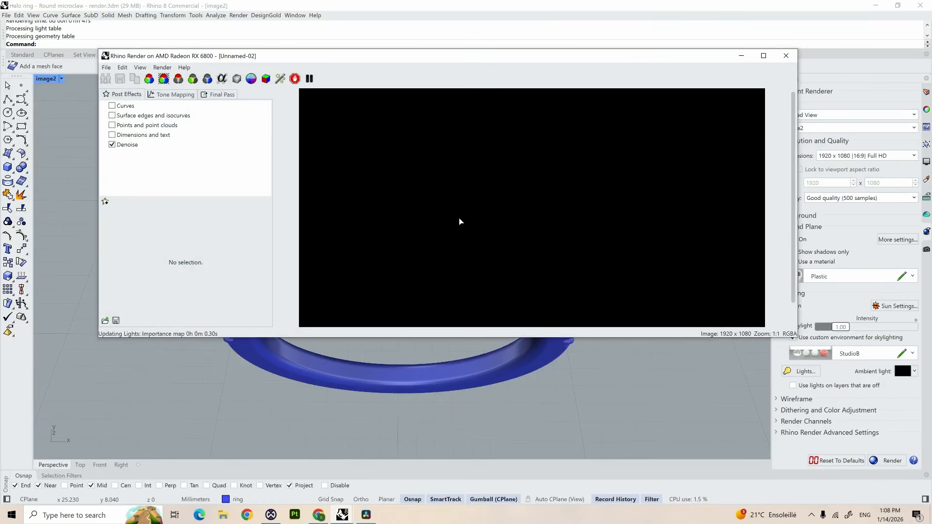